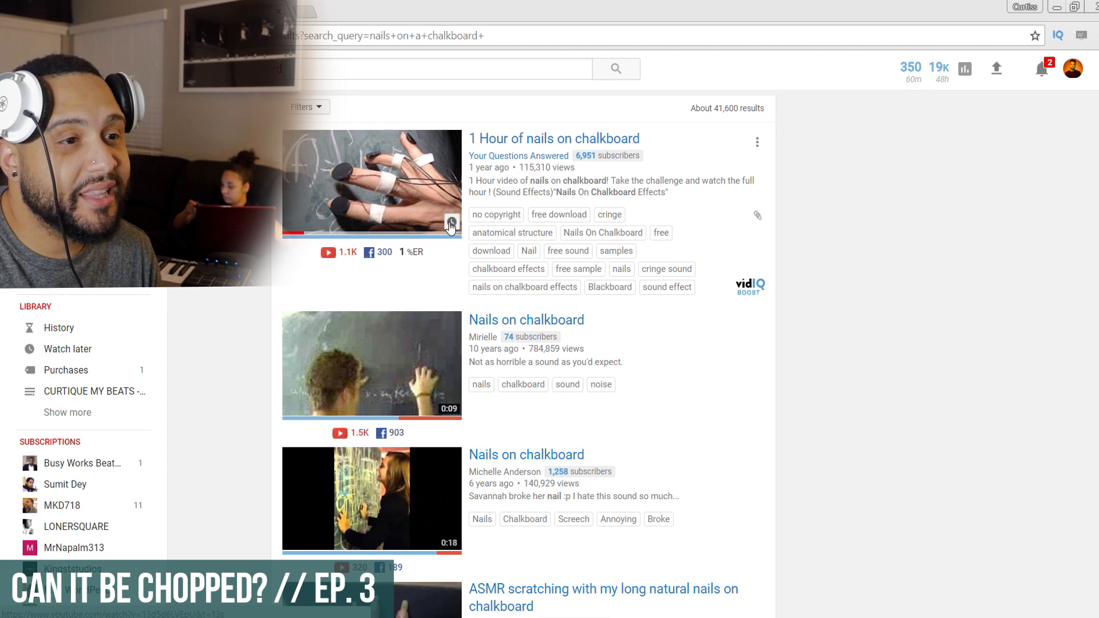
Audition the ASMR scratching video in the search results and open "Horror Sound Effect - Fingernails on a Chalkboard".
scroll(411, 287, "down", 1)
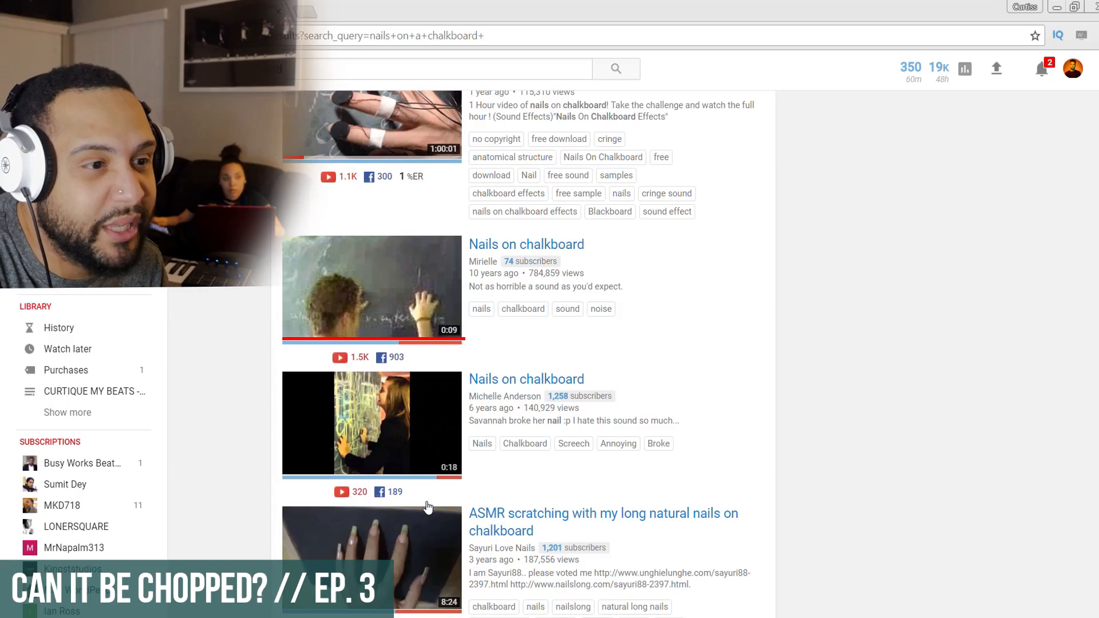
scroll(426, 506, "down", 1)
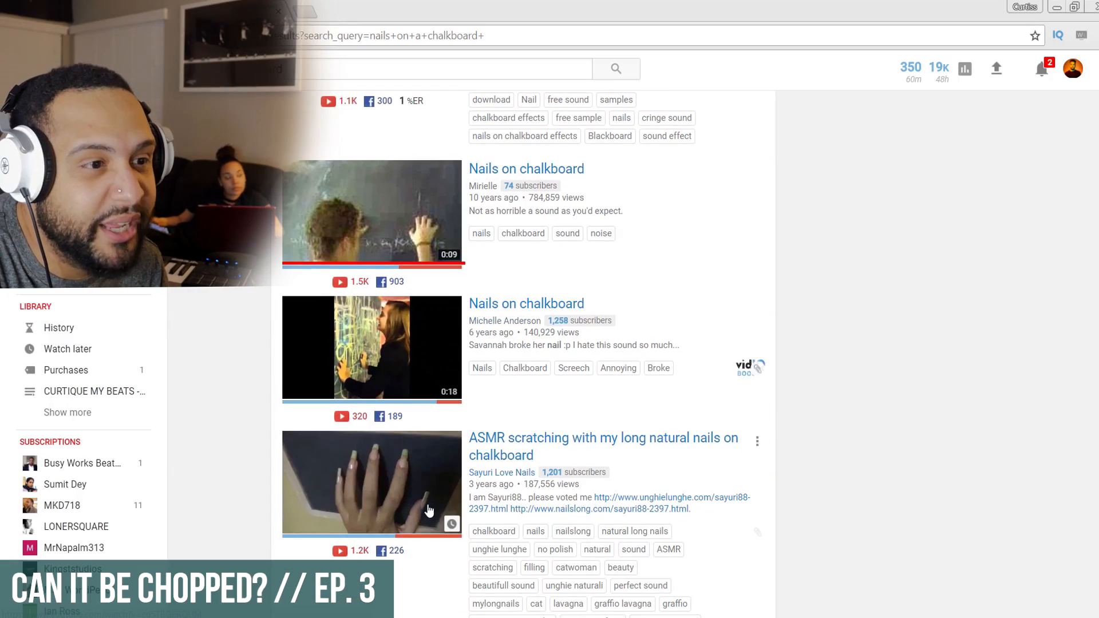
left_click(415, 473)
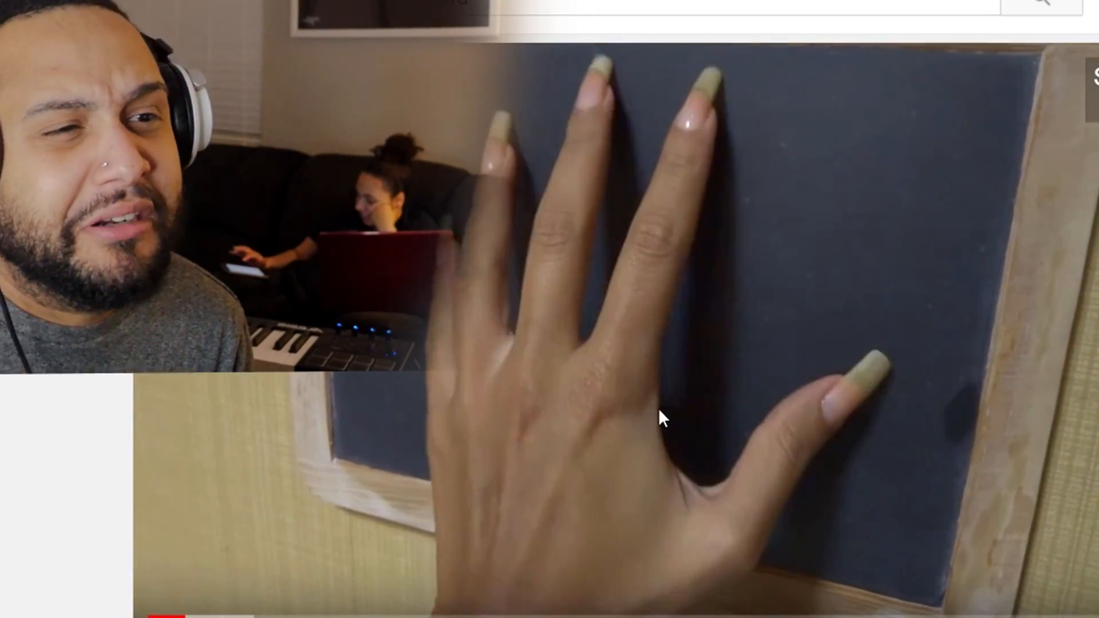
left_click(661, 372)
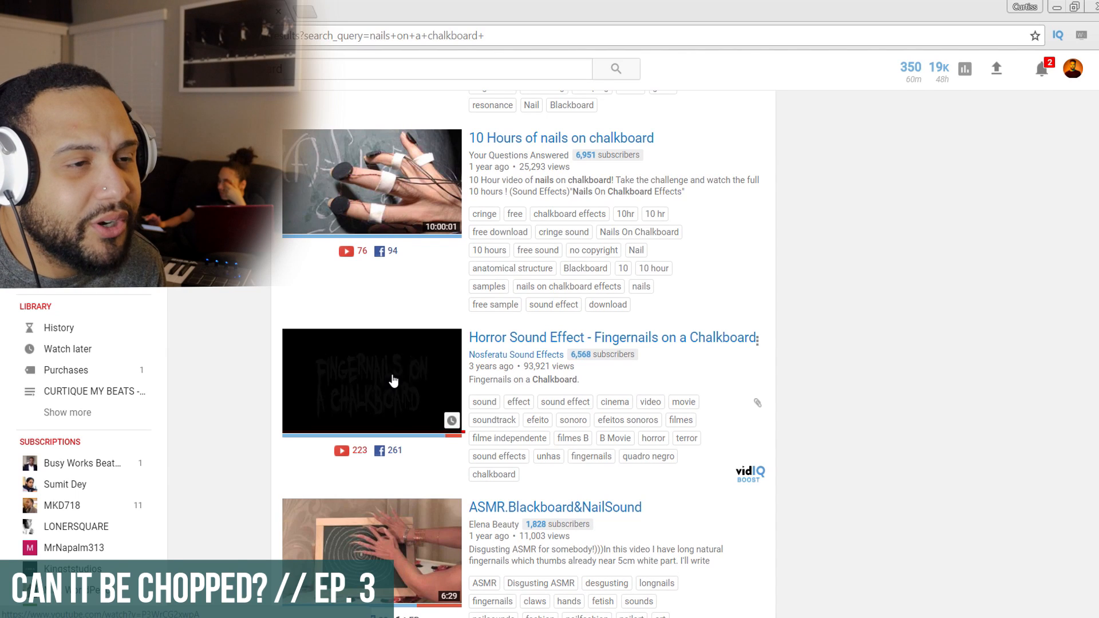
left_click(393, 380)
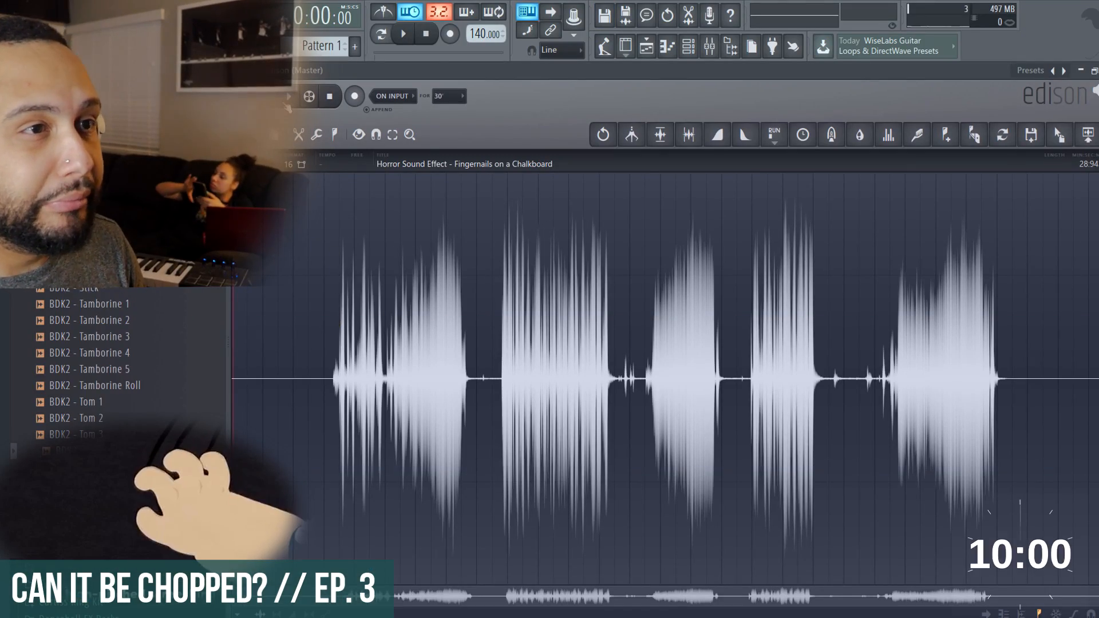
Play back the Fingernails on a Chalkboard sample in Edison, listening again from within the first group of scratches.
key("space")
scroll(375, 366, "up", 2)
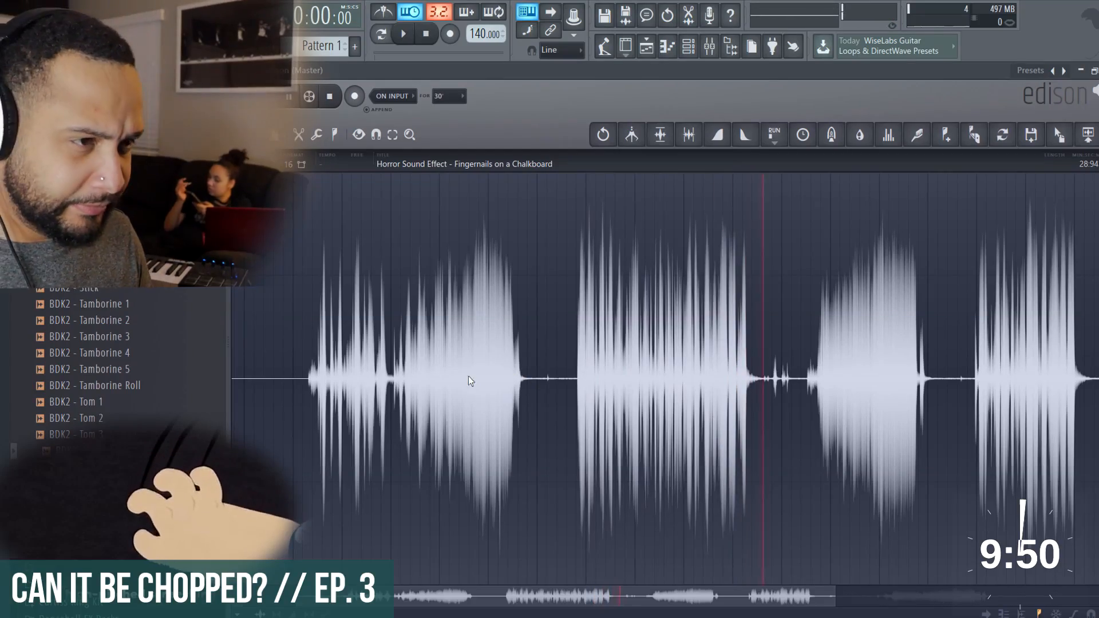
left_click(463, 380)
left_click(463, 380)
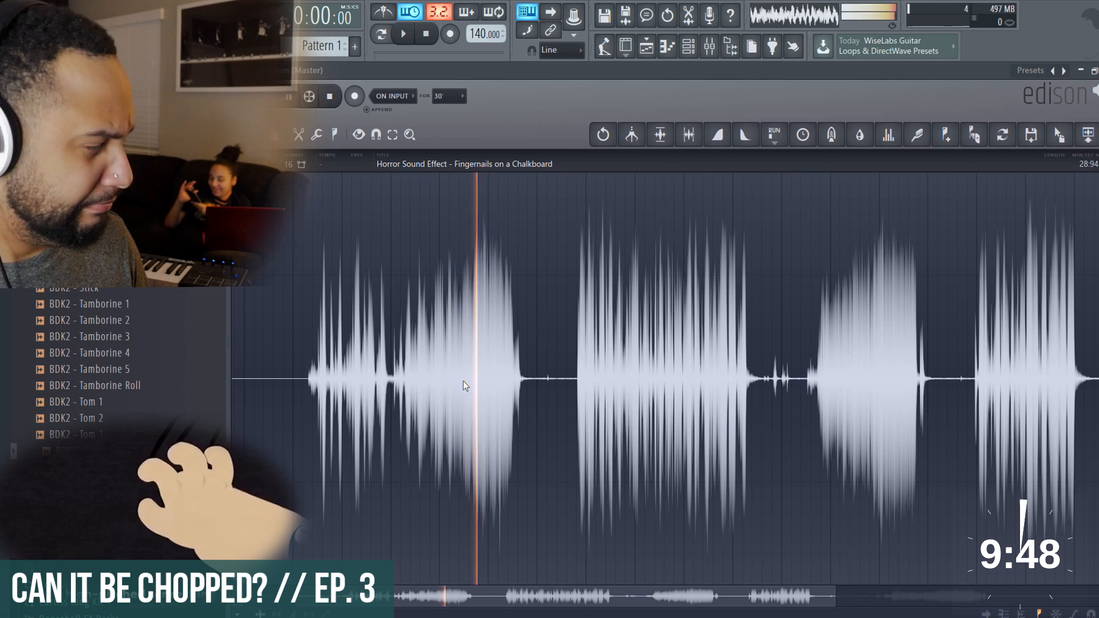
Select a section about 0.4 s long, from 6.885 to 7.289, near the end of the first loud scratch.
left_click_drag(462, 379, 496, 390)
scroll(505, 380, "up", 4)
right_click(454, 383)
scroll(496, 390, "up", 2)
scroll(497, 390, "down", 2)
scroll(497, 390, "up", 2)
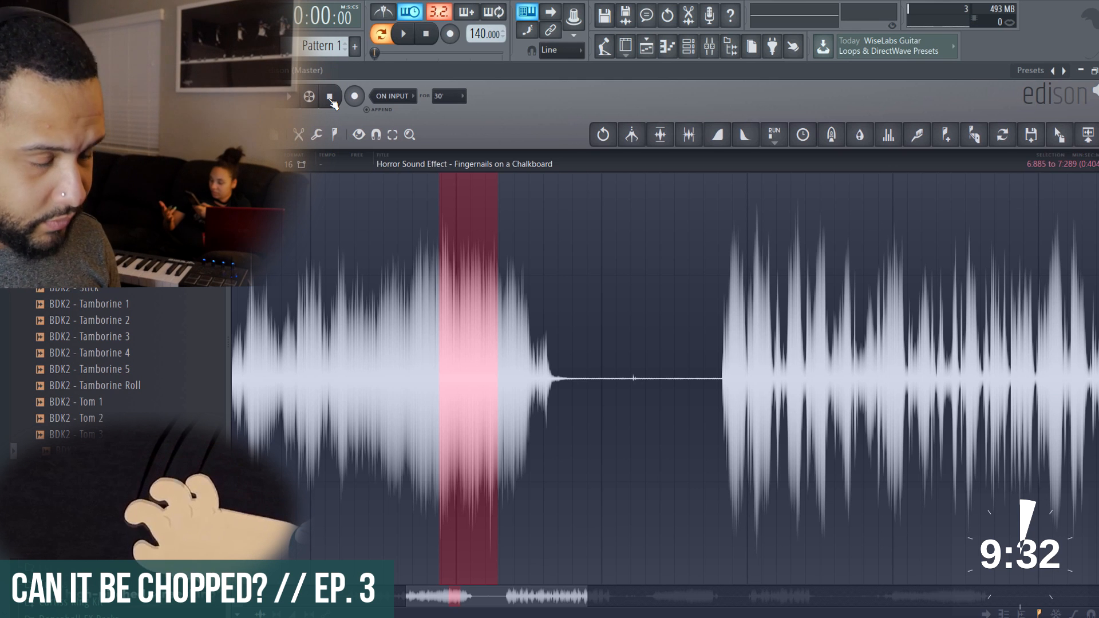
double_click(355, 73)
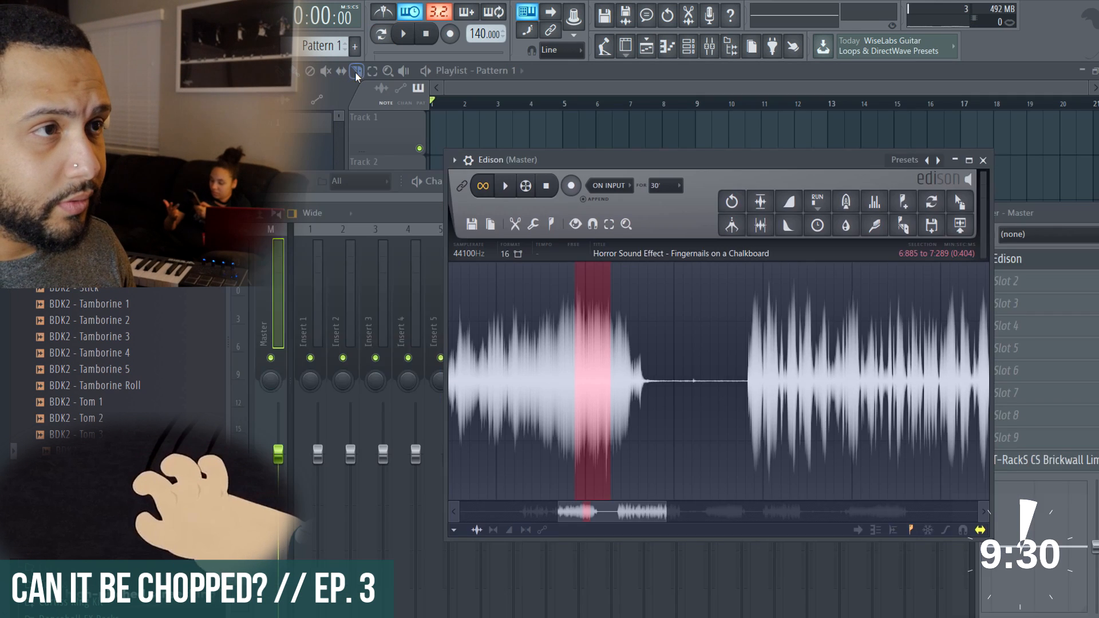
left_click(355, 71)
left_click(714, 49)
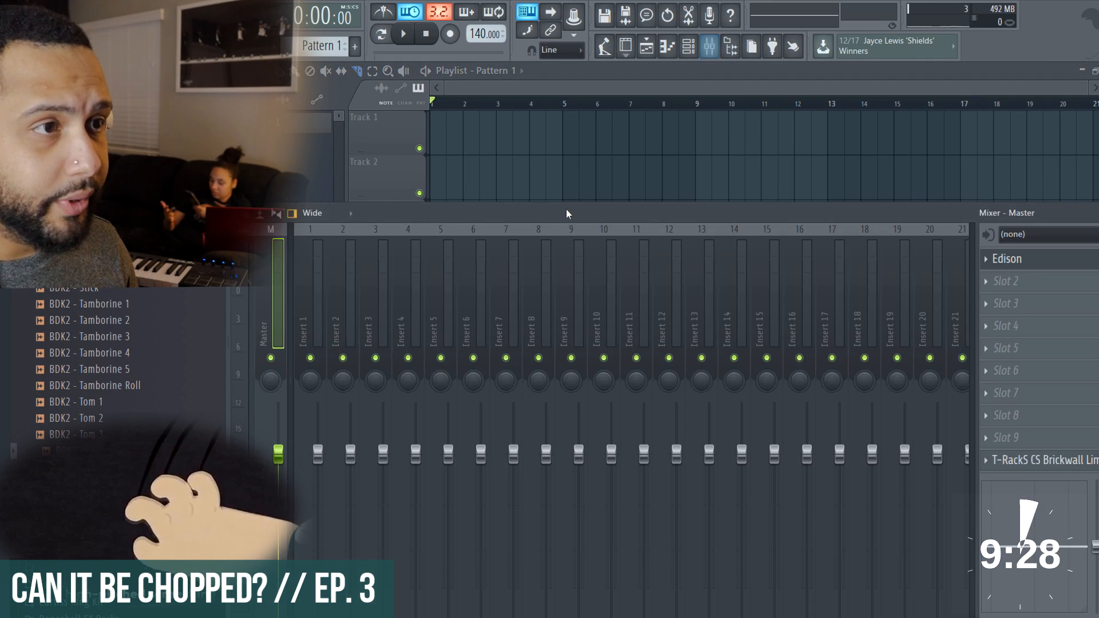
left_click(1022, 264)
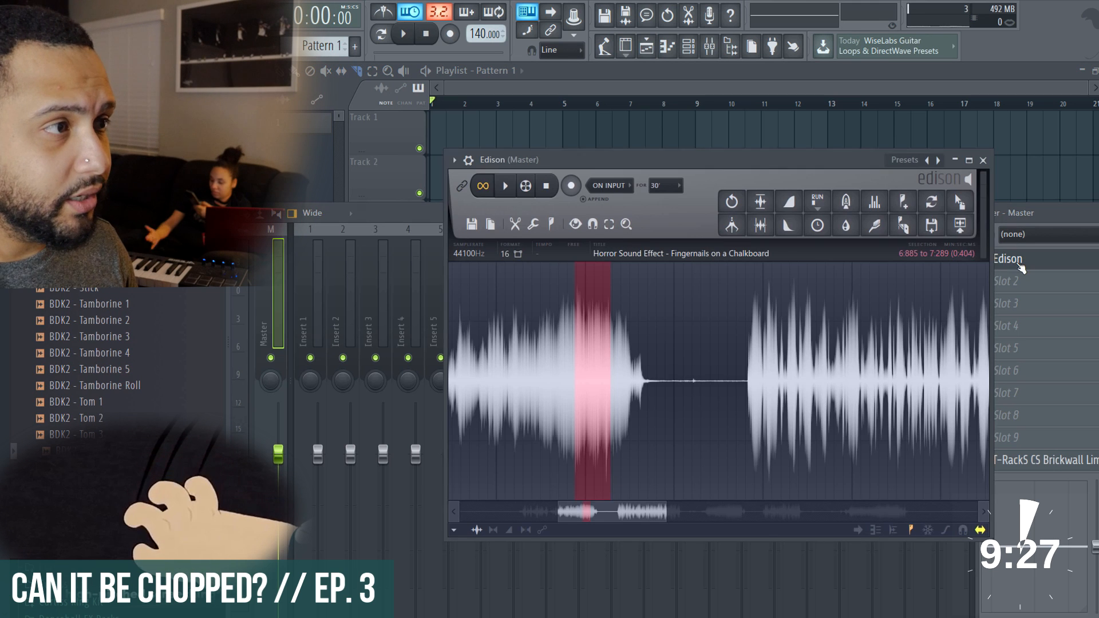
double_click(637, 170)
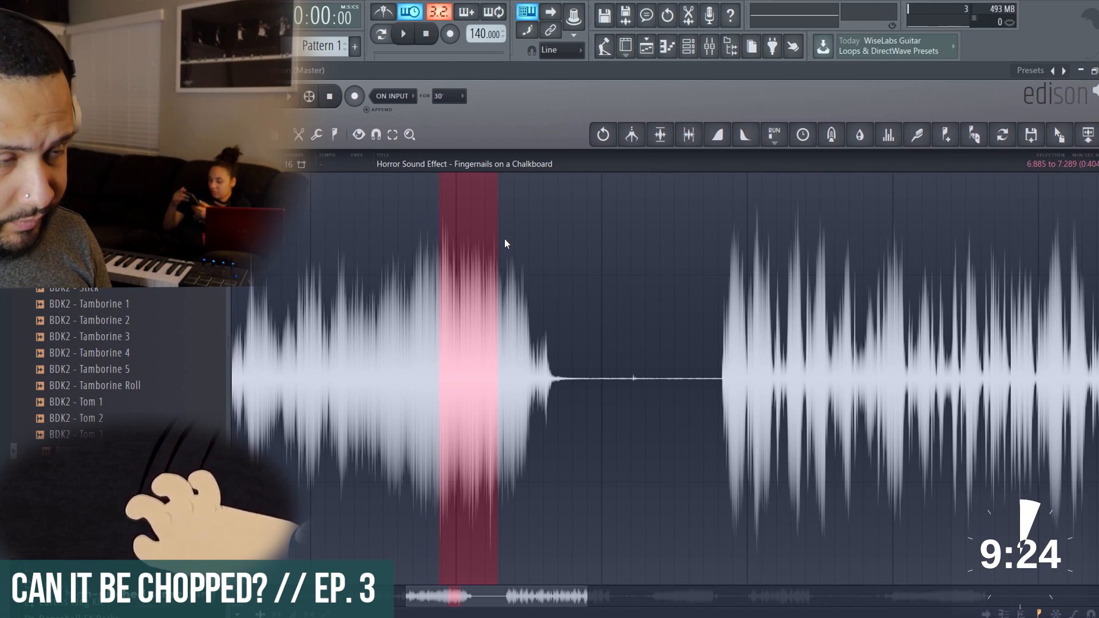
Loop the selected section in Edison and narrow the loop to 7.166–7.291 while it plays.
key("ctrl+l")
key("space")
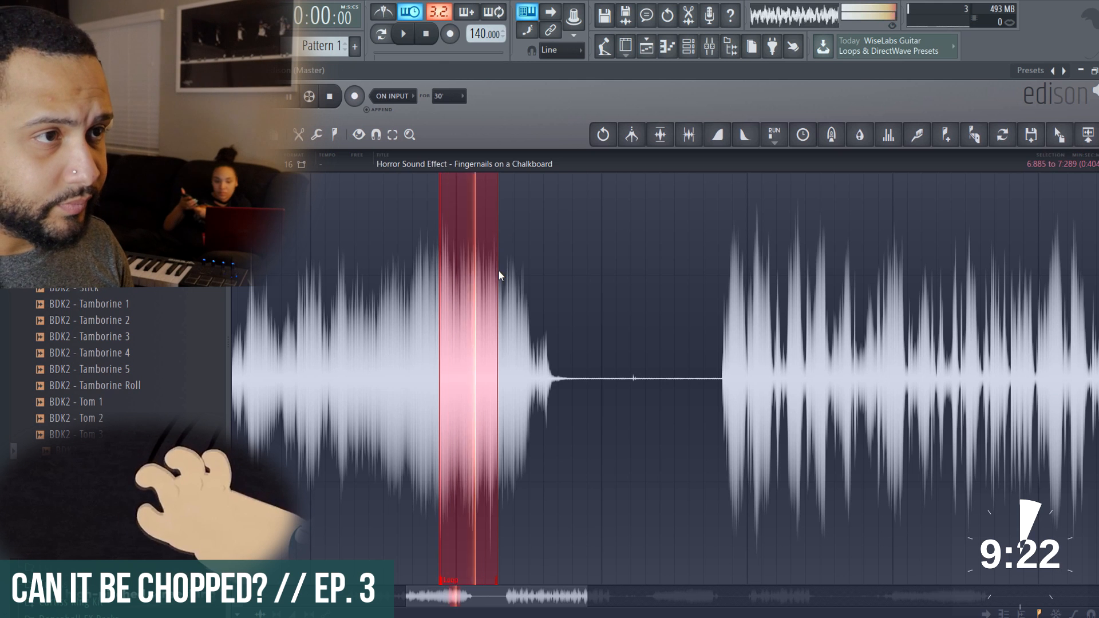
scroll(449, 380, "up", 2)
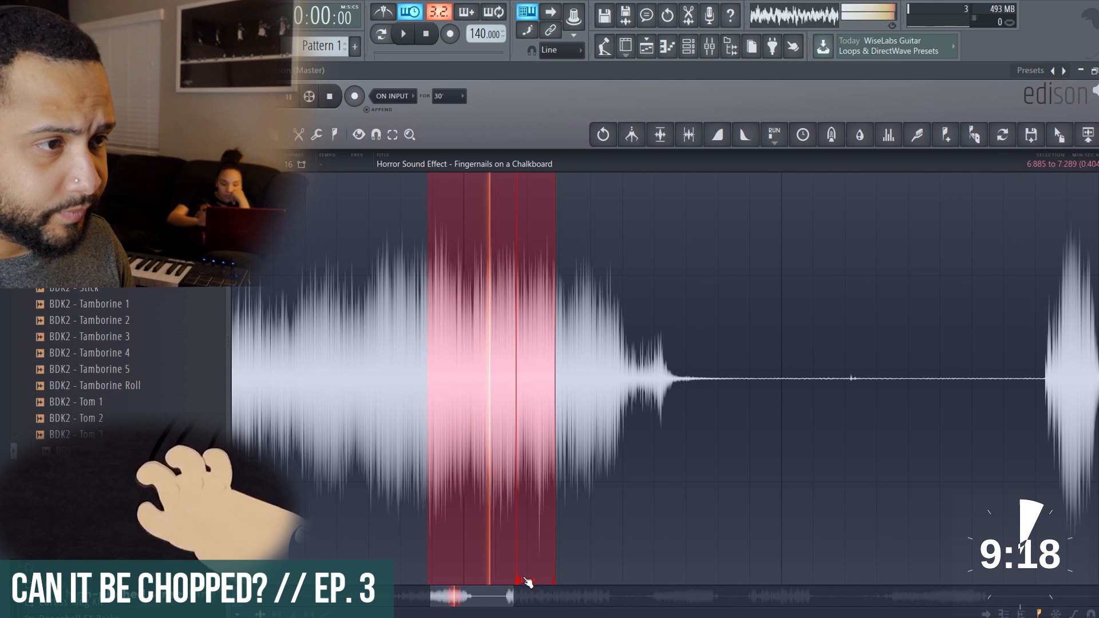
left_click_drag(535, 526, 513, 527)
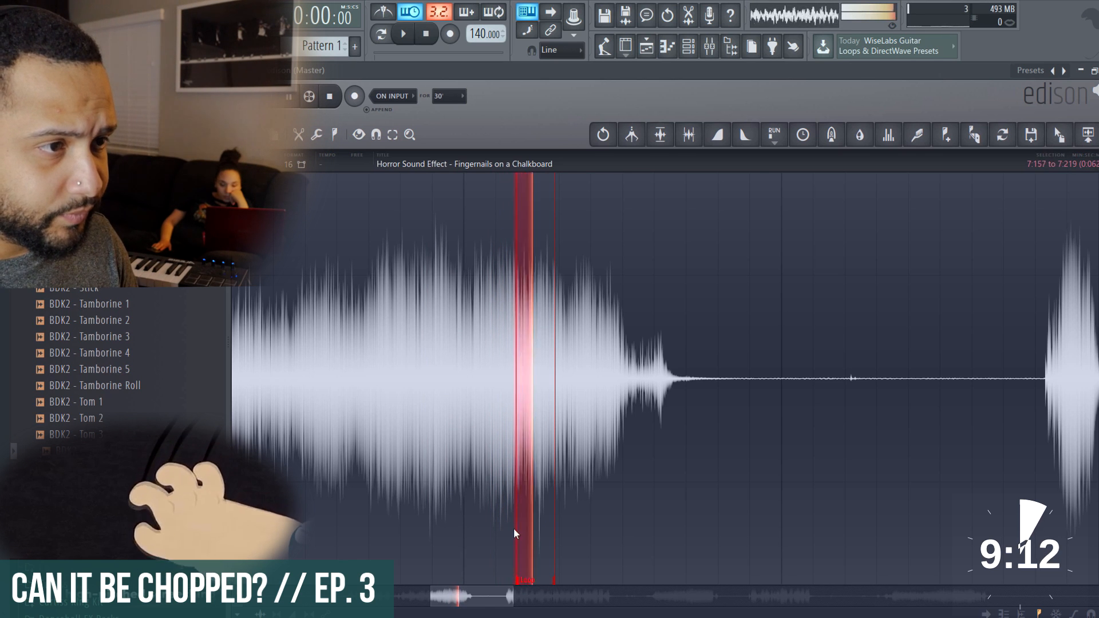
scroll(556, 456, "up", 2)
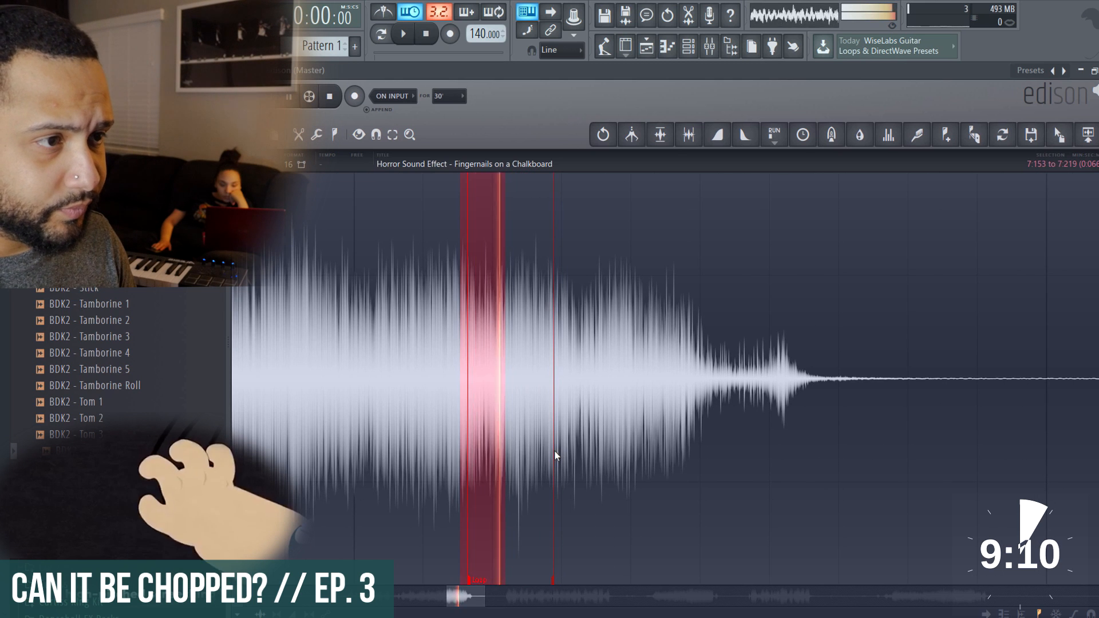
mouse_move(554, 452)
left_mouse_down()
mouse_move(528, 454)
mouse_move(567, 457)
mouse_move(556, 460)
left_mouse_up()
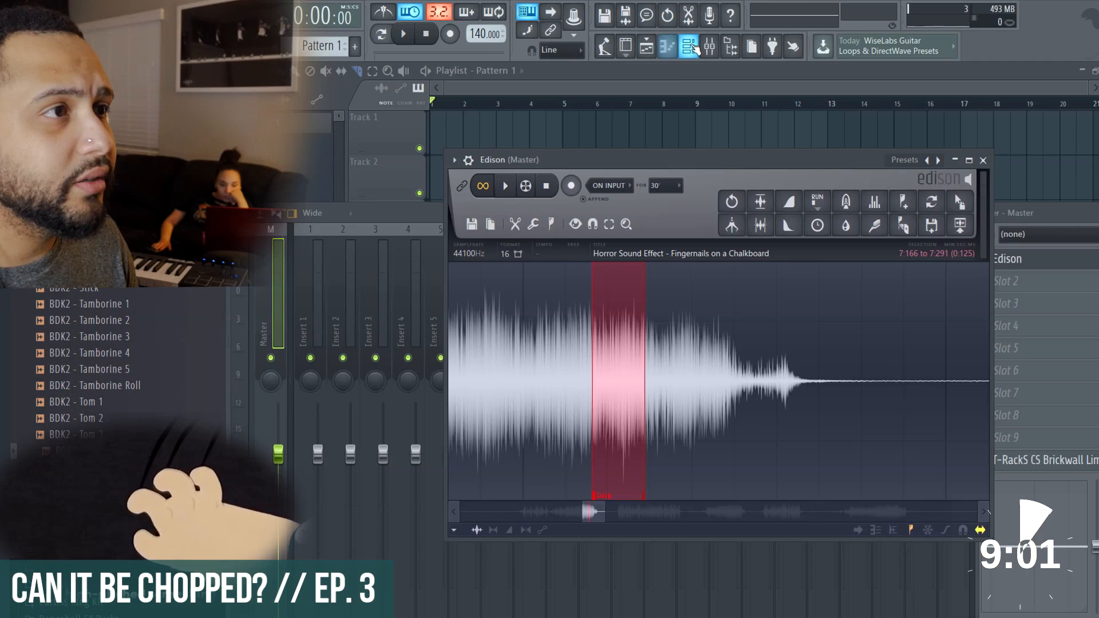
Send the looped slice from Edison to the channel rack as a new sampler channel and open that channel's settings.
left_click(689, 47)
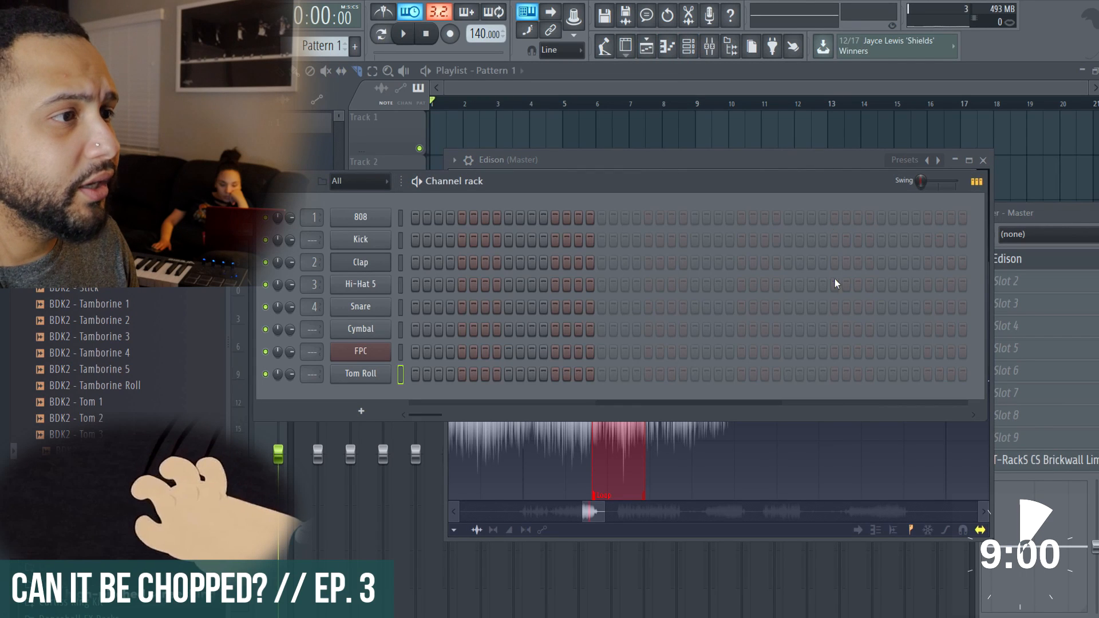
right_click(837, 460)
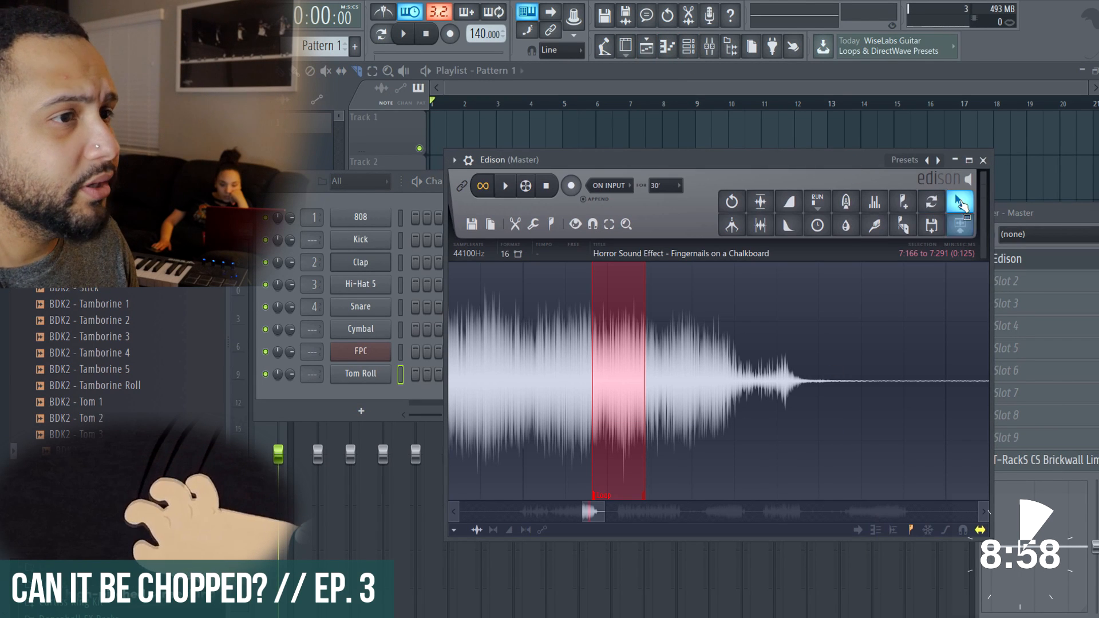
left_click_drag(957, 197, 373, 393)
left_click(375, 396)
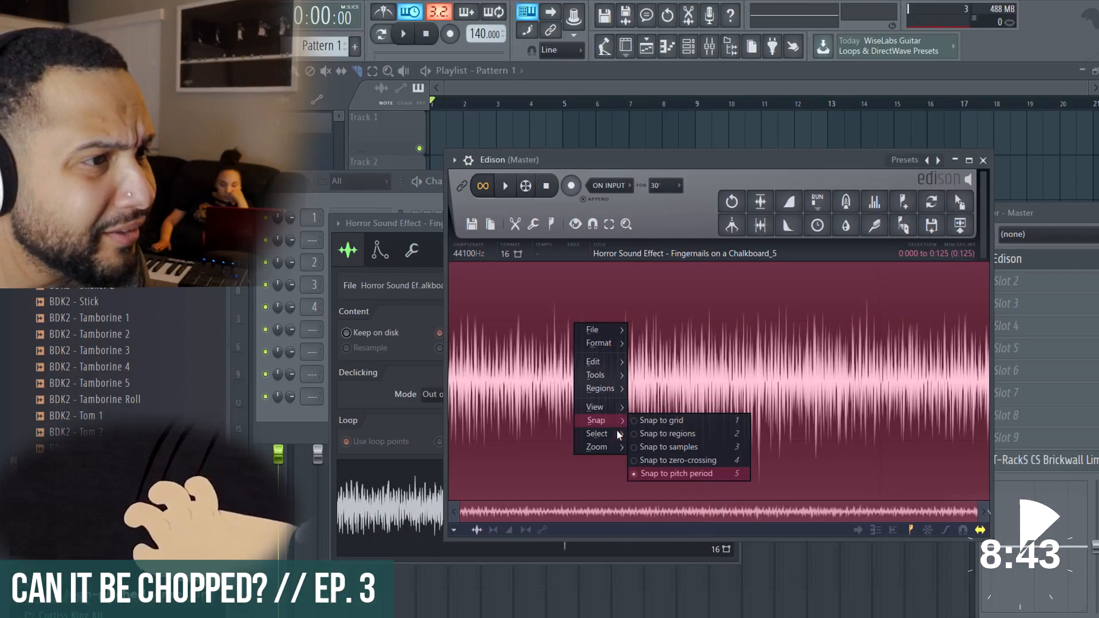
Detect the pitch regions of the short chalkboard slice in Edison.
mouse_move(618, 434)
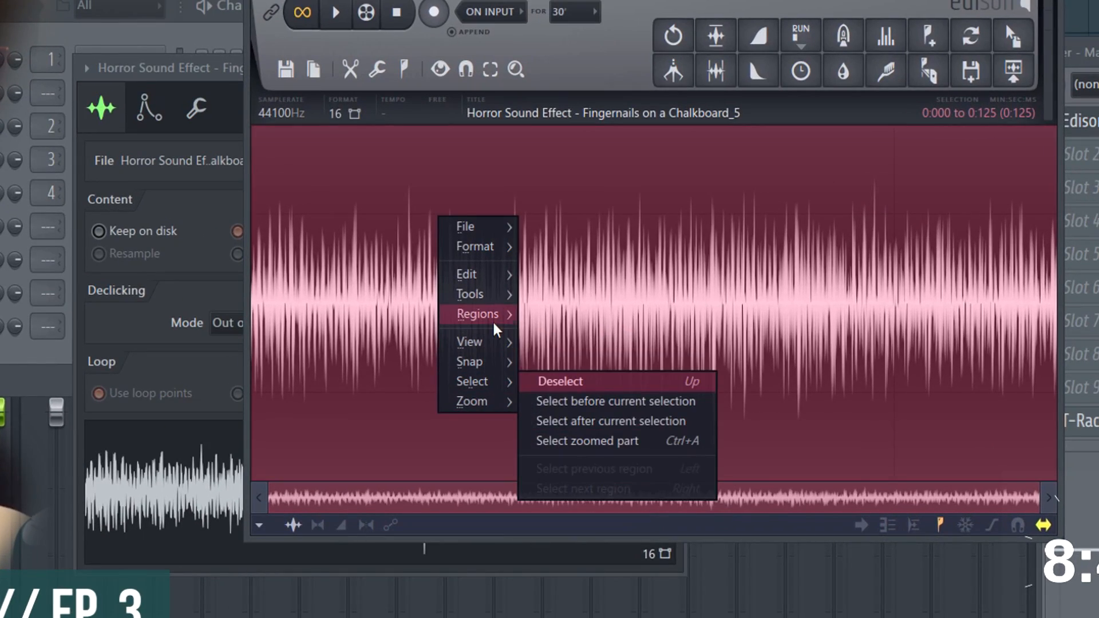
mouse_move(496, 330)
left_click(601, 576)
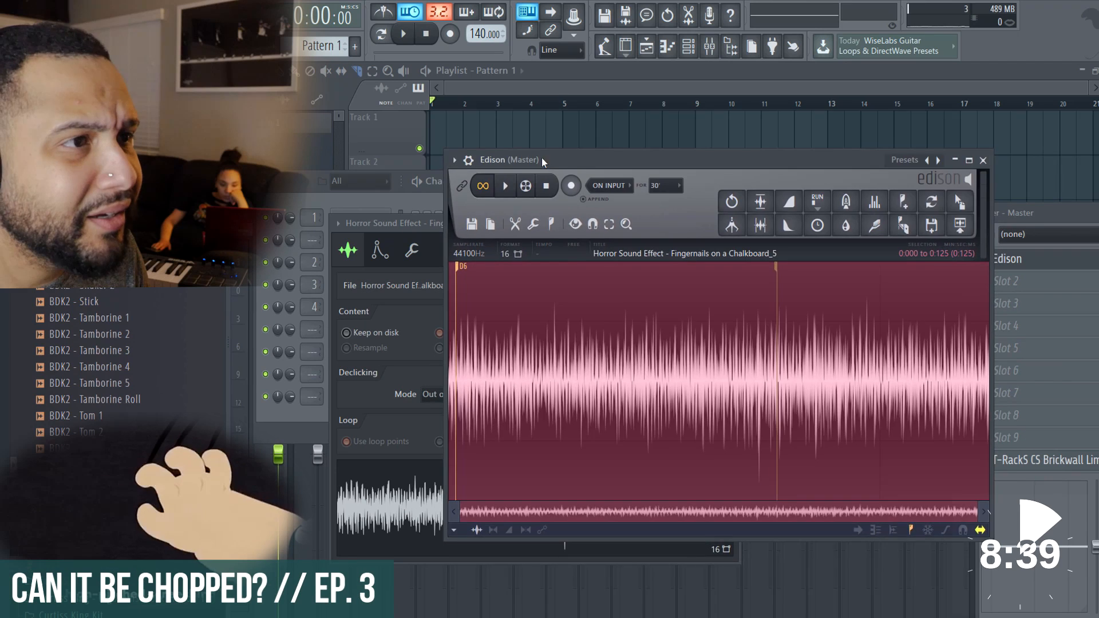
Move Edison out of the way and set the chalkboard sampler channel's root note to D5.
left_click_drag(542, 160, 564, 412)
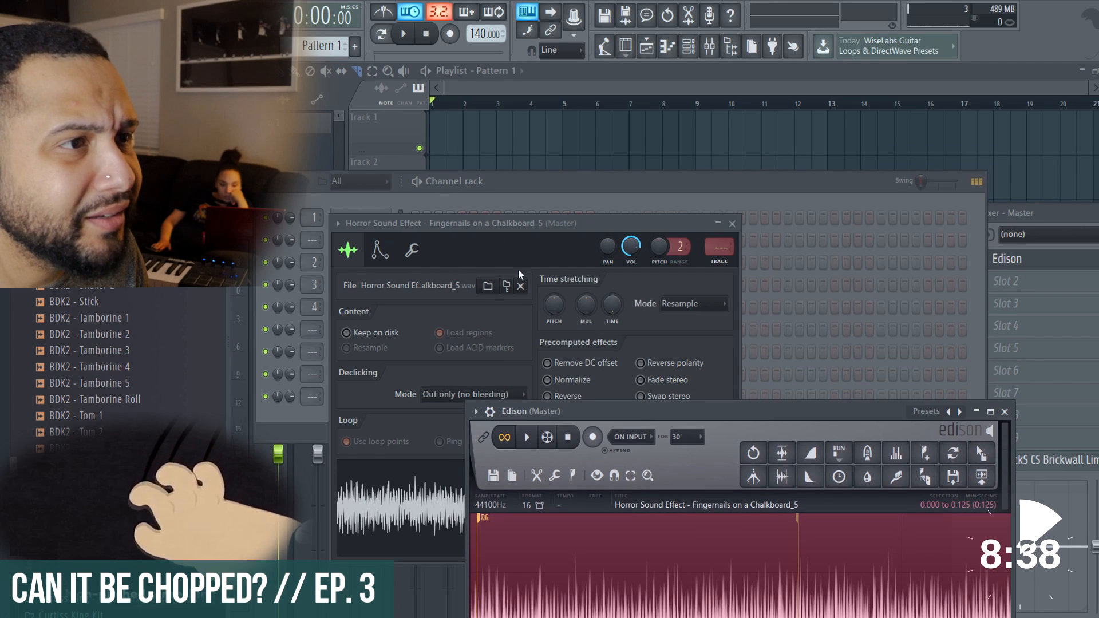
left_click(488, 226)
left_click(409, 251)
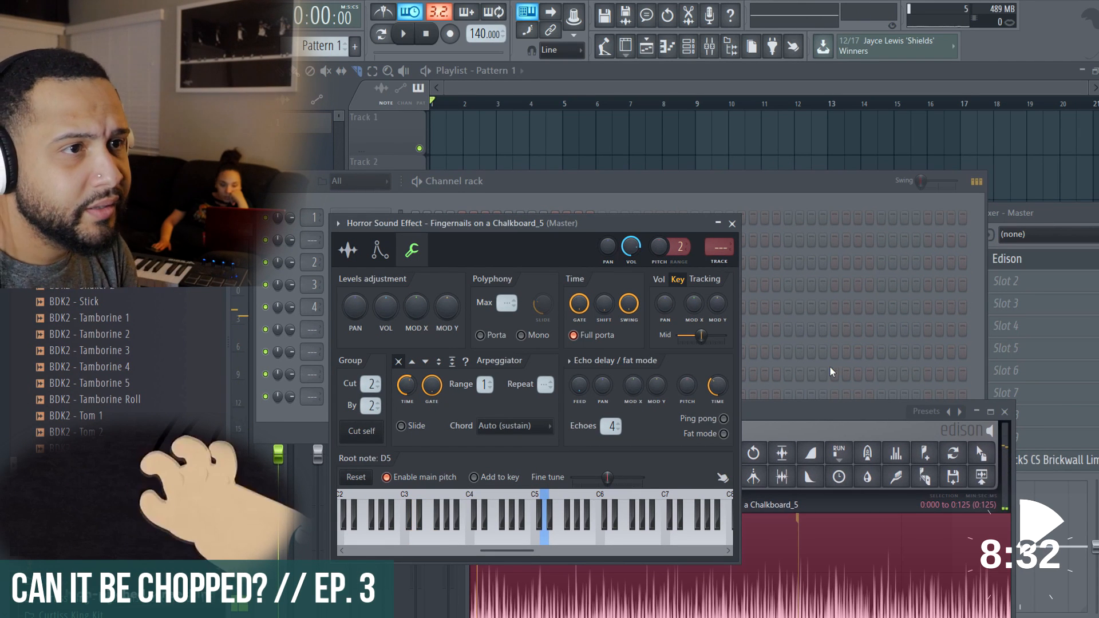
Turn the decay, sustain and release of the sampler's volume envelope down to minimum and close the channel settings.
left_click(380, 250)
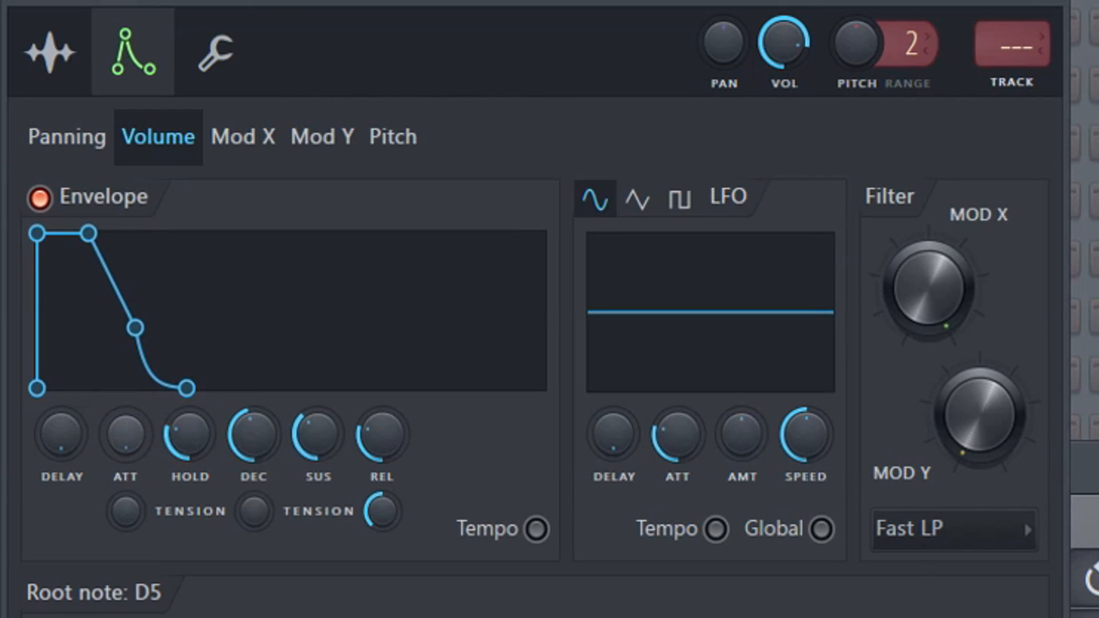
mouse_move(188, 434)
left_mouse_down()
mouse_move(189, 452)
mouse_move(189, 434)
left_mouse_up()
left_click_drag(263, 418, 263, 458)
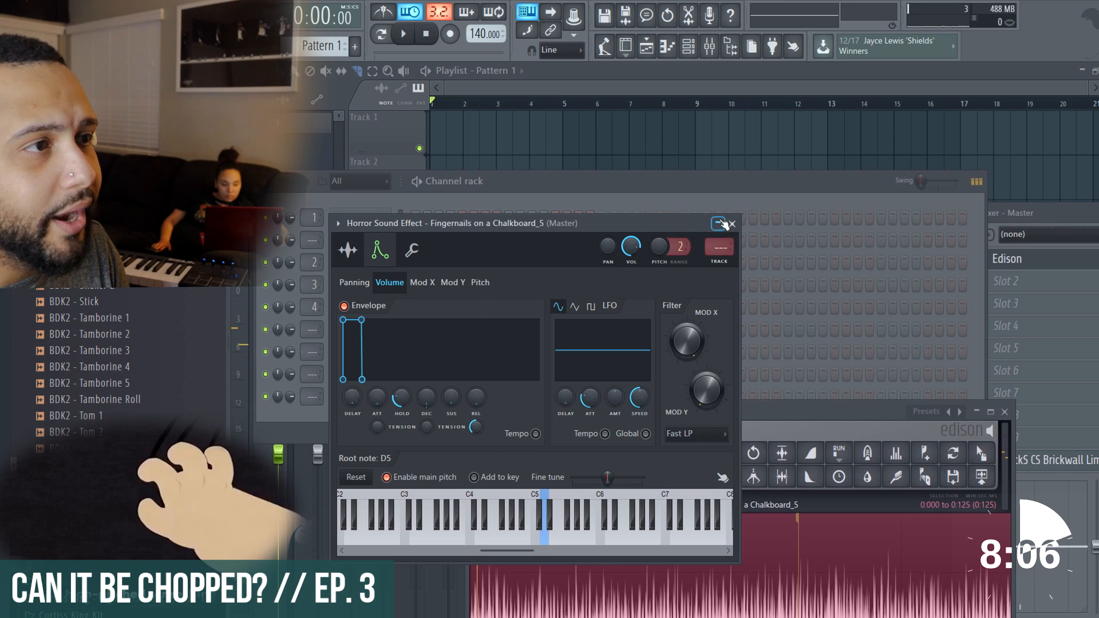
left_click(724, 223)
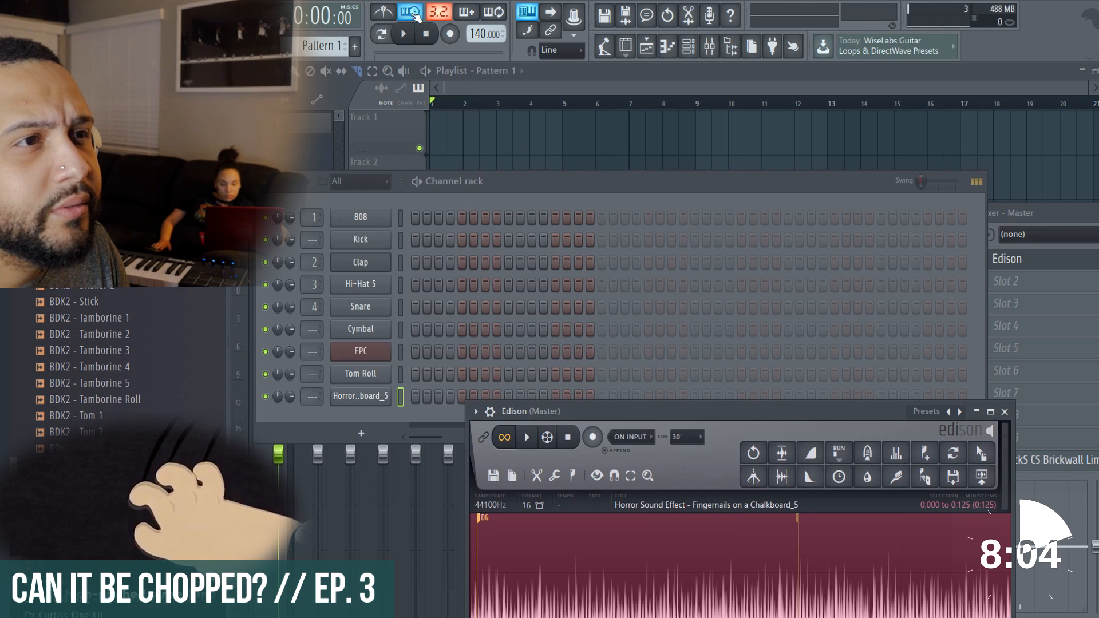
Turn off waiting for input before playback and bring the Playlist to the front.
left_click(428, 34)
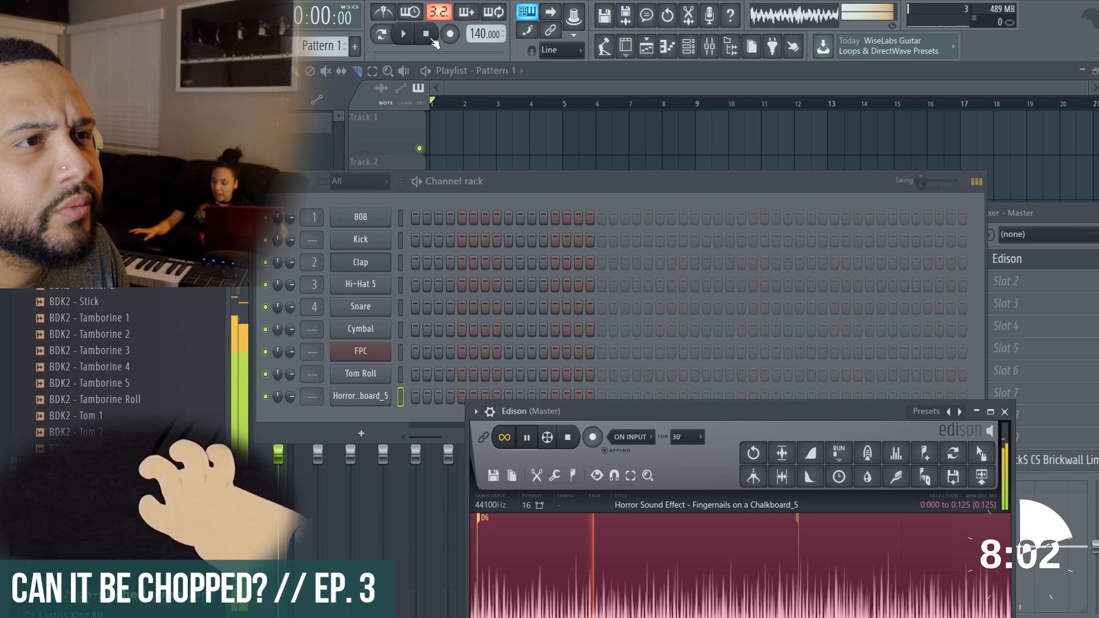
left_click(661, 185)
left_click(548, 87)
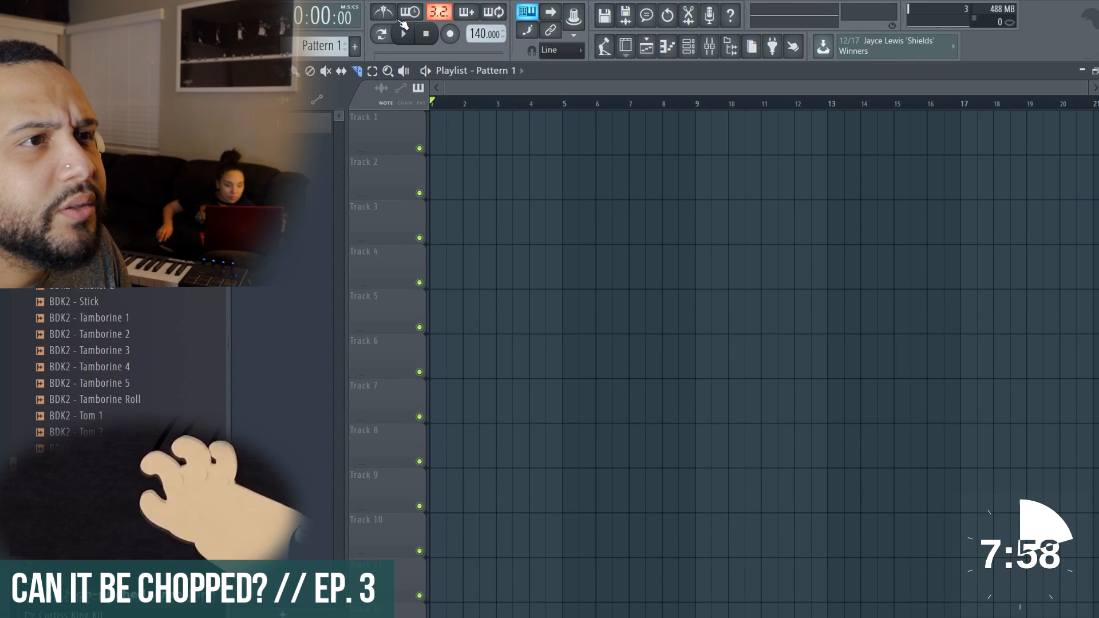
Play the project with the metronome on and set the tempo to 160 BPM.
left_click(402, 33)
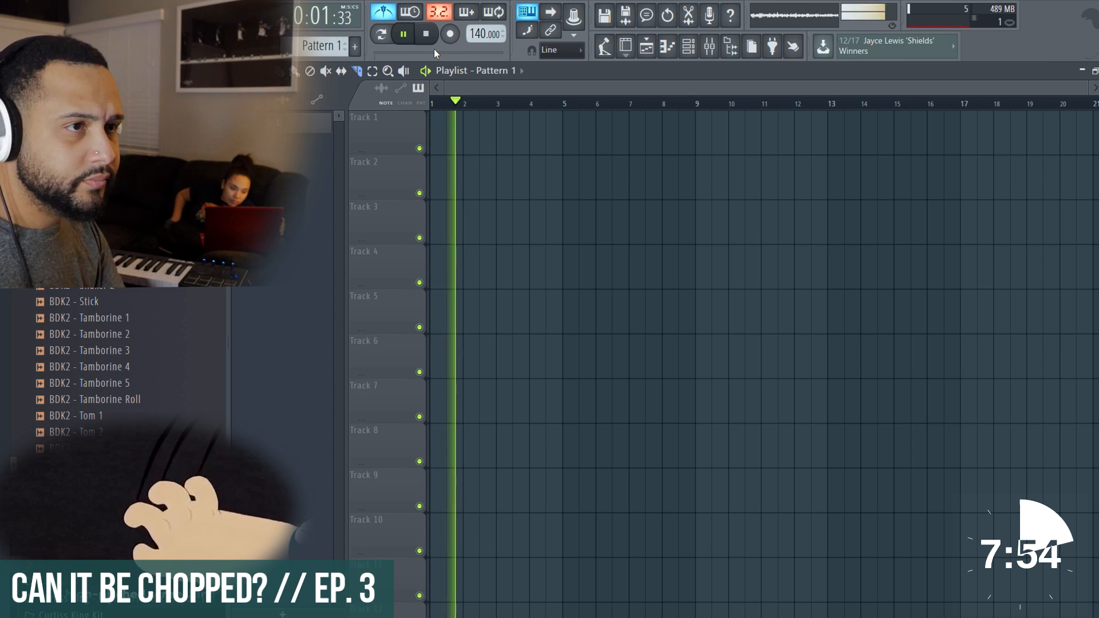
left_click_drag(477, 33, 477, 27)
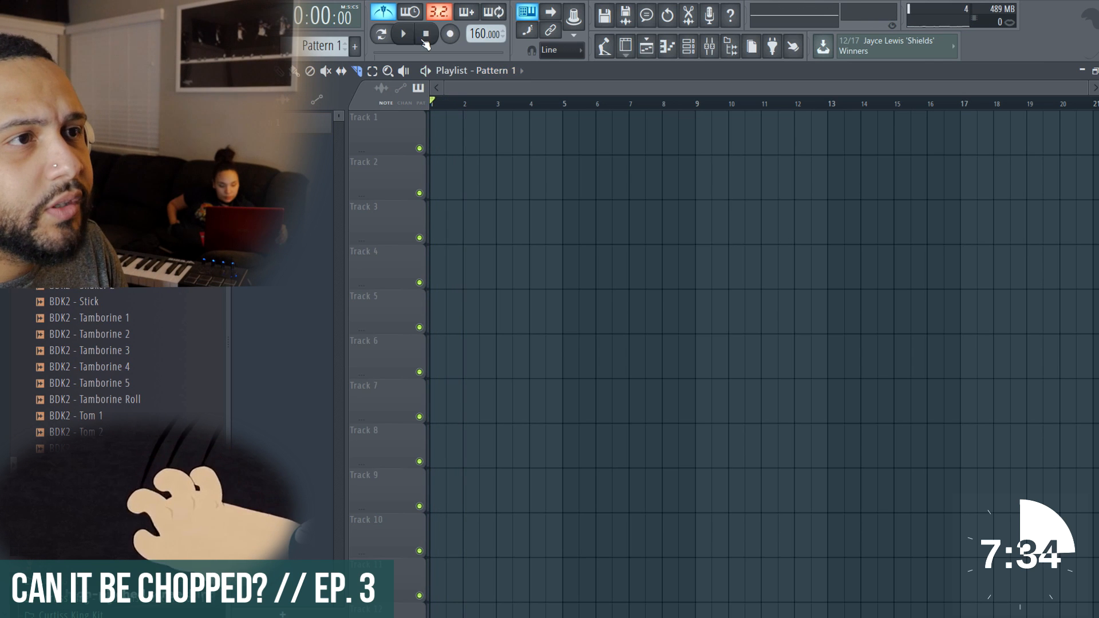
Record a melody with the chalkboard sampler into Pattern 1, discarding the first take, and open the recording in the piano roll.
left_click(450, 34)
left_click(578, 423)
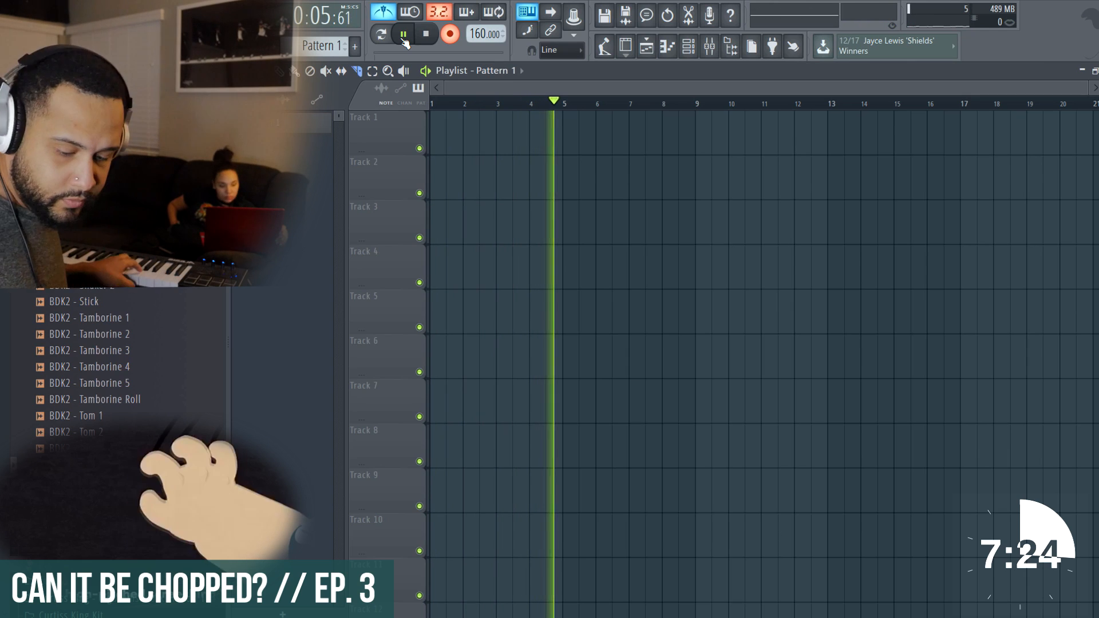
key("space")
key("ctrl+z")
key("space")
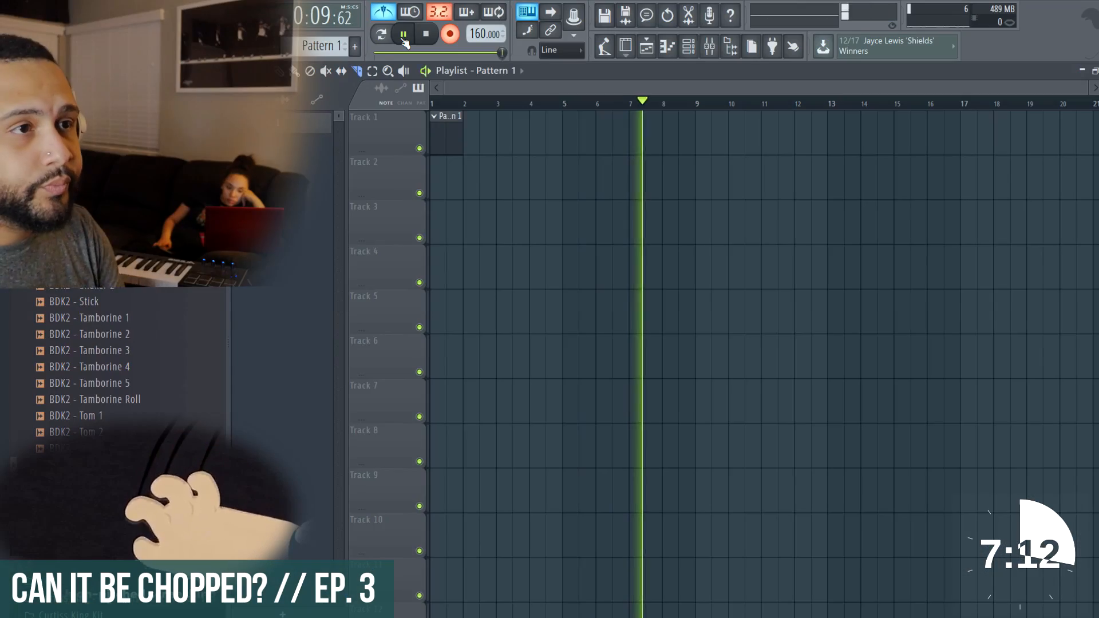
key("space")
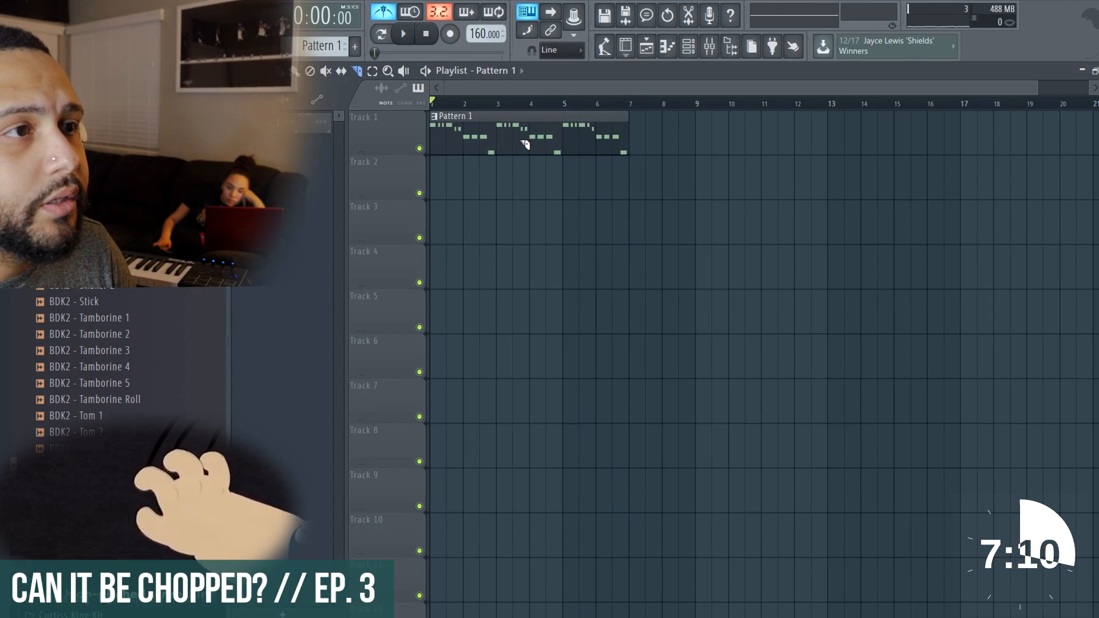
double_click(513, 117)
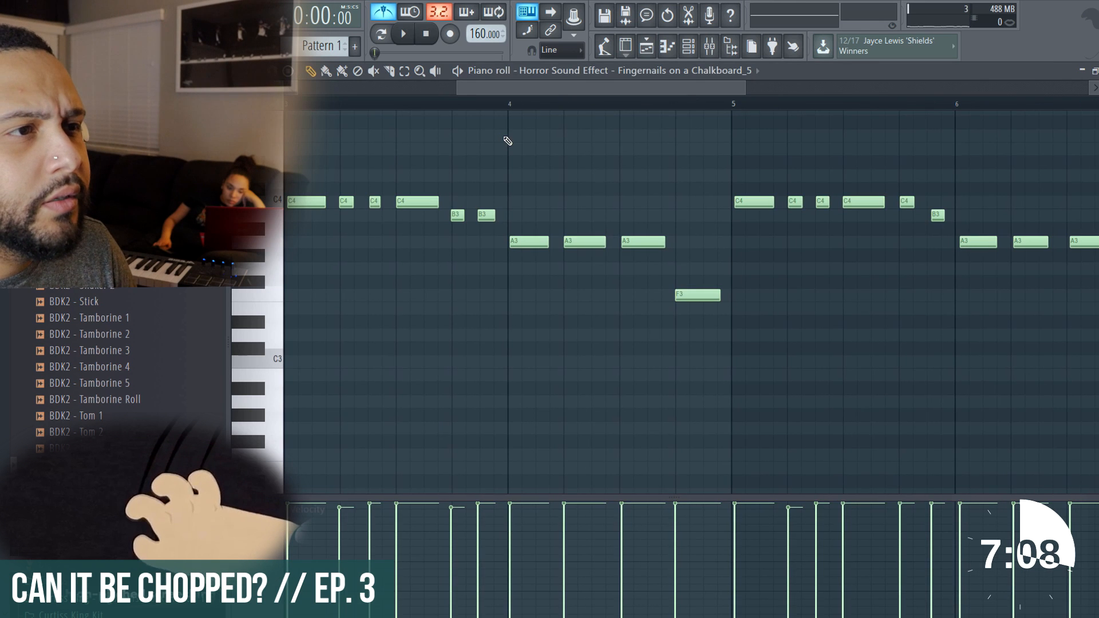
Delete the recorded notes from bar 5 onward and play the trimmed four-bar melody with the metronome off.
left_click_drag(607, 91, 923, 92)
right_click(760, 202)
right_click(709, 202)
right_click(726, 203)
right_click(738, 202)
right_click(793, 216)
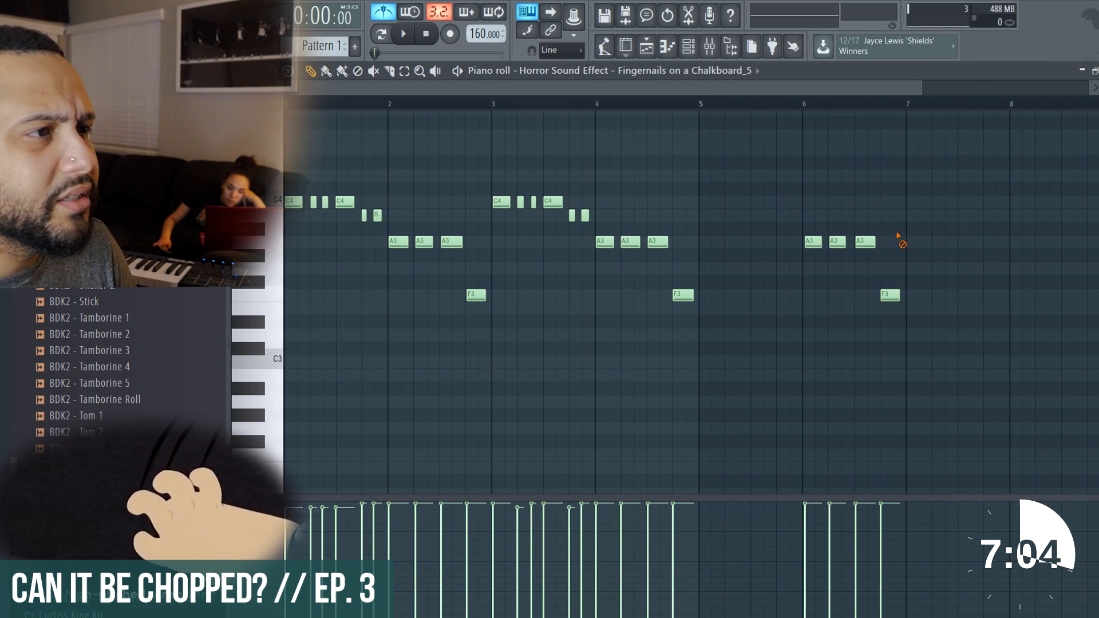
right_click(896, 293)
key("space")
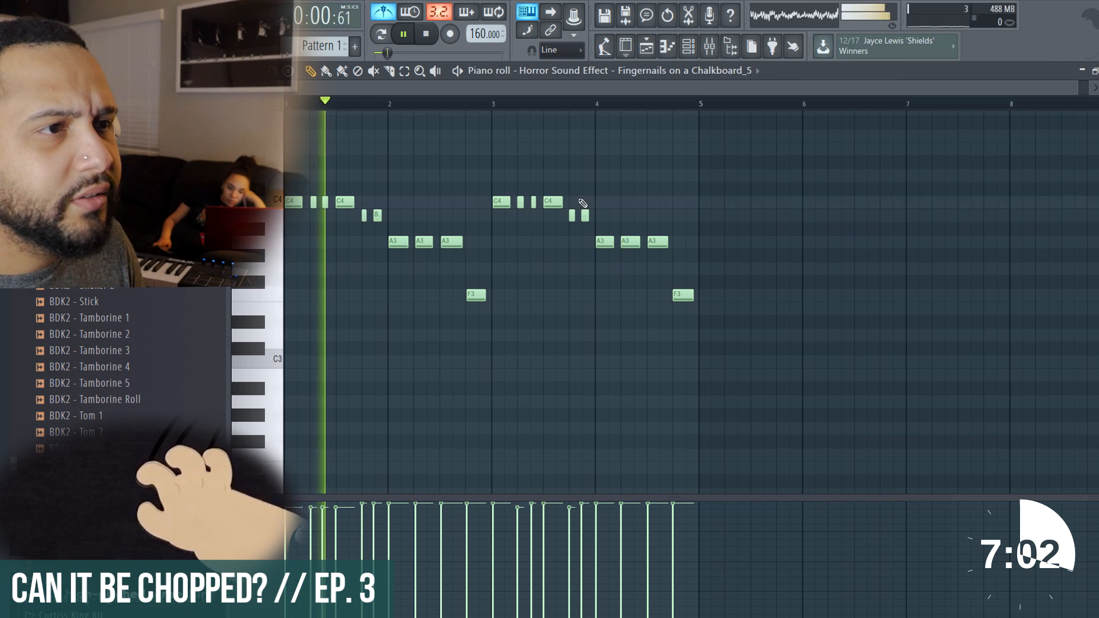
left_click(383, 12)
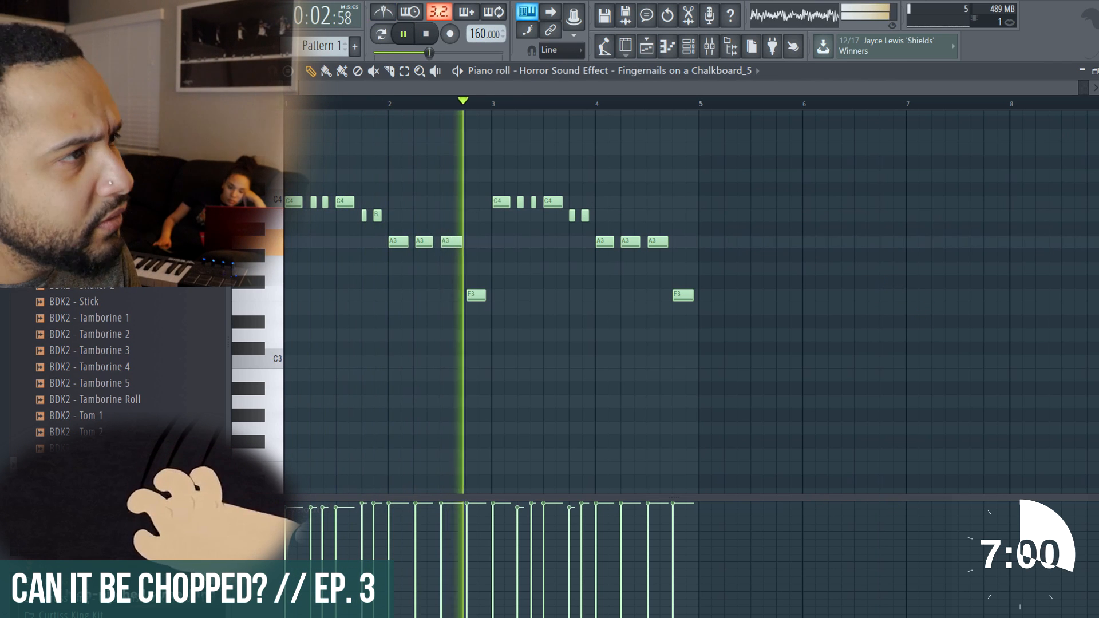
Rename the chalkboard sampler channel to Chalk and stop playback.
key("F7")
right_click(381, 391)
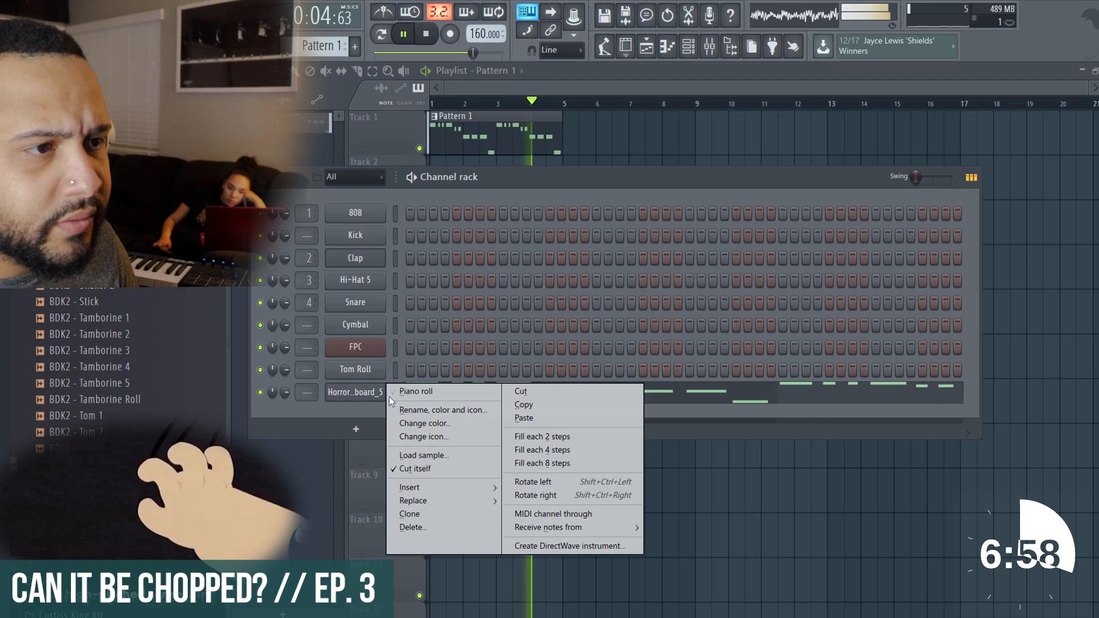
left_click(411, 412)
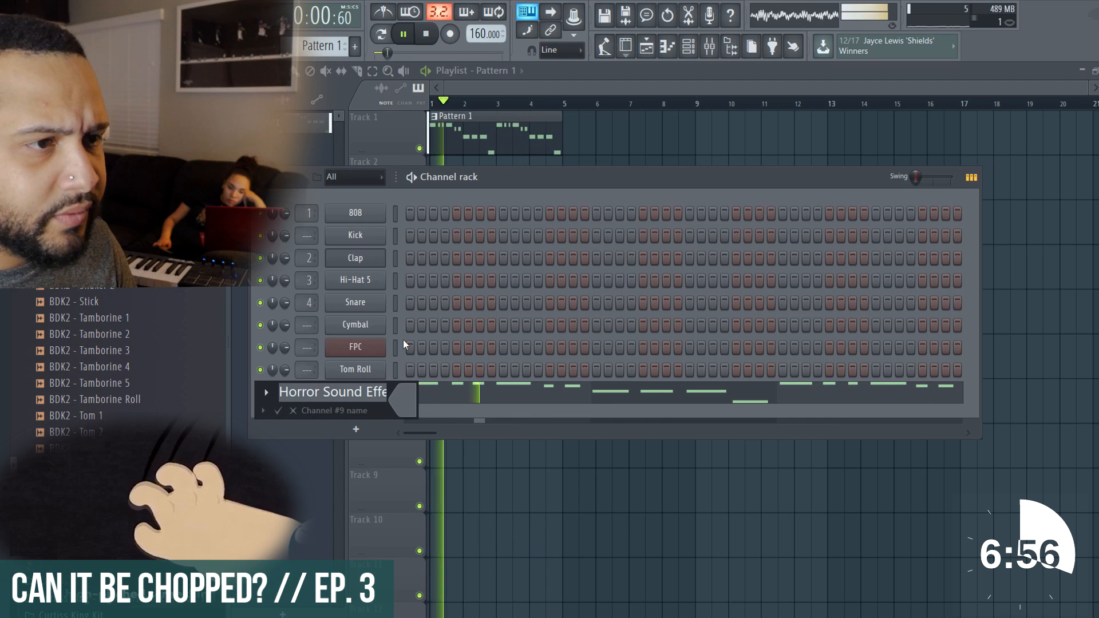
type("Chalk")
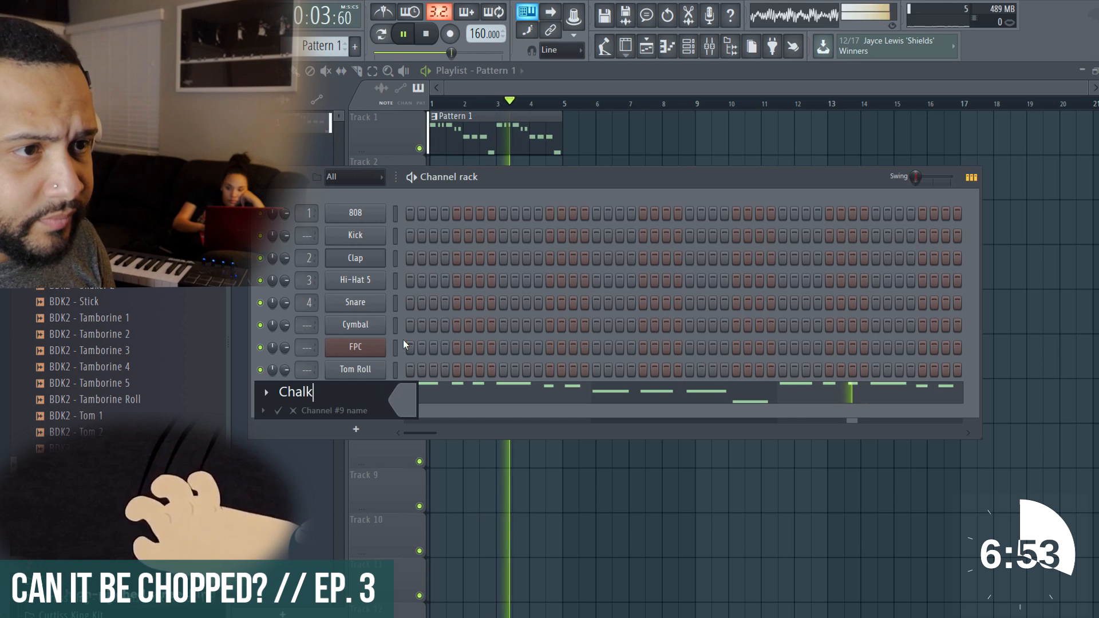
key("Return")
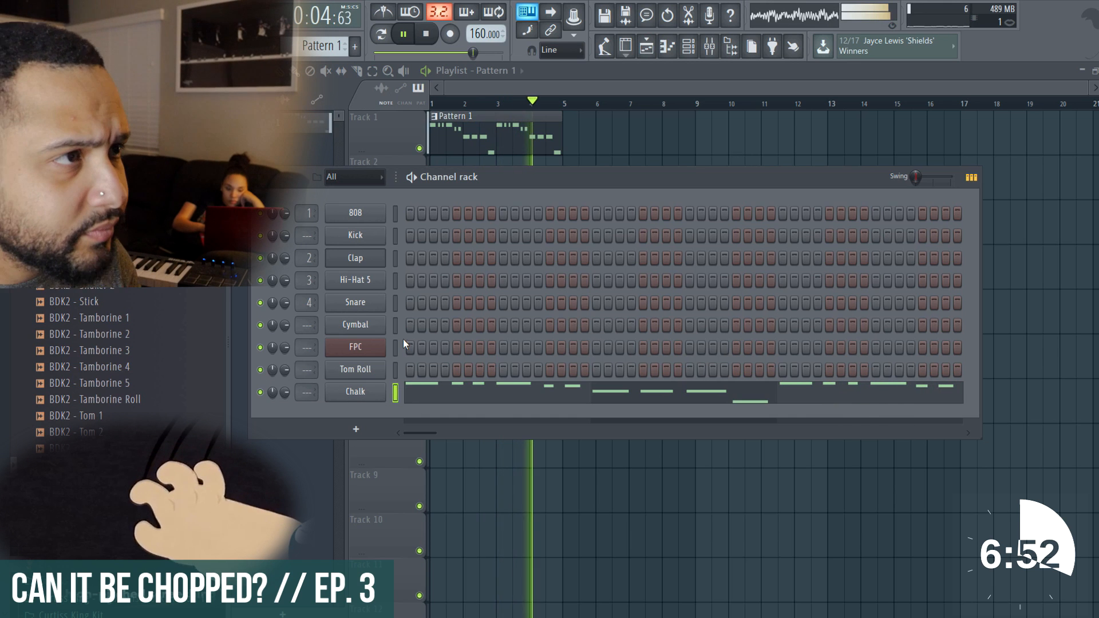
key("space")
Open Edison from the Master mixer track and undo the loaded slice to bring back the full chalkboard recording.
left_click(710, 48)
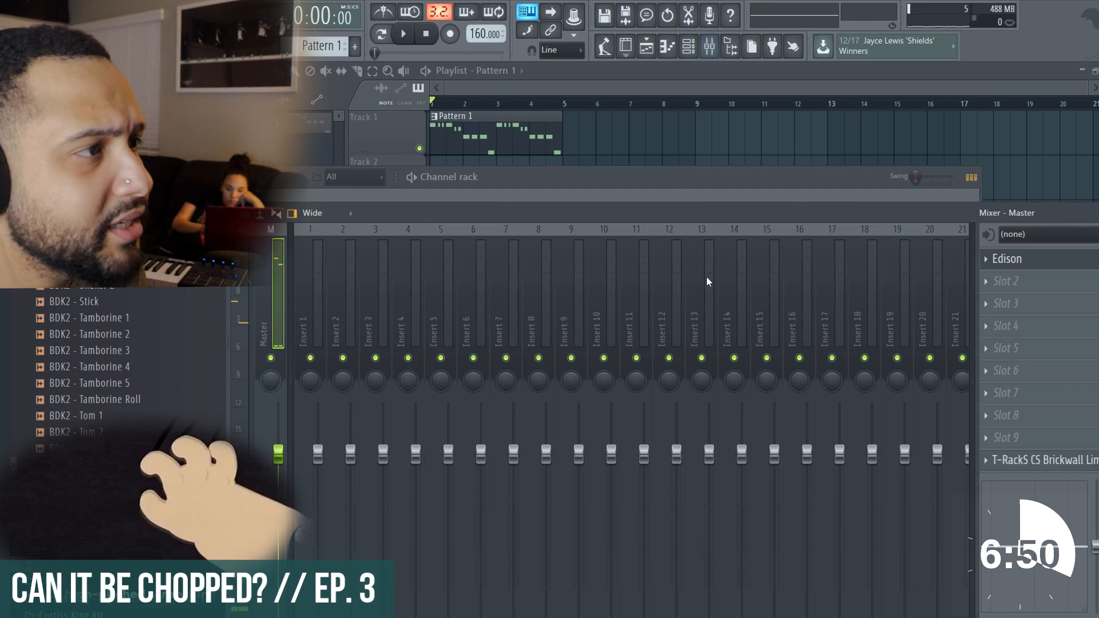
left_click(1023, 265)
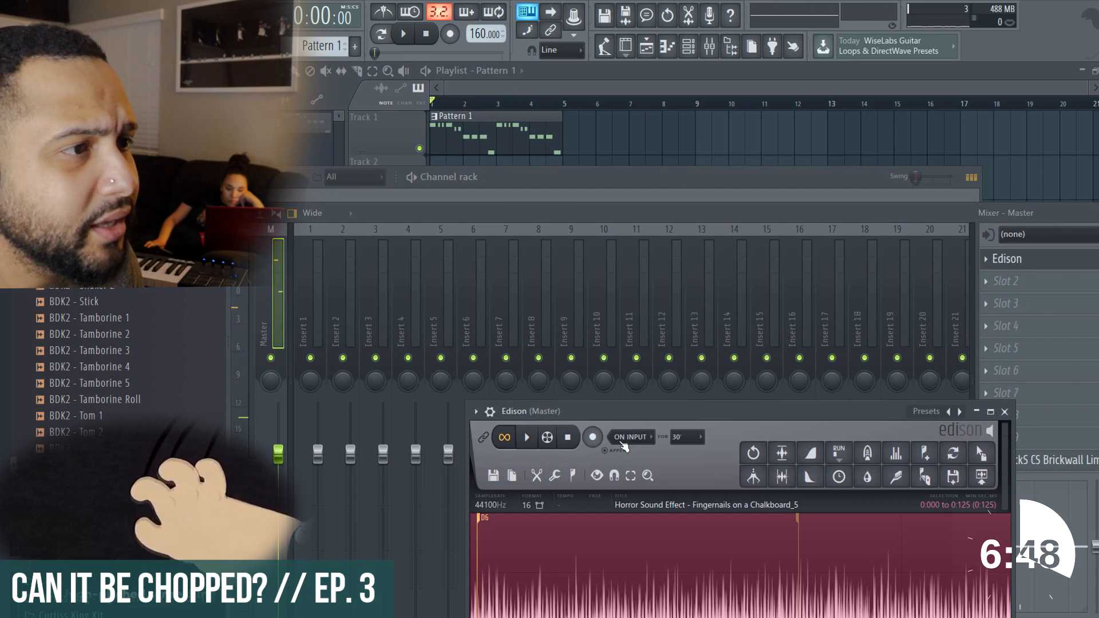
left_click_drag(632, 410, 508, 62)
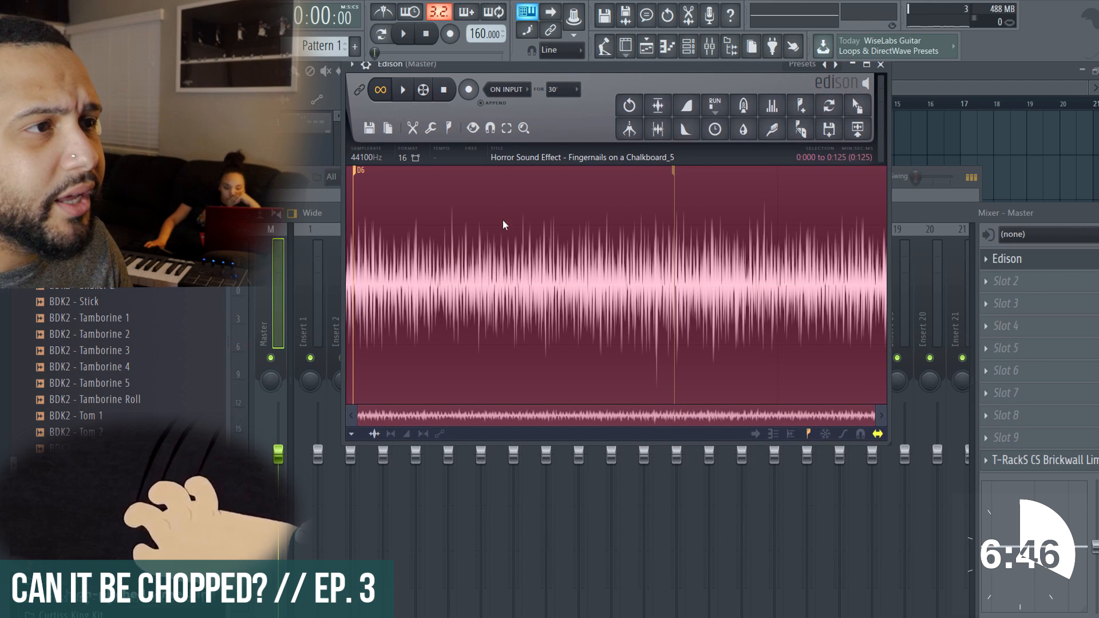
key("ctrl+z")
key("ctrl+z")
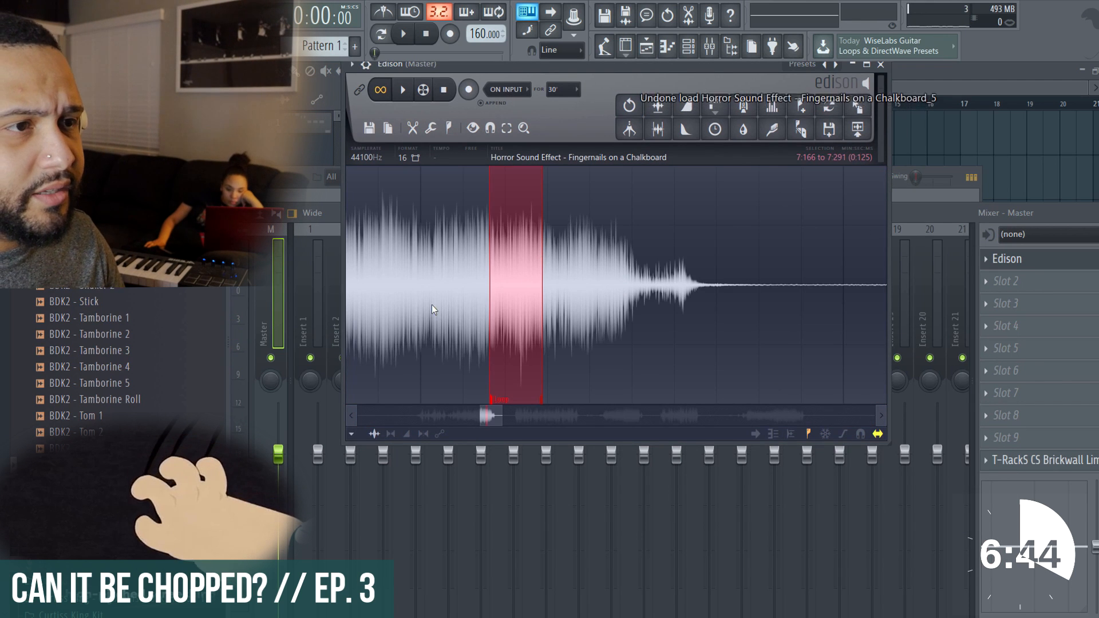
Audition the rising scrape in the waveform and select the section from 6.274 to 6.870 seconds.
left_click(397, 303)
scroll(480, 299, "down", 6)
left_click_drag(492, 302, 399, 303)
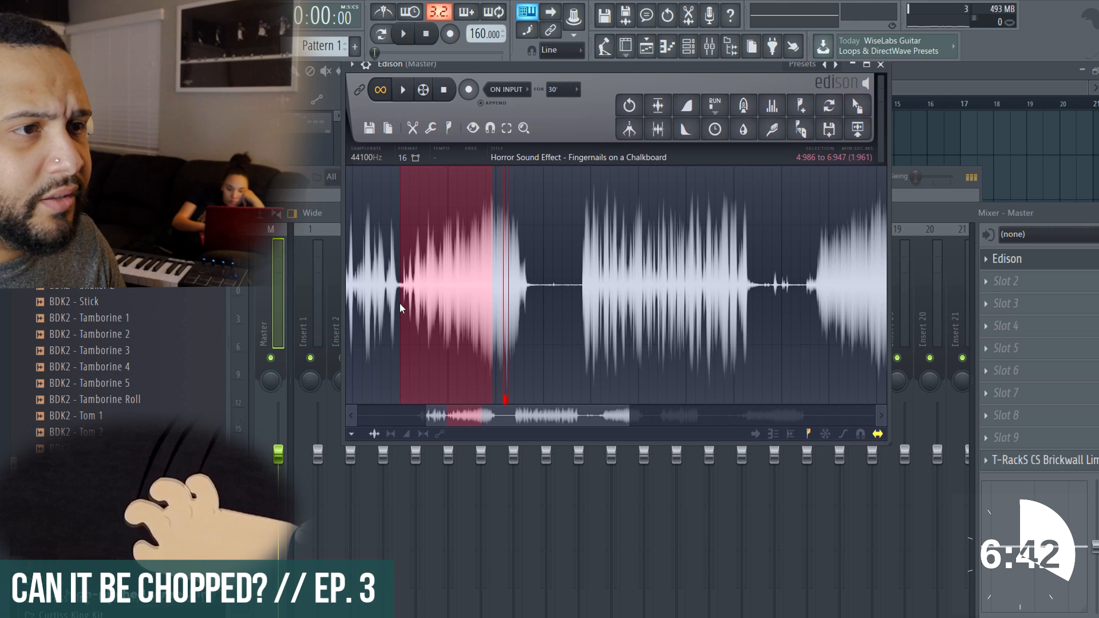
left_click(400, 303)
scroll(403, 299, "up", 3)
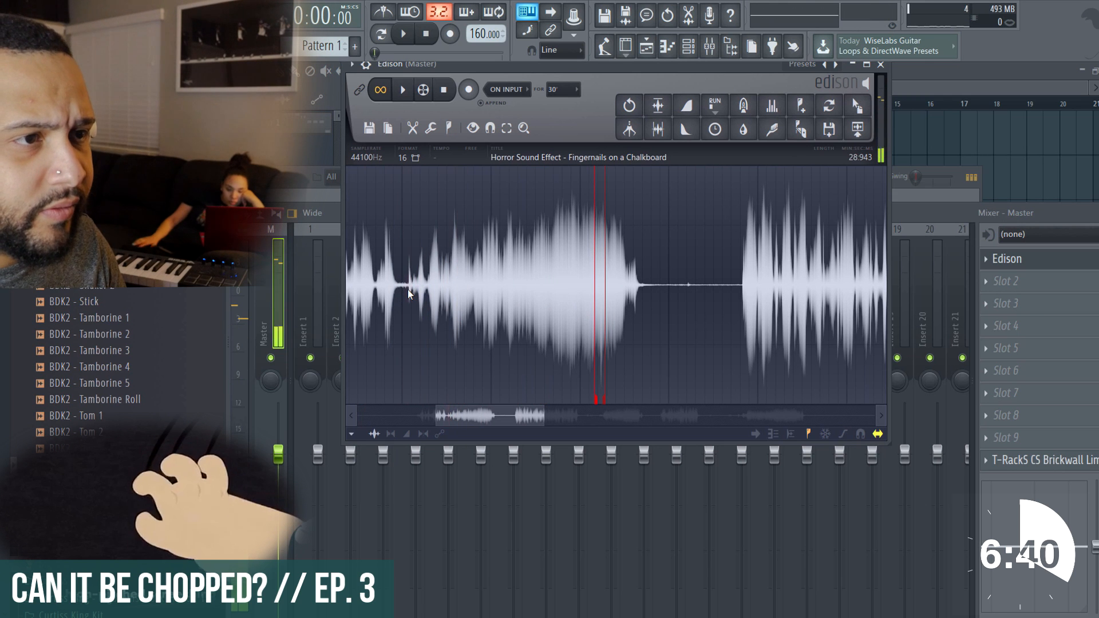
left_click_drag(408, 289, 569, 285)
left_click(510, 294)
left_click(519, 295)
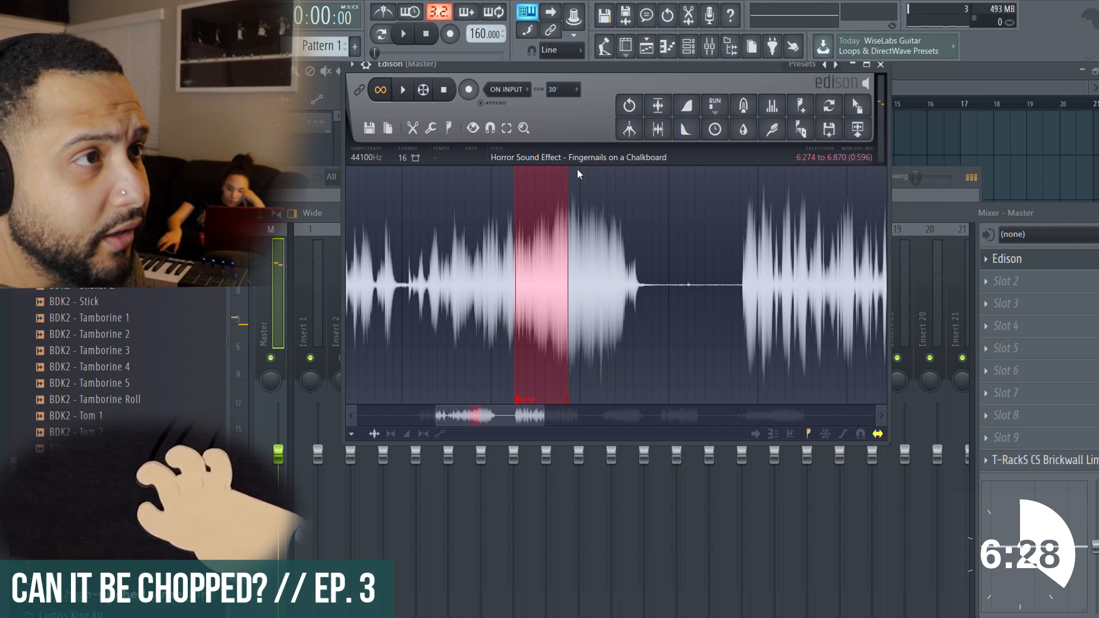
Send the selected section to the channel rack as a new sampler channel below Chalk and close Edison.
left_click(307, 185)
left_click(598, 68)
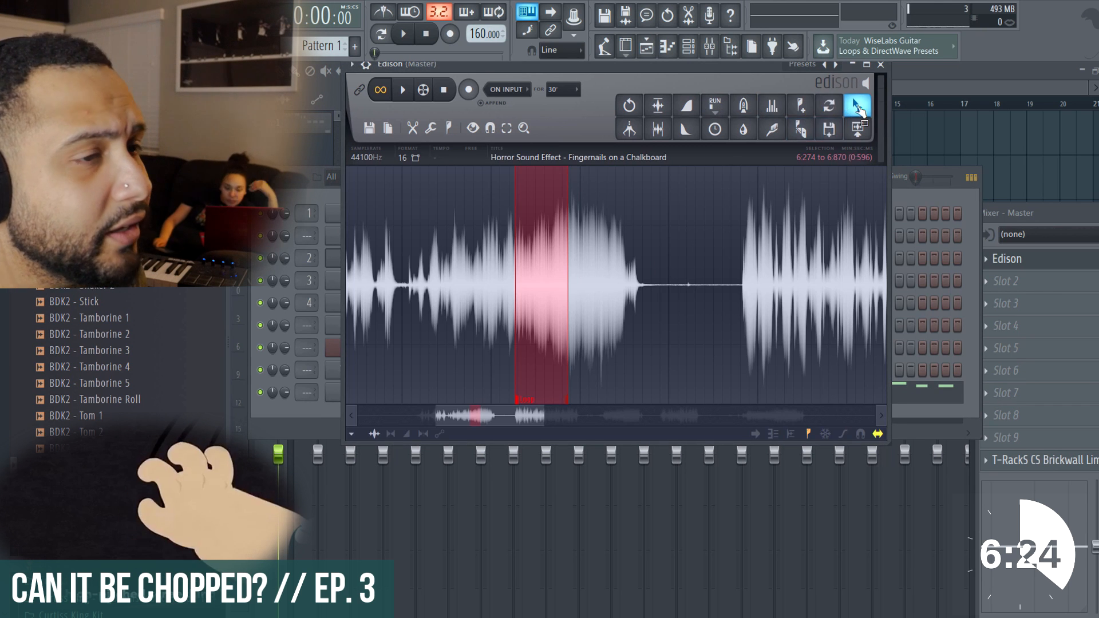
left_click_drag(857, 105, 373, 413)
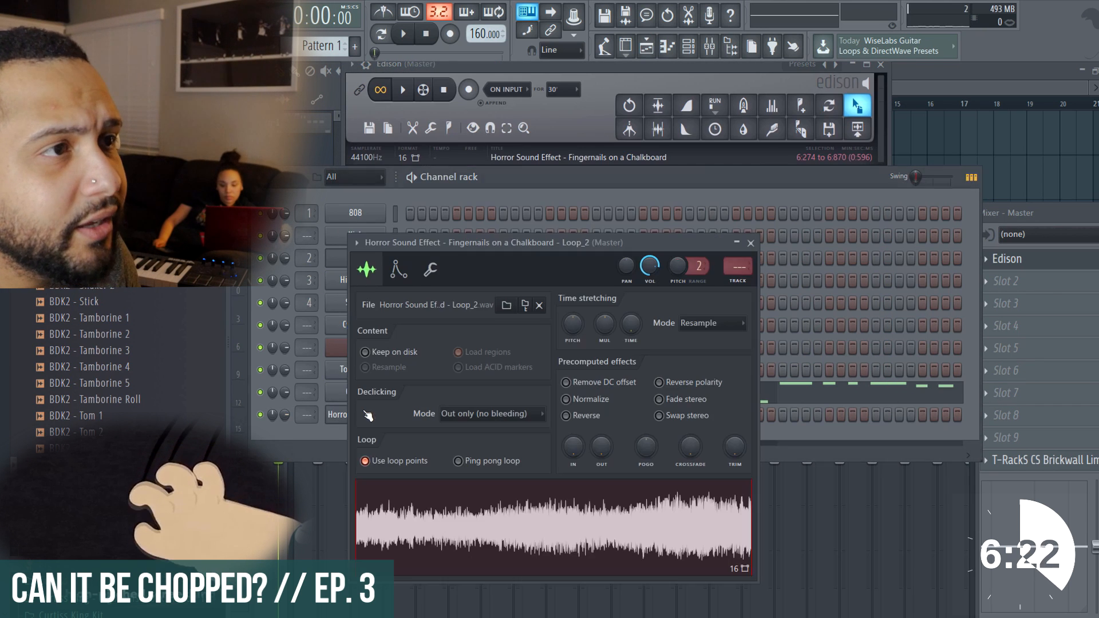
left_click(582, 72)
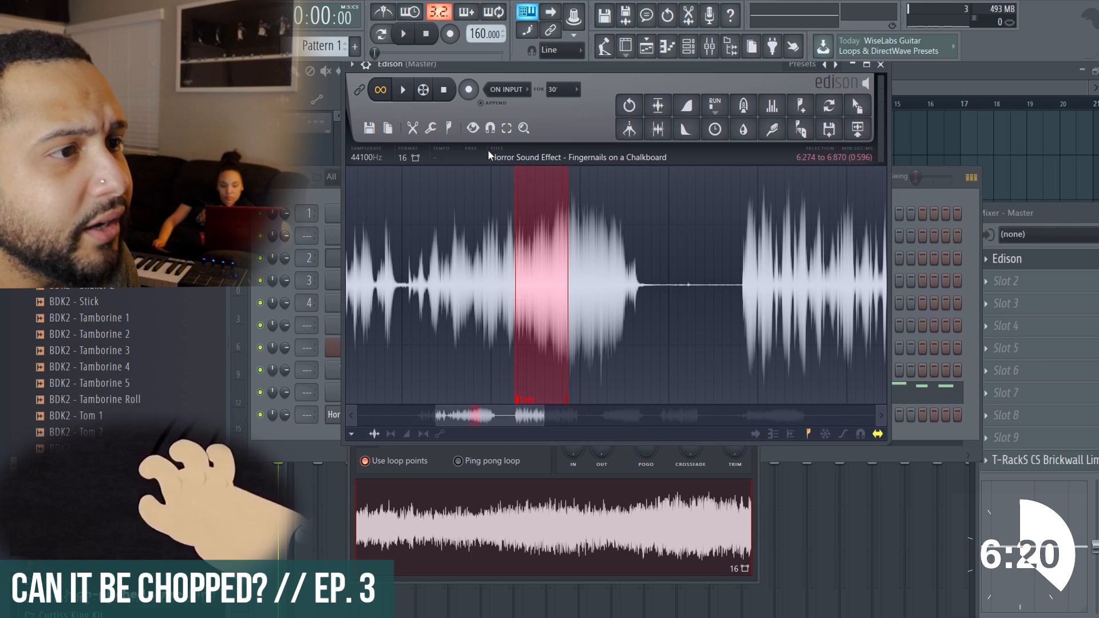
left_click(881, 65)
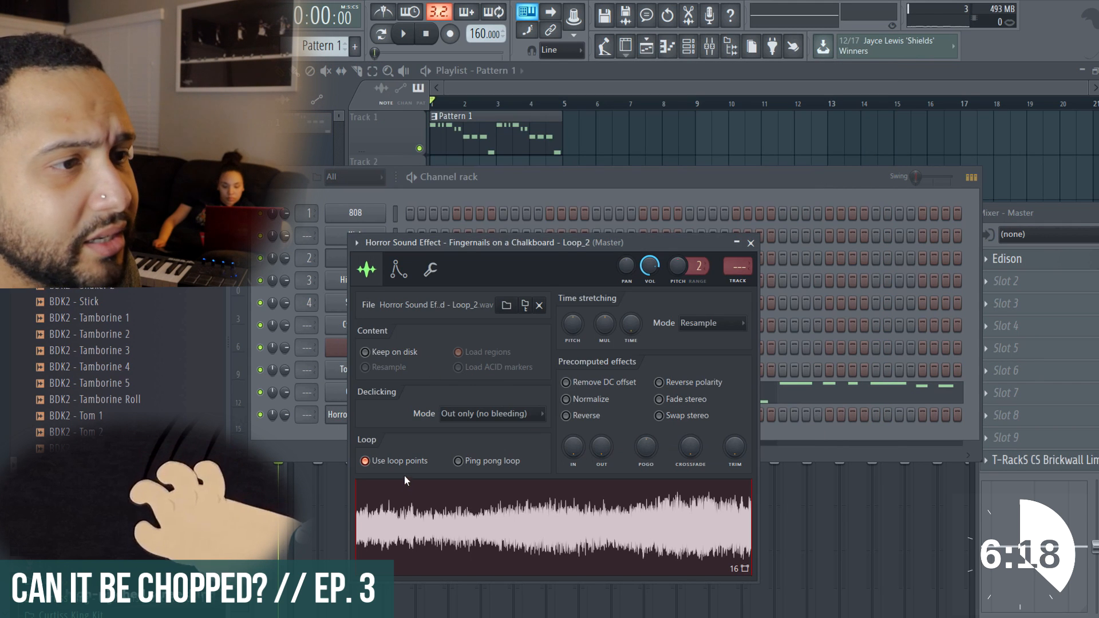
Enable the new sampler's volume envelope, lengthen its attack, lower its sustain to minimum and close the channel settings.
left_click(399, 269)
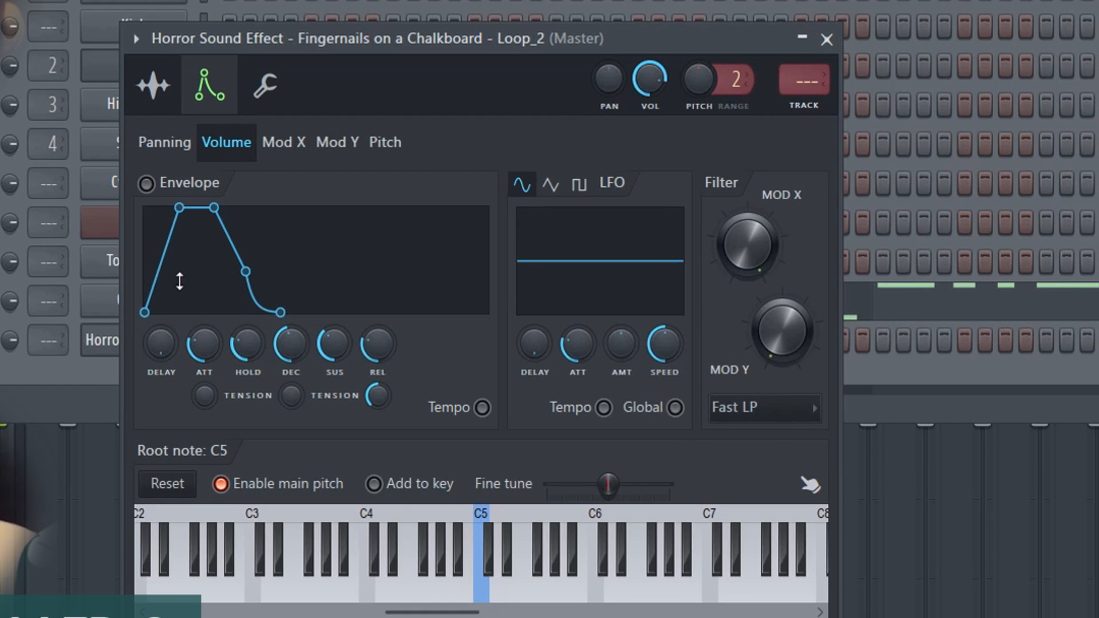
left_click_drag(179, 281, 200, 281)
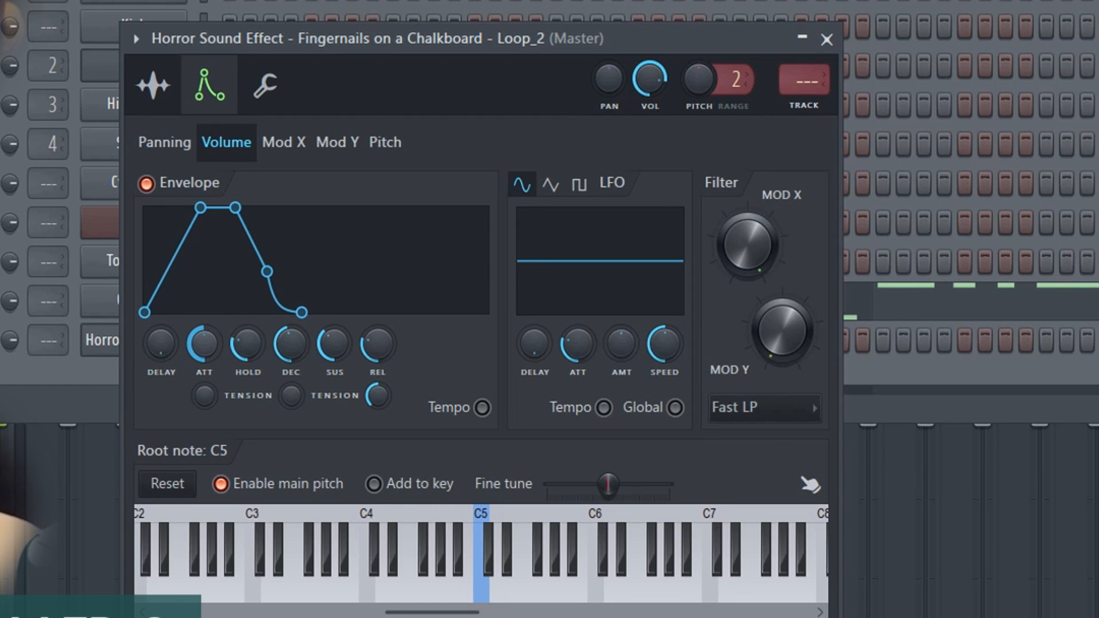
left_click_drag(205, 344, 205, 342)
key("x")
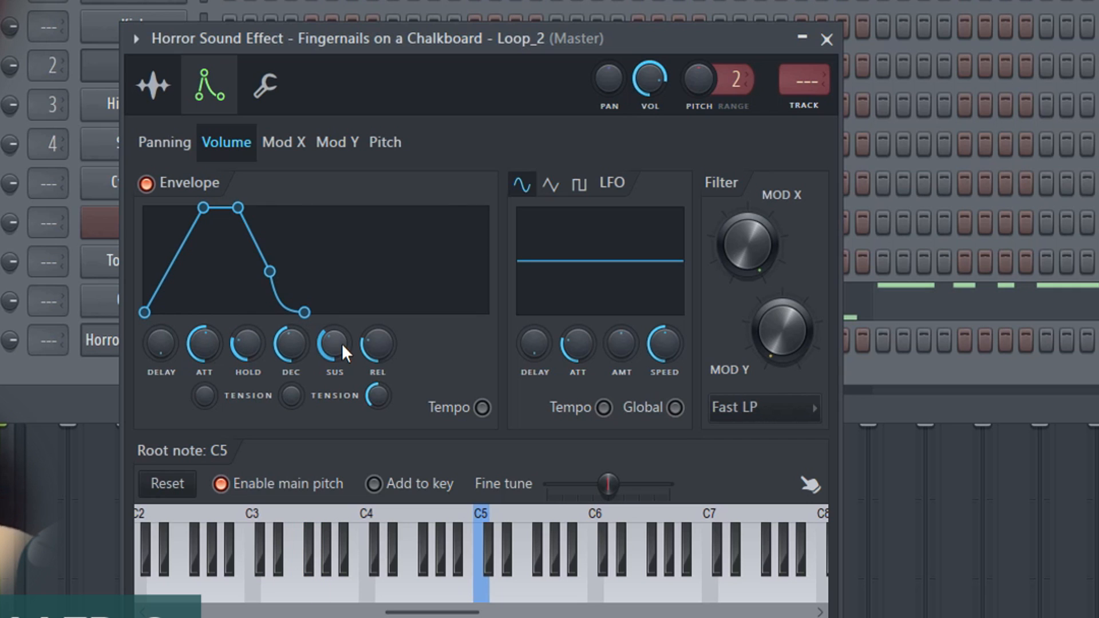
left_click_drag(342, 346, 342, 367)
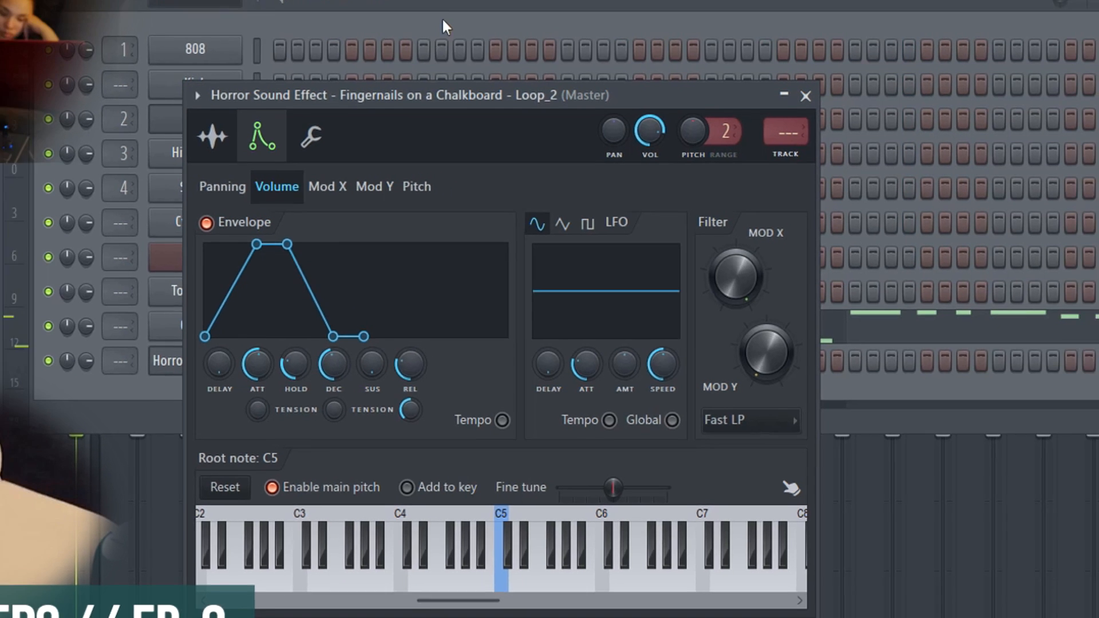
left_click(441, 20)
left_click(198, 363)
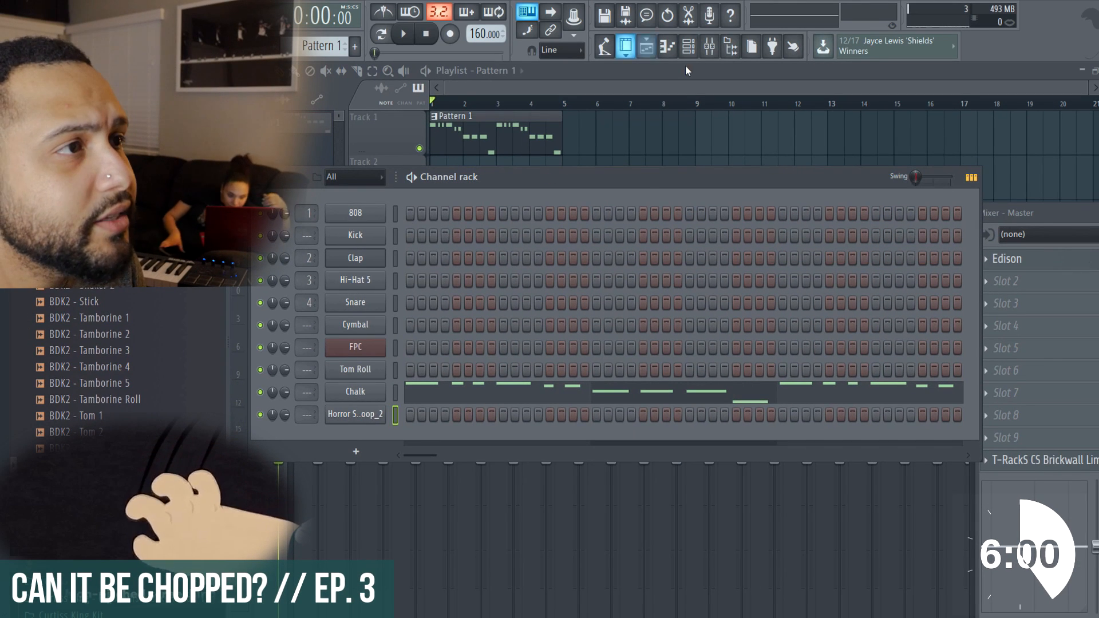
Route the new Loop_2 sampler channel to mixer insert 6.
key("F9")
left_click(452, 332)
left_click(480, 337)
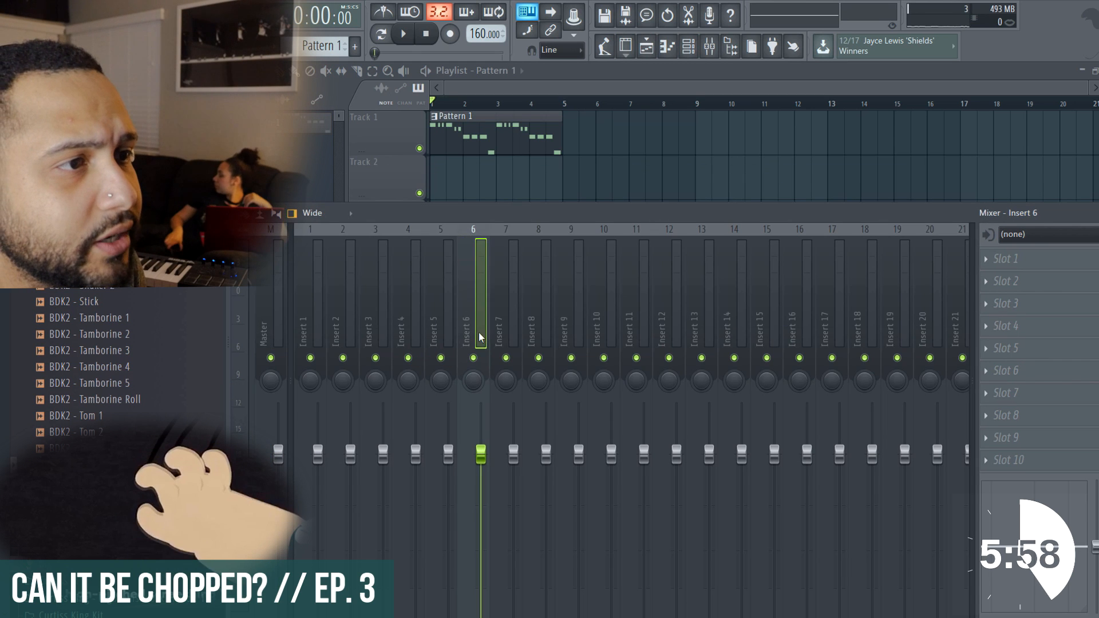
right_click(481, 337)
mouse_move(582, 335)
left_click(671, 341)
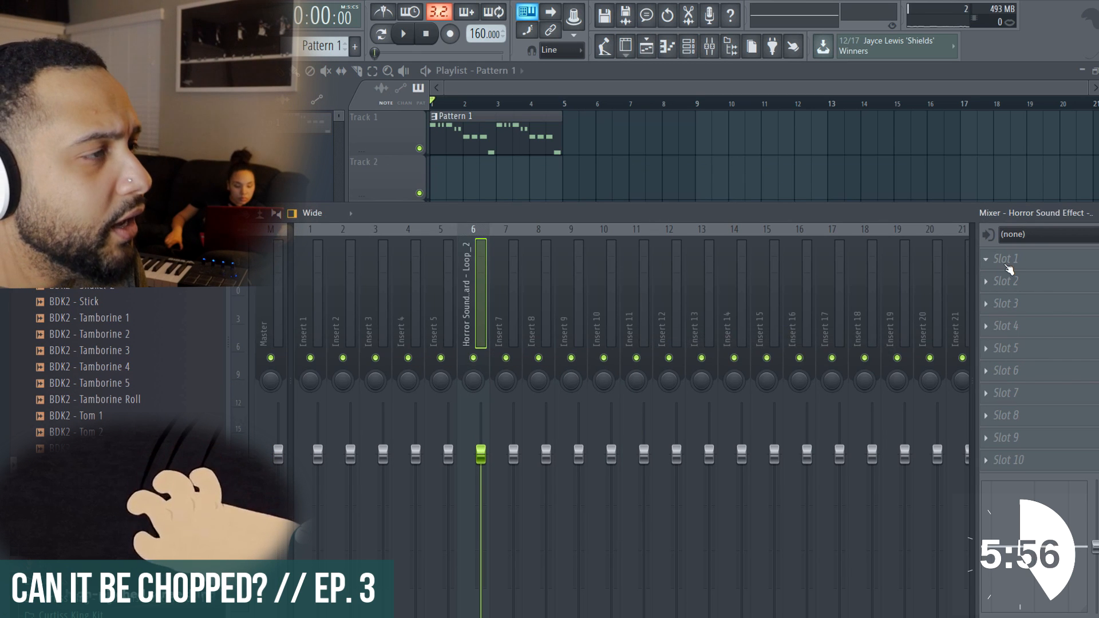
Add Fruity Reeverb 2 to the first effect slot of insert 6 and load its Cathedral preset.
left_click(1008, 269)
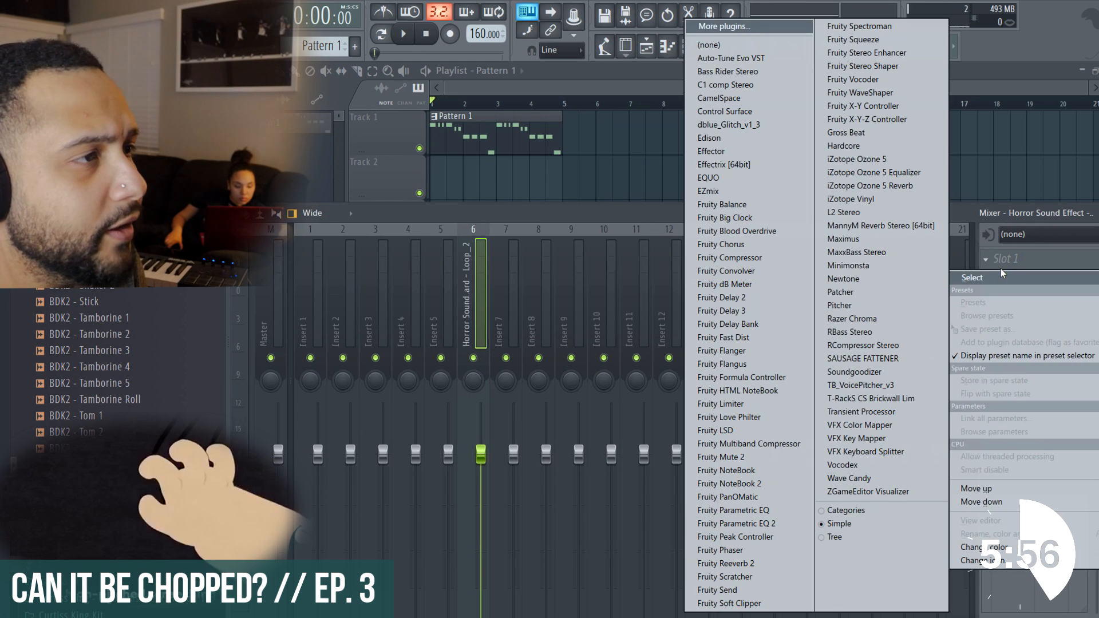
left_click(774, 567)
right_click(662, 243)
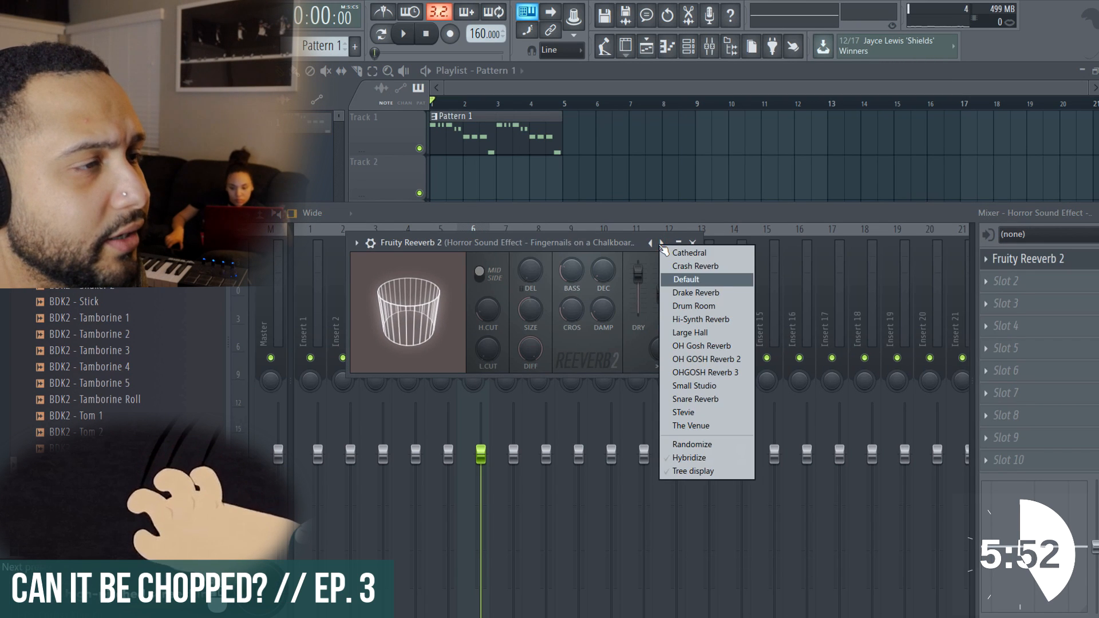
left_click(686, 253)
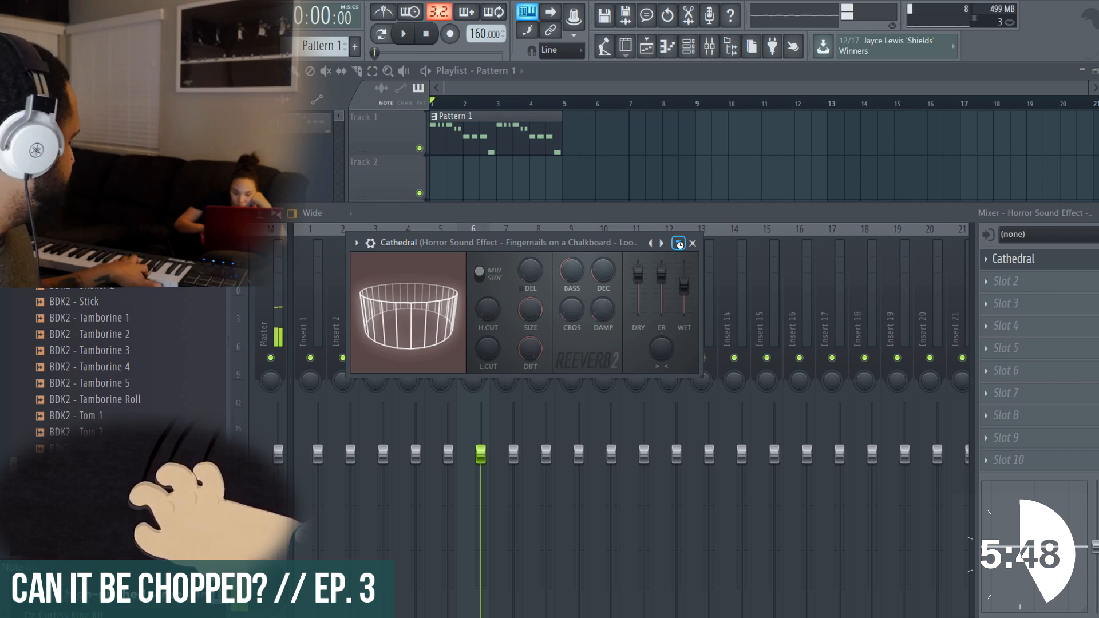
Play the melody and route the Chalk channel to mixer insert 7.
left_click(404, 36)
left_click(688, 45)
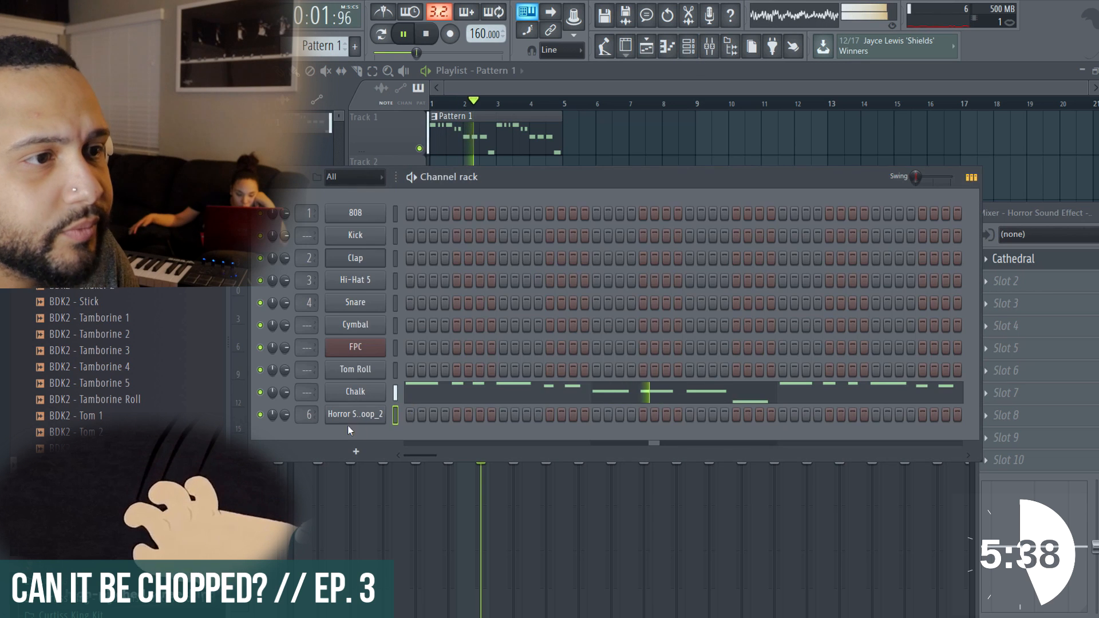
left_click(355, 392)
left_click(617, 308)
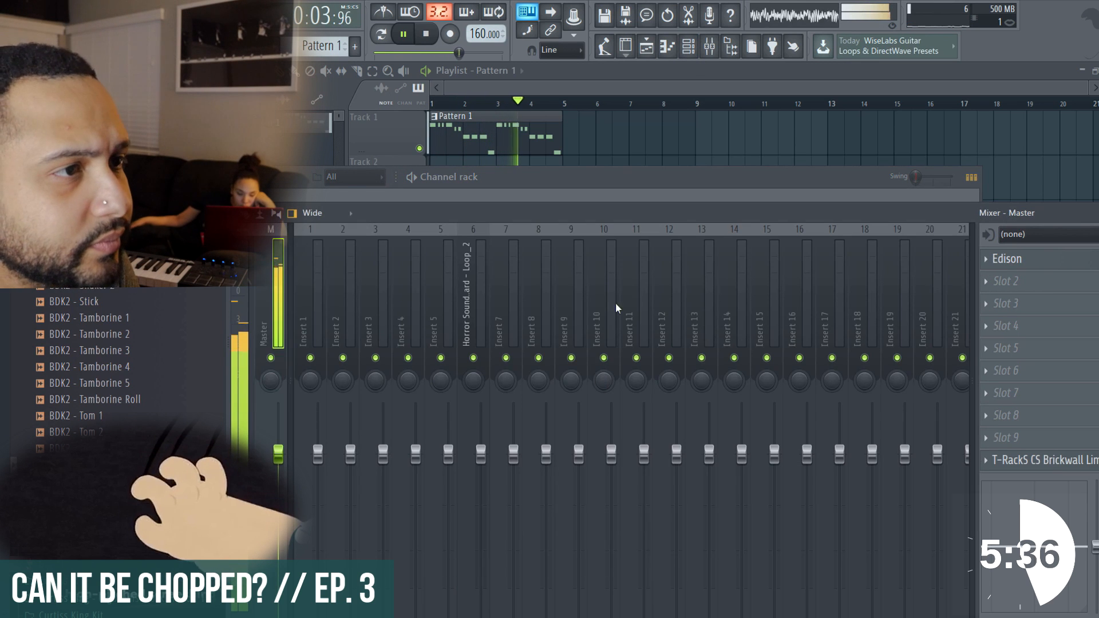
right_click(506, 226)
mouse_move(572, 345)
left_click(733, 339)
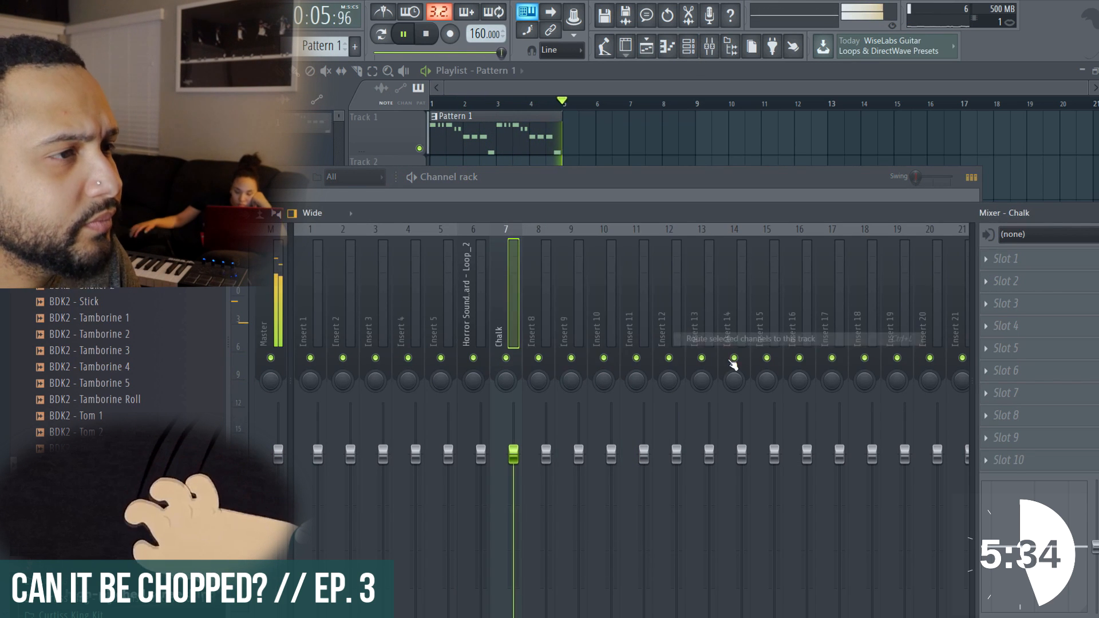
Load EZmix in the first effect slot of the Chalk mixer track.
left_click(1007, 259)
mouse_move(972, 277)
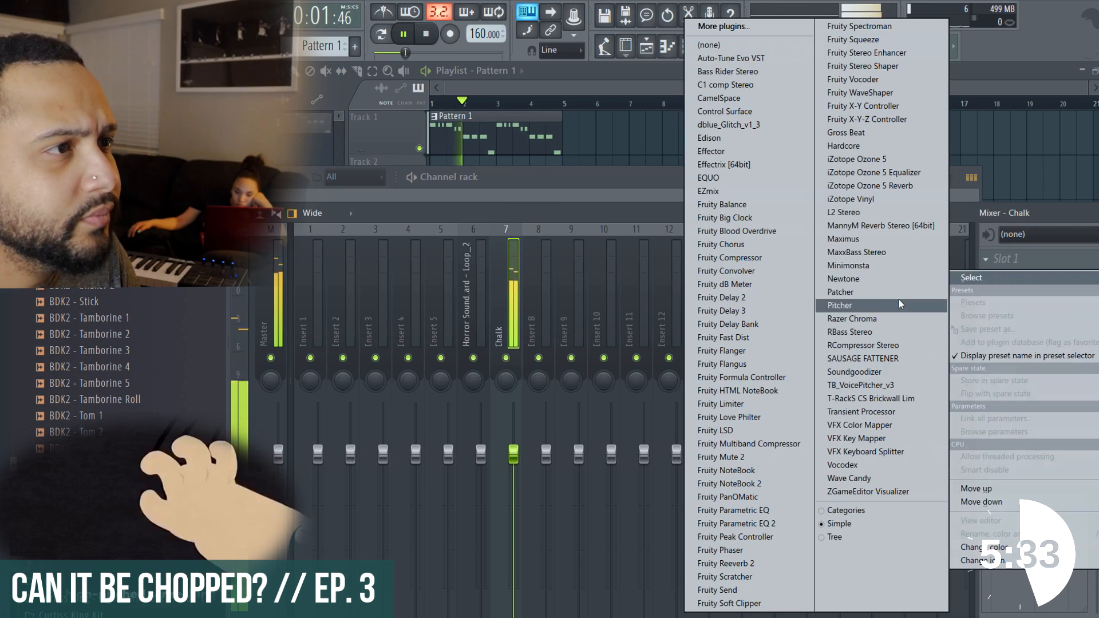
left_click(784, 191)
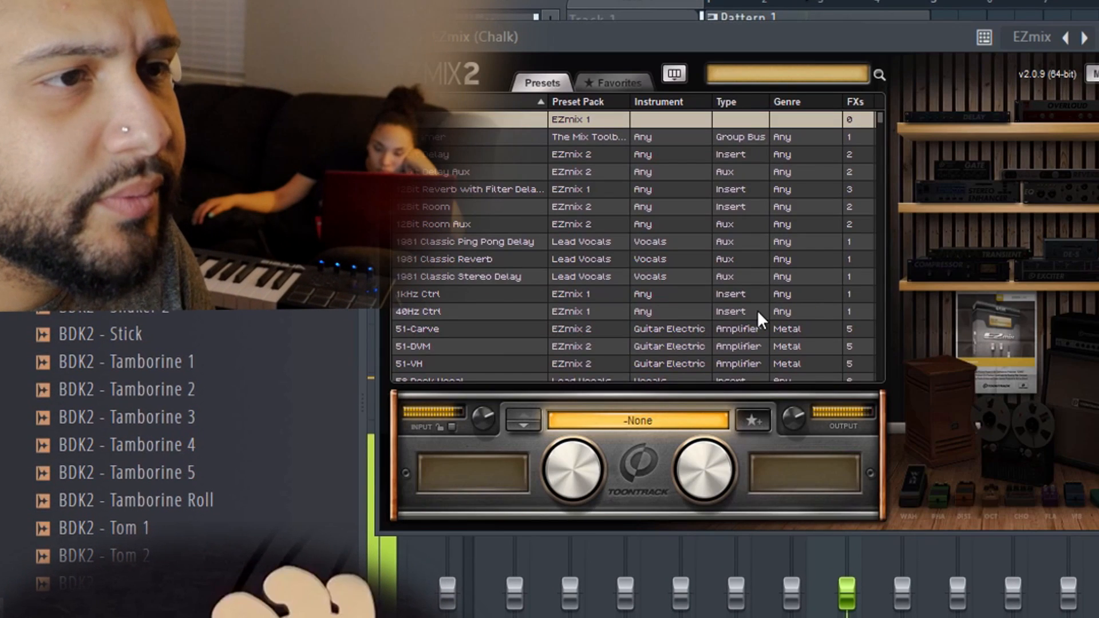
Try EZmix presets such as 80s Bass with Tape Slap Aux, Aggro Bass and Ambient Booth on the Chalk track during playback.
left_click(660, 293)
scroll(660, 291, "down", 5)
left_click(663, 293)
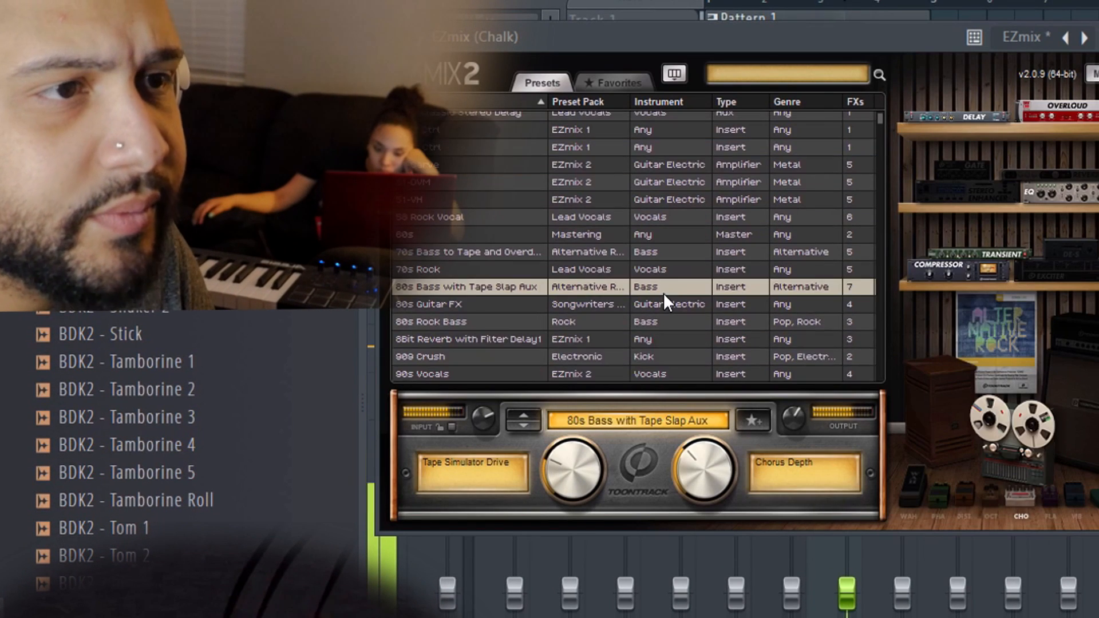
scroll(662, 296, "down", 7)
left_click(662, 296)
left_click(668, 324)
scroll(668, 325, "down", 1)
scroll(669, 325, "down", 2)
left_click(668, 322)
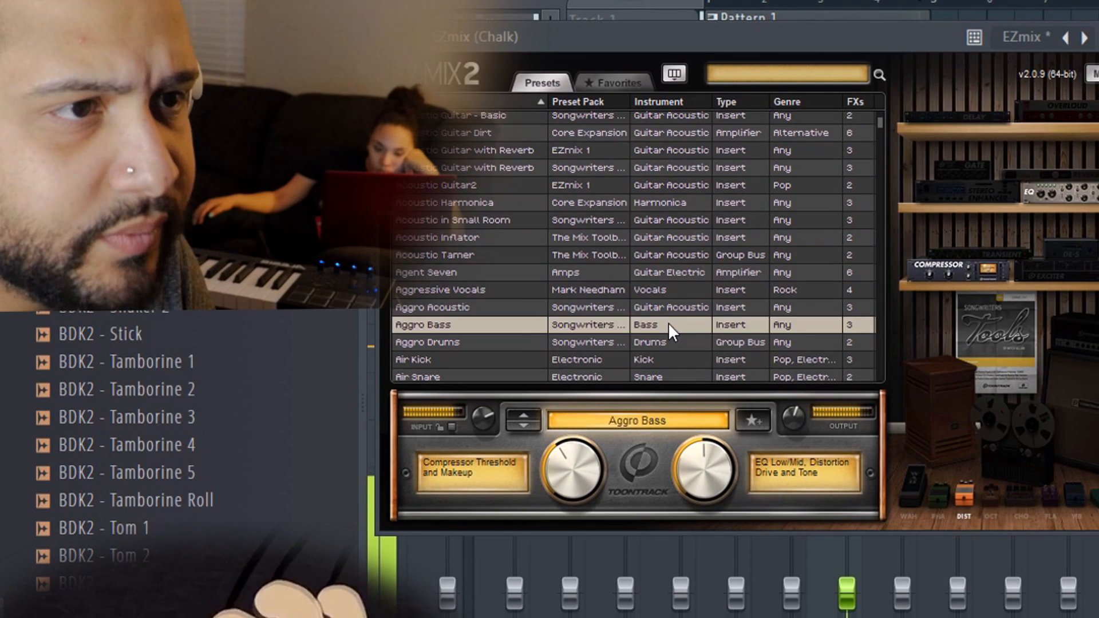
scroll(663, 309, "down", 3)
left_click(654, 283)
left_click(667, 318)
scroll(668, 319, "down", 3)
left_click(654, 283)
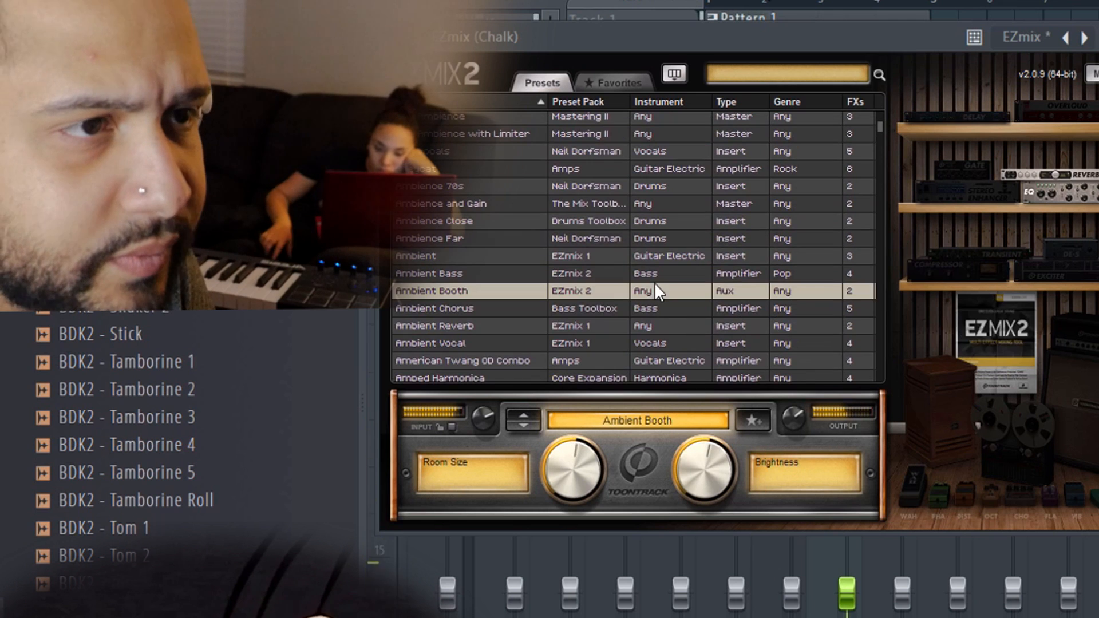
Try further EZmix presets on the Chalk track, including Analogue Feeling and Bass - Basic.
left_click(661, 320)
scroll(660, 320, "down", 2)
scroll(660, 320, "down", 1)
left_click(652, 278)
left_click(649, 314)
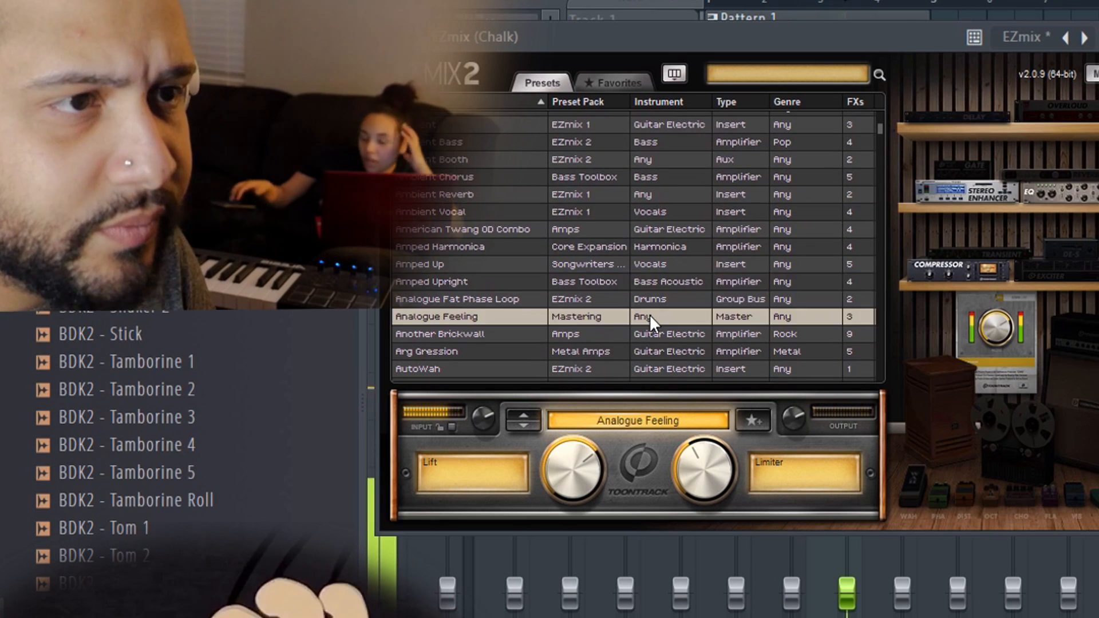
scroll(648, 291, "down", 2)
left_click(646, 284)
scroll(645, 286, "down", 3)
left_click(645, 279)
left_click(647, 314)
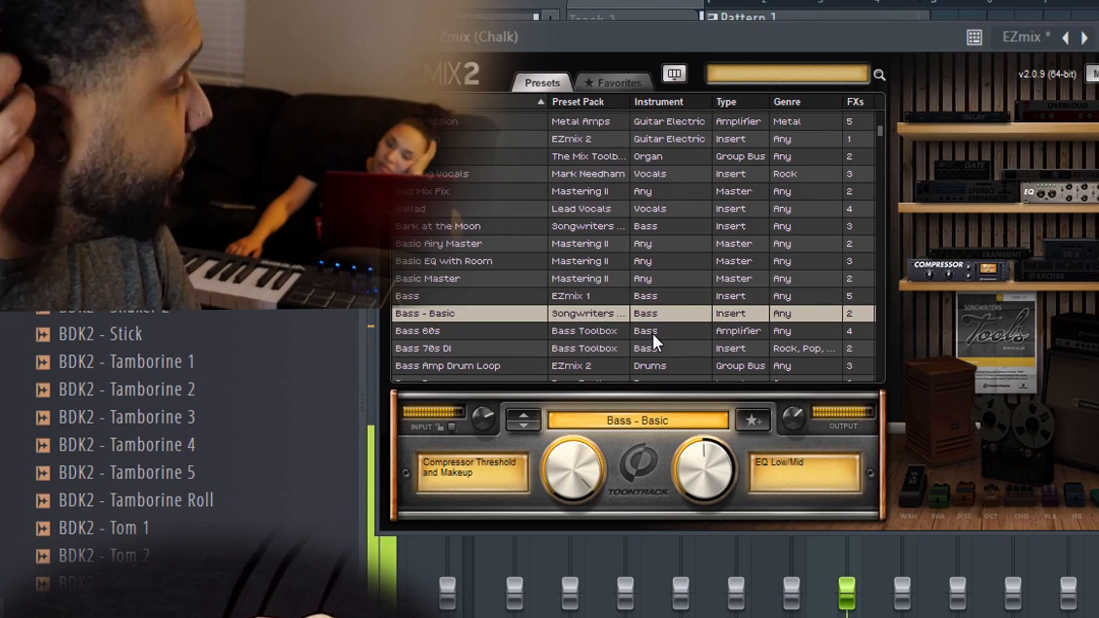
Try the Bass 70s DI, Bass in the Face and Big Rich presets on the Chalk track.
left_click(653, 345)
scroll(650, 318, "down", 3)
scroll(649, 317, "down", 3)
left_click(643, 313)
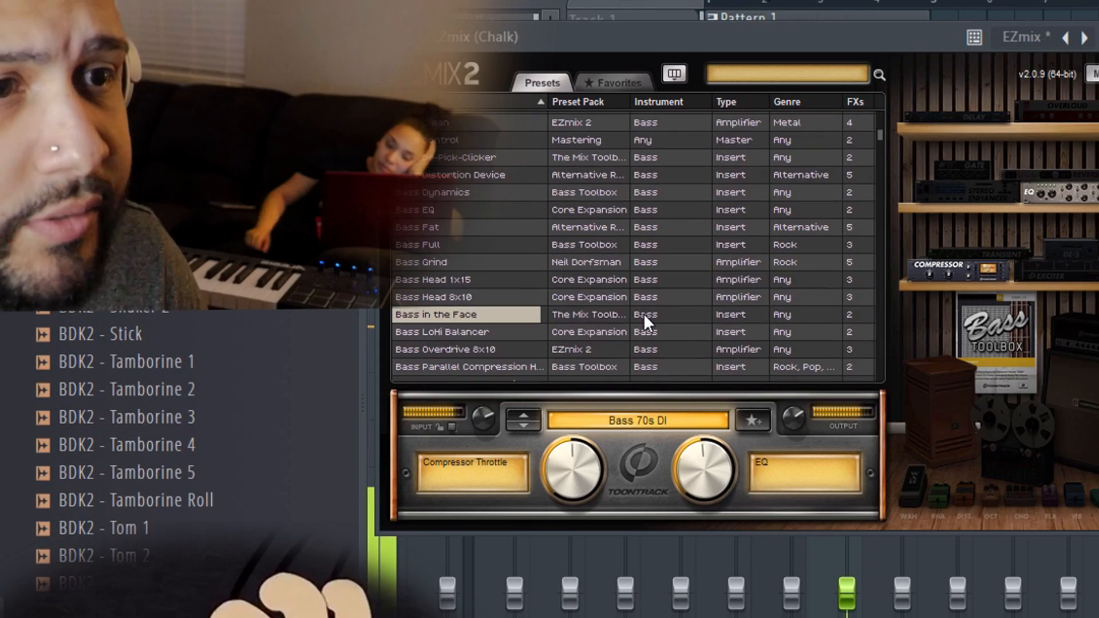
scroll(642, 312, "down", 3)
left_click(640, 308)
scroll(640, 307, "down", 3)
left_click(639, 308)
scroll(639, 309, "down", 1)
scroll(638, 306, "down", 3)
left_click(637, 307)
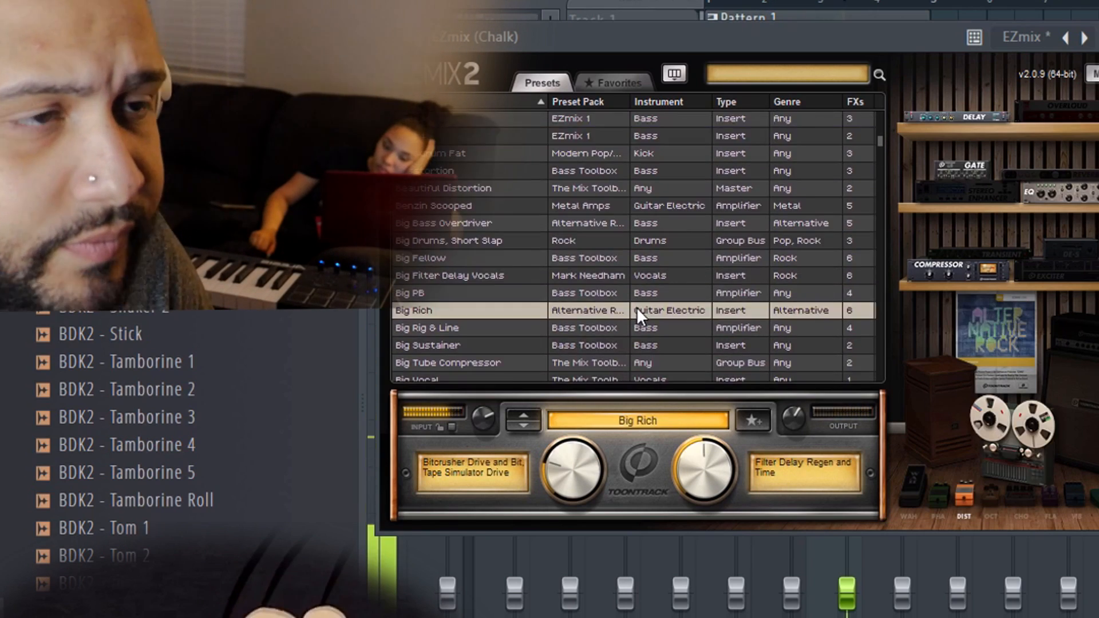
Try the bright reverb presets on the Chalk track, including Bright Long Verb and Bright Reverb.
scroll(637, 306, "down", 3)
left_click(636, 308)
scroll(637, 307, "down", 3)
left_click(636, 308)
scroll(619, 263, "down", 3)
scroll(619, 264, "up", 2)
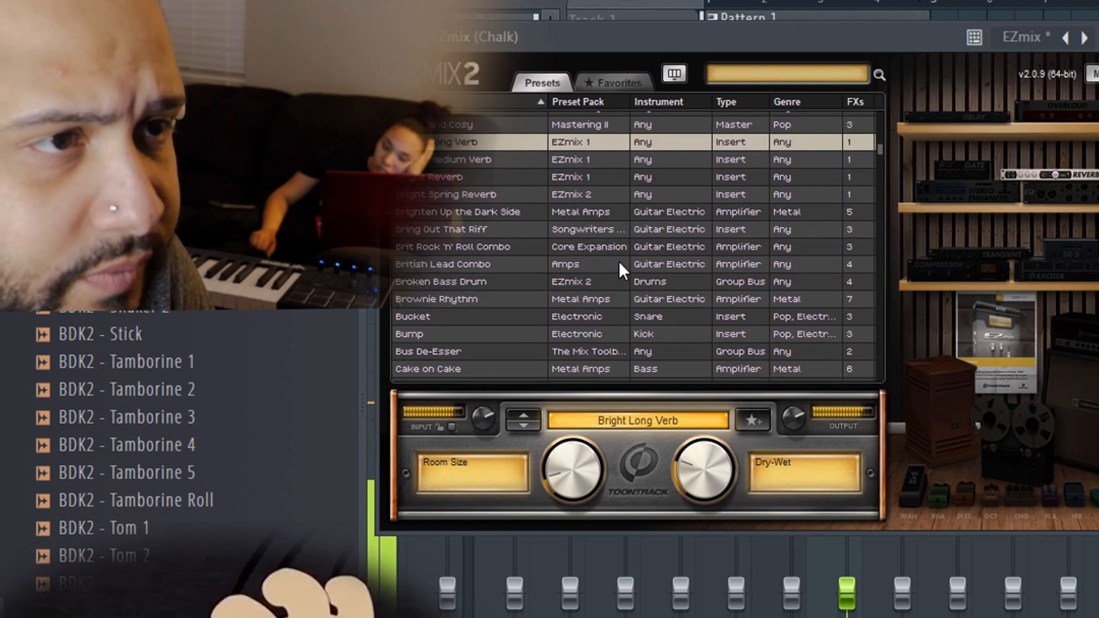
left_click(577, 159)
left_click(586, 177)
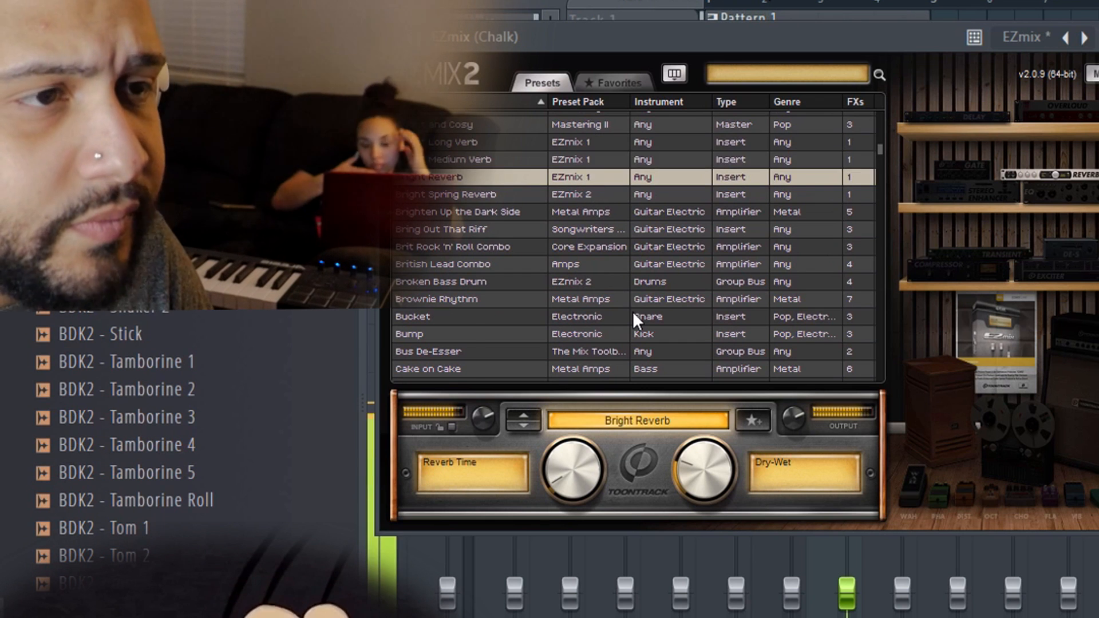
Try the Clean Picking Guitar and Clubhouse Silver presets among others on the Chalk track.
scroll(633, 311, "down", 5)
left_click(633, 312)
scroll(633, 312, "down", 3)
left_click(627, 303)
scroll(627, 304, "down", 3)
left_click(628, 303)
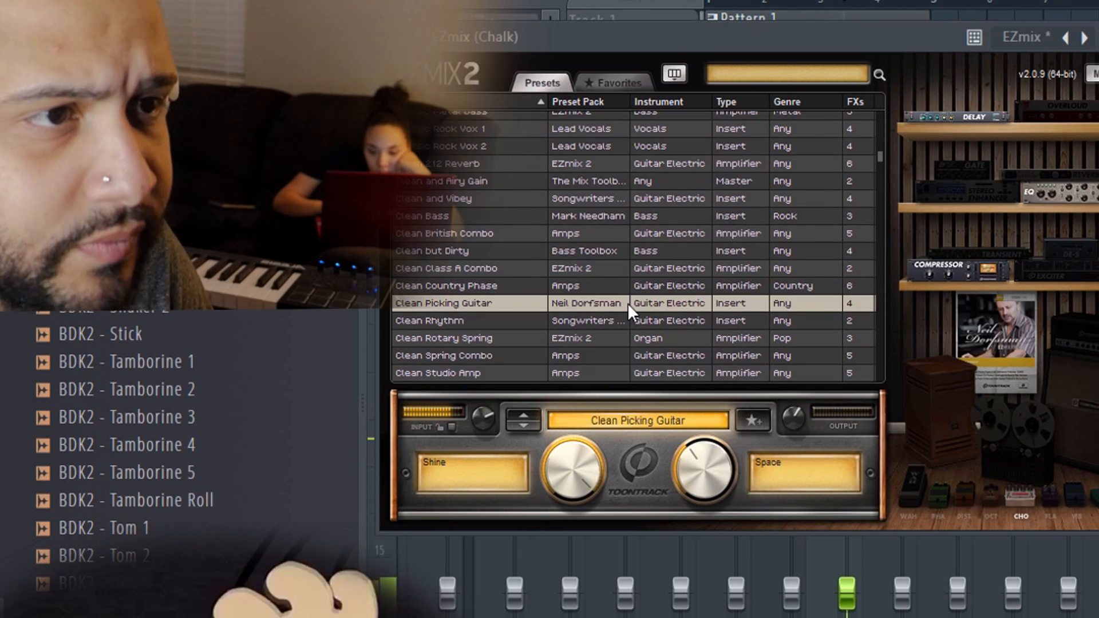
scroll(627, 304, "down", 3)
left_click(627, 304)
scroll(627, 304, "down", 3)
left_click(621, 160)
left_click(620, 275)
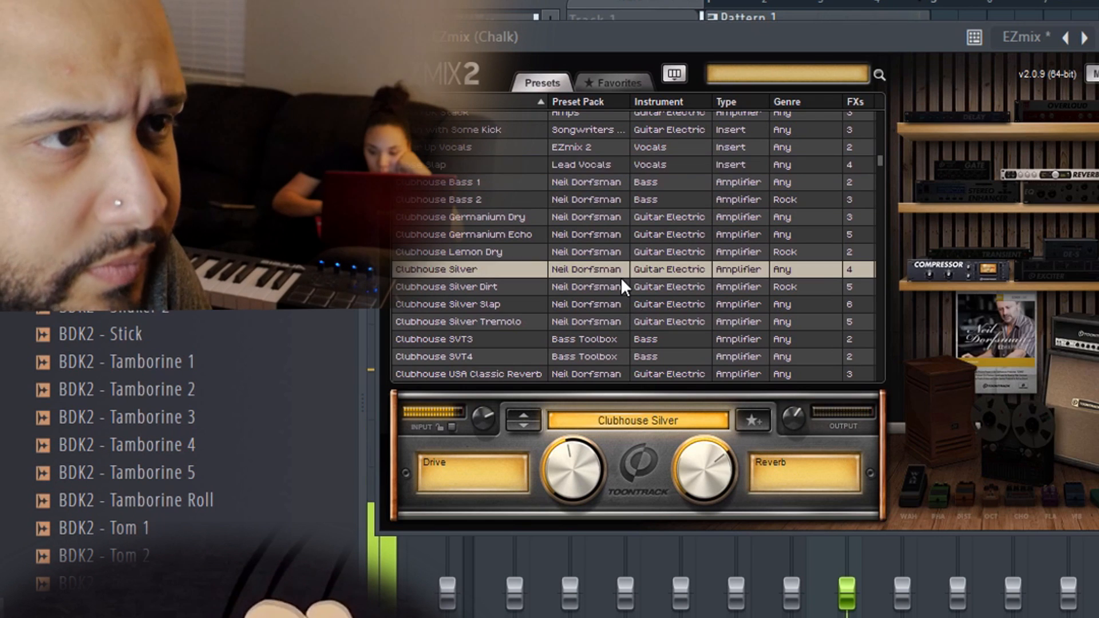
Try the Creative Filter and Creative Filter Frequency Sweep presets on the Chalk track.
scroll(622, 278, "down", 6)
left_click(630, 304)
scroll(630, 304, "down", 7)
left_click(630, 301)
left_click(646, 251)
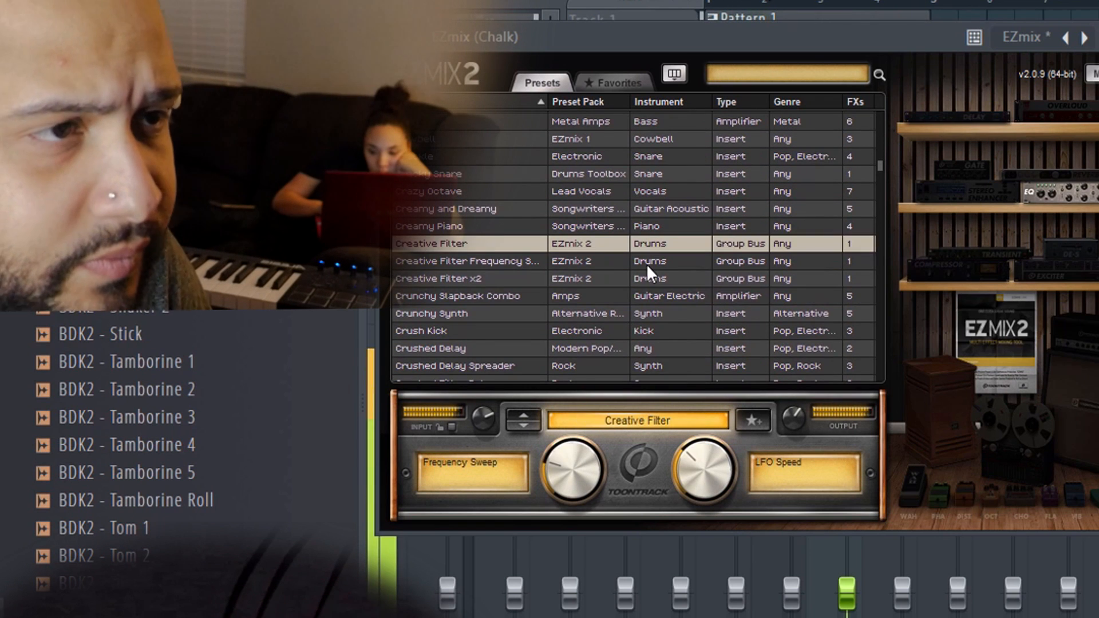
left_click(645, 266)
scroll(644, 267, "down", 2)
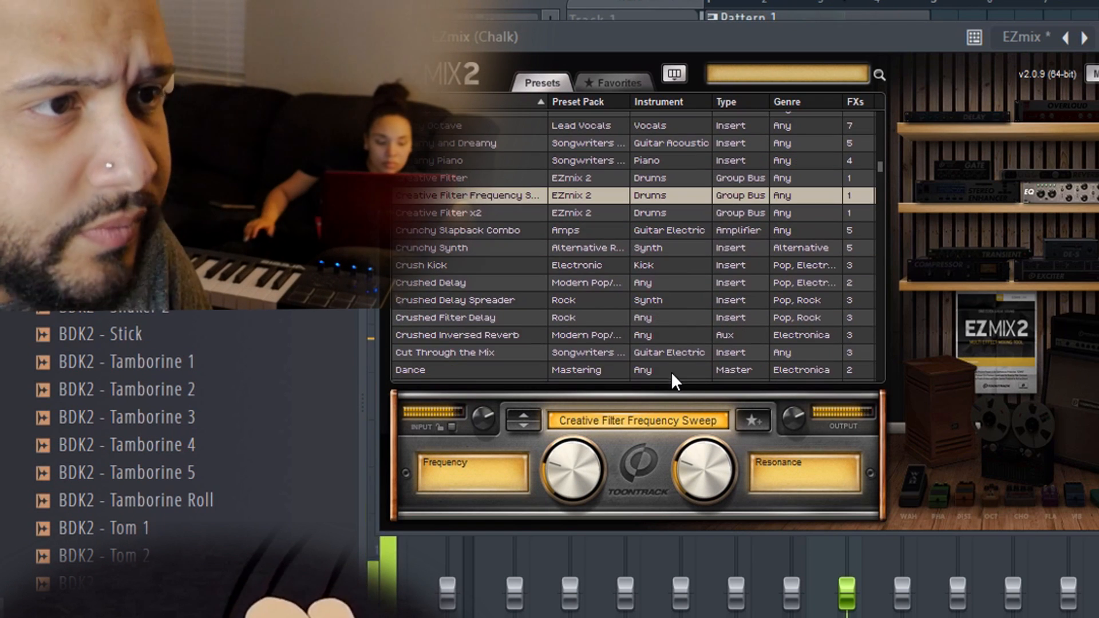
left_click(664, 351)
Compare Dark Spring Reverb with delay presets such as Delay - Tape1 and Delay - 8th Note Filter on the Chalk track.
scroll(653, 326, "down", 4)
left_click(642, 307)
scroll(642, 304, "down", 5)
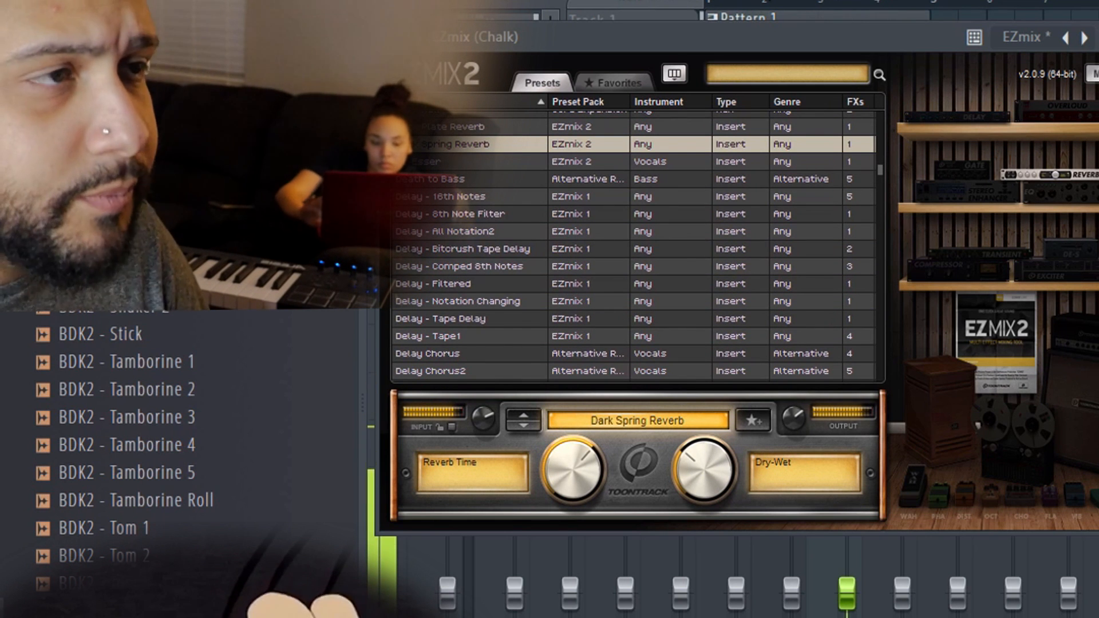
left_click(555, 338)
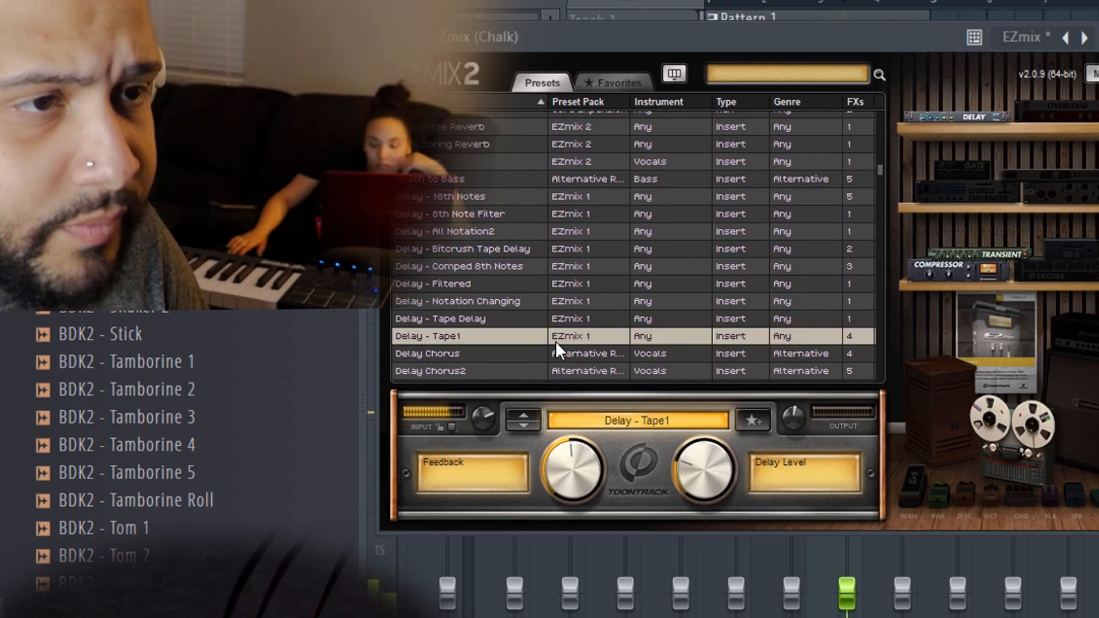
left_click(562, 317)
left_click(565, 300)
left_click(571, 210)
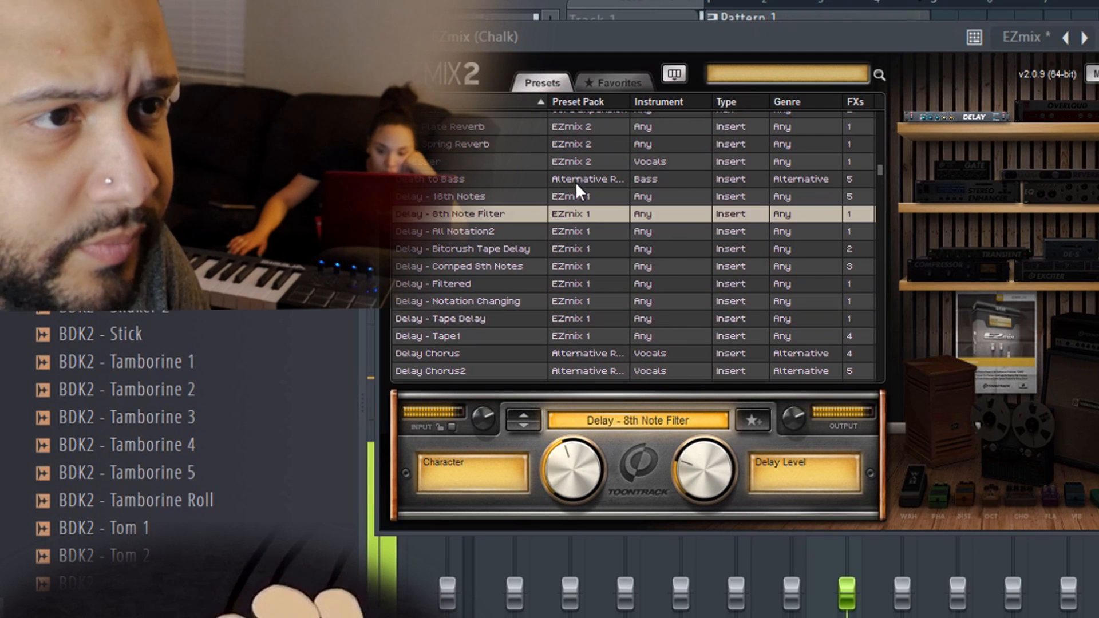
left_click(575, 181)
left_click(578, 163)
left_click(586, 144)
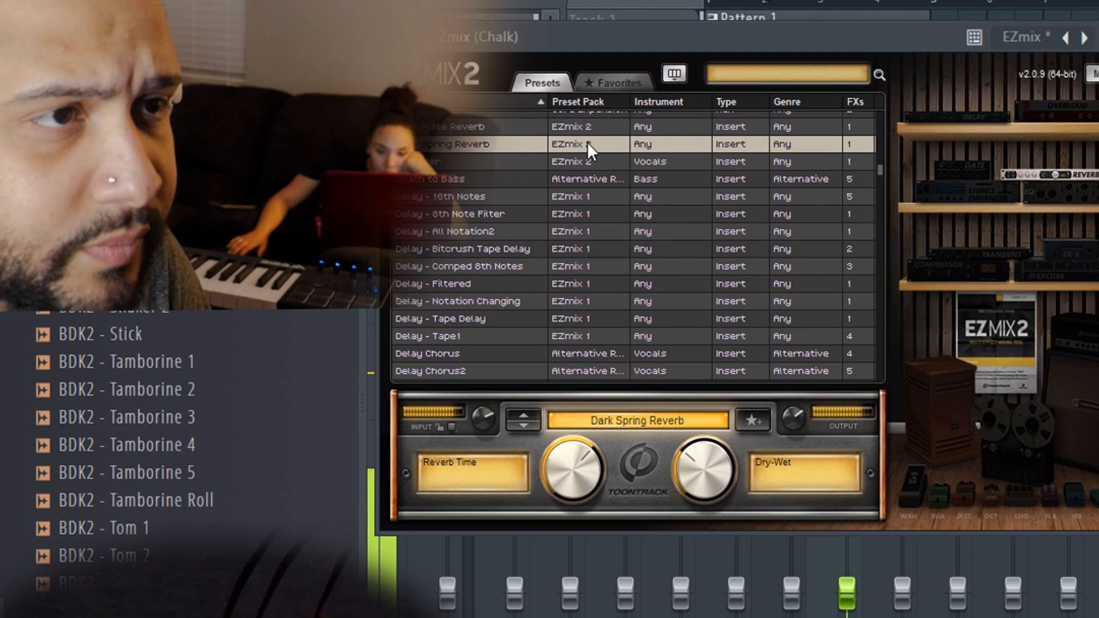
Load the Dark Plate Reverb preset in the Chalk track's EZmix, and close the plugin and the mixer.
left_click(780, 128)
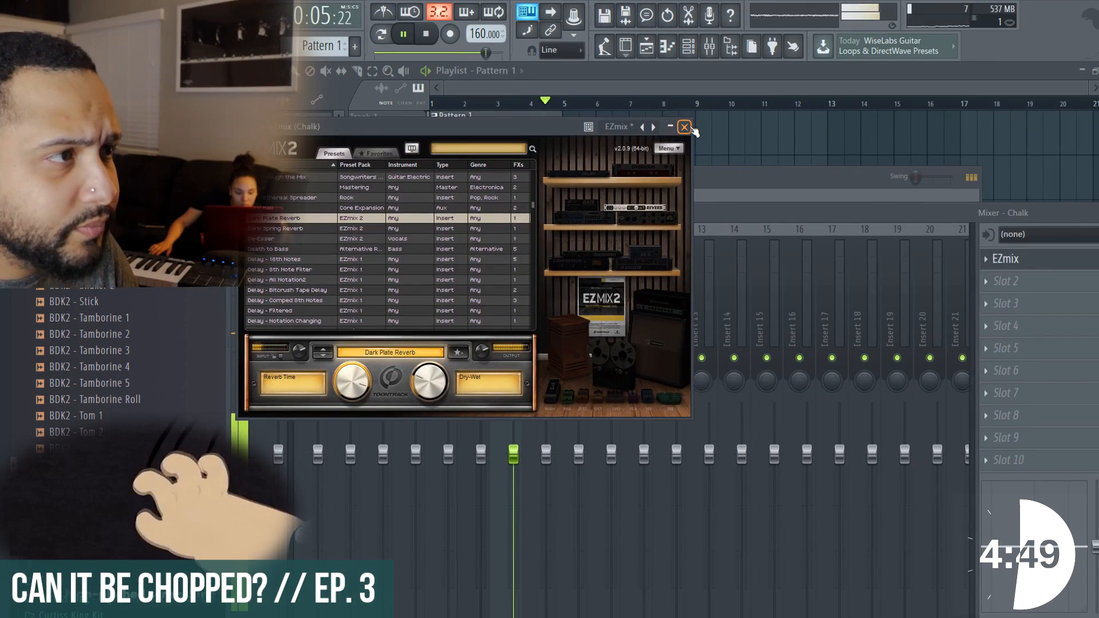
left_click(685, 127)
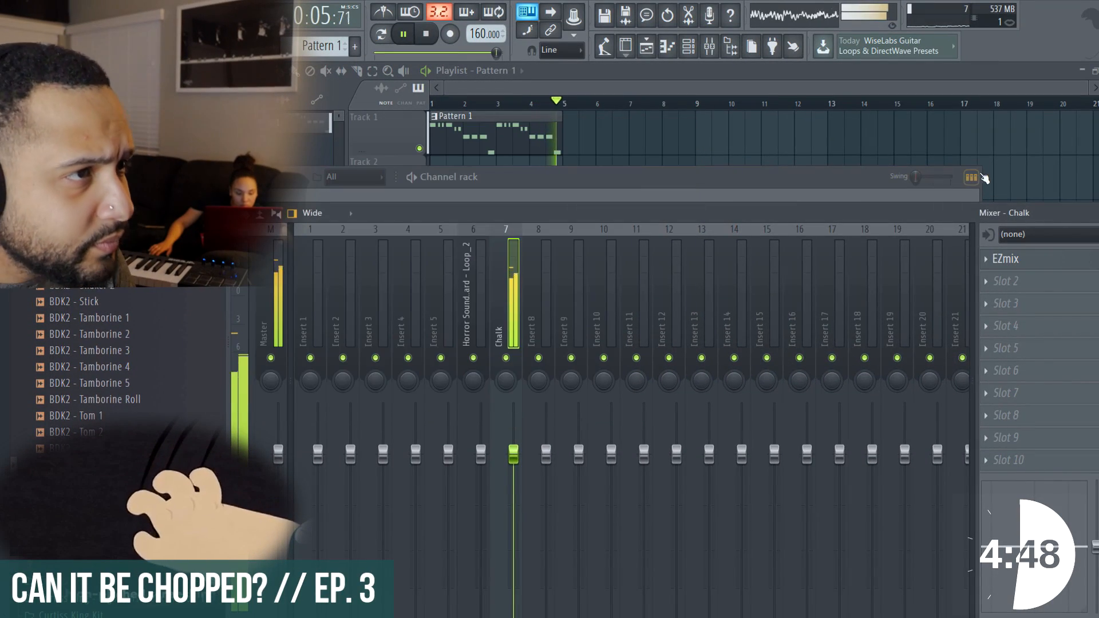
key("F9")
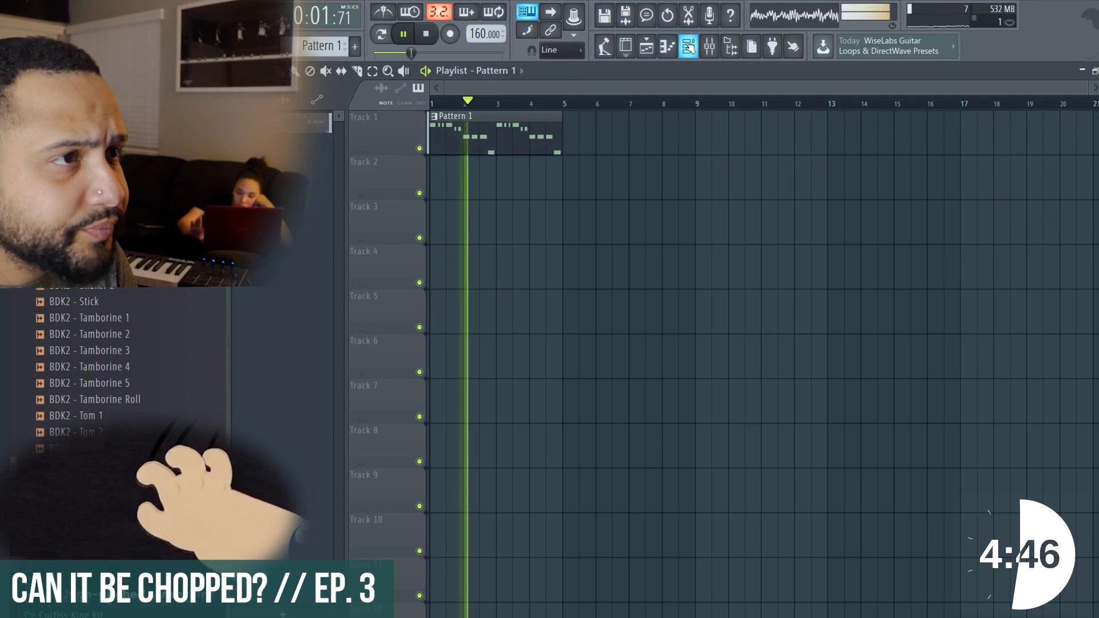
Show the channel rack and enable recording for Pattern 1.
left_click(670, 47)
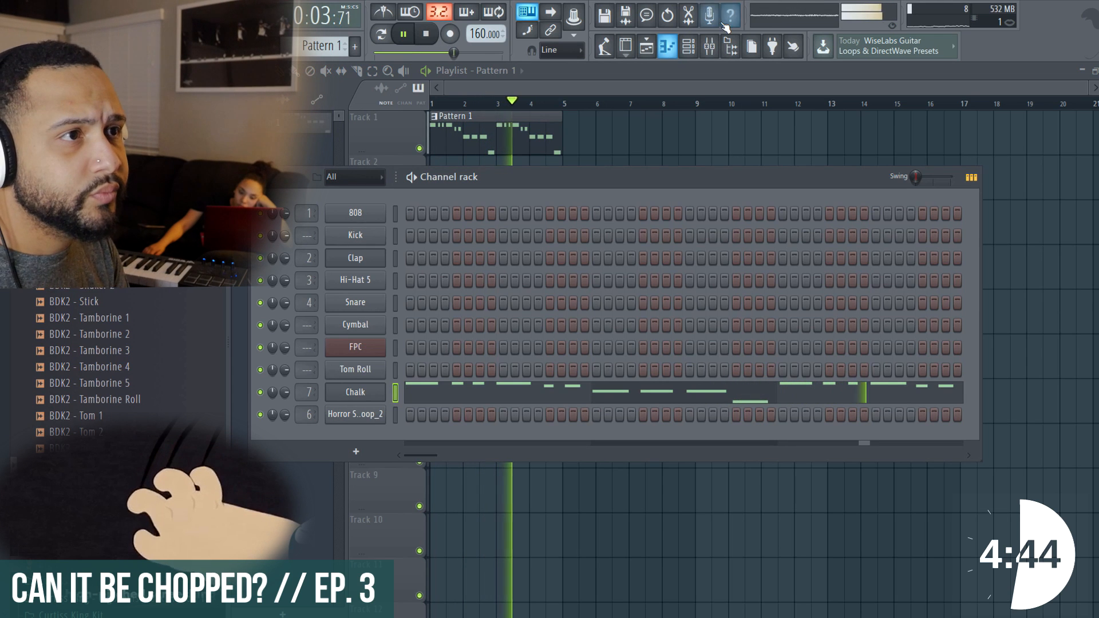
left_click(685, 49)
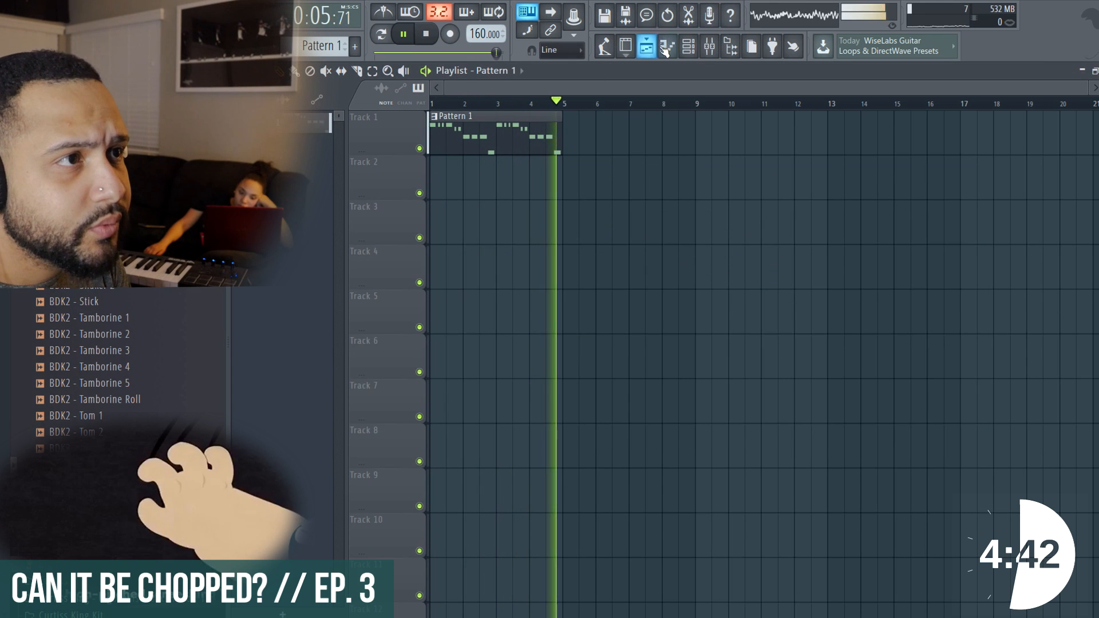
left_click(687, 48)
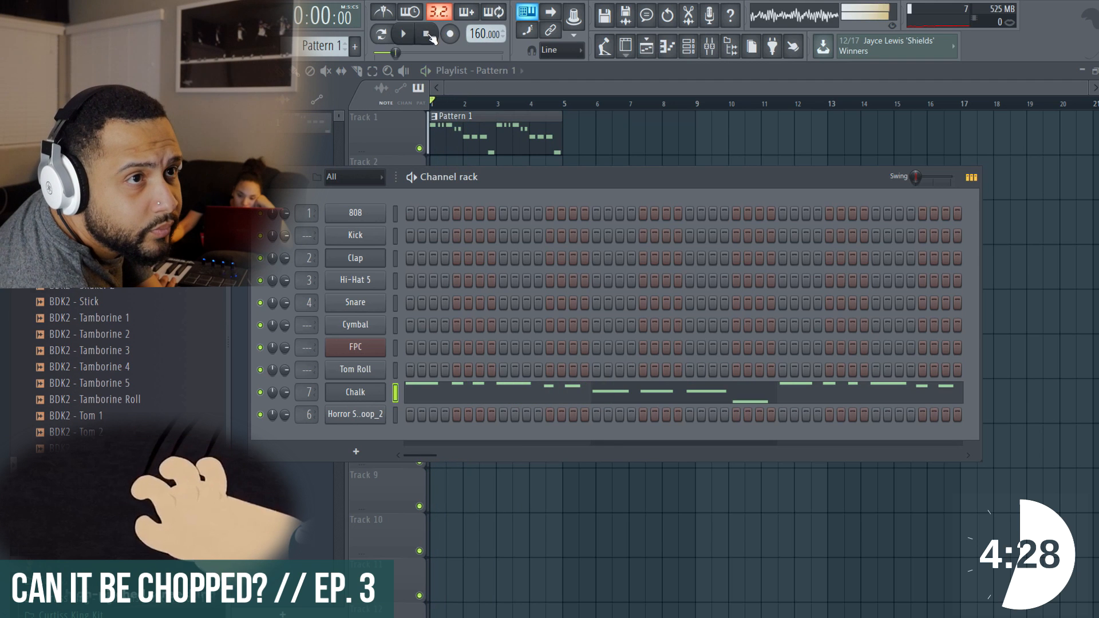
left_click(449, 36)
left_click(536, 430)
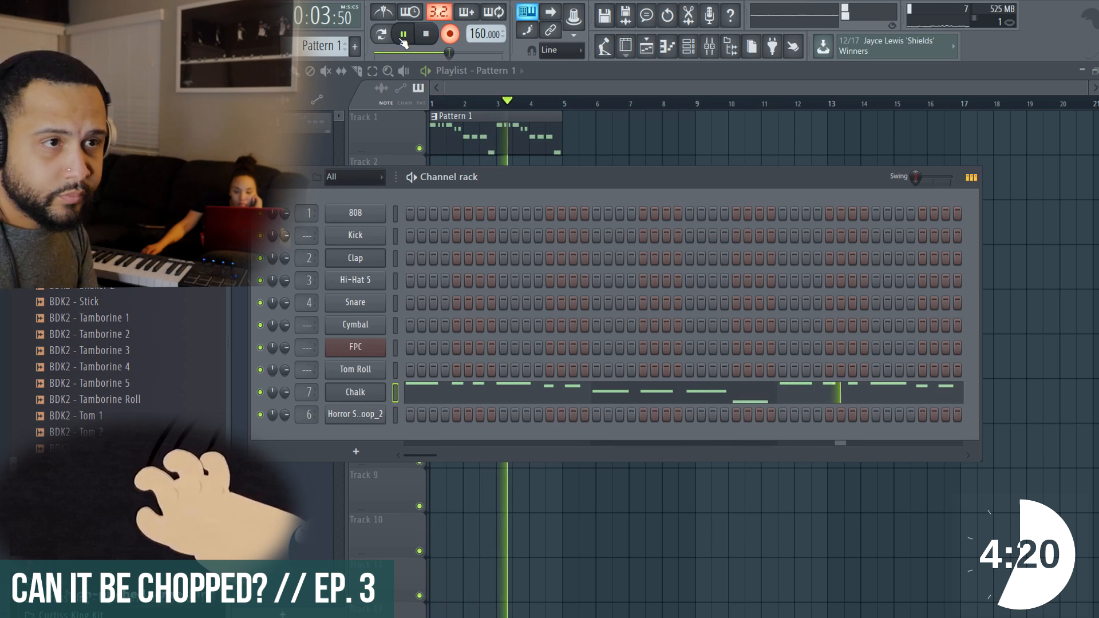
Clone the Chalk channel and record a second melody line on the clone in Pattern 1.
right_click(387, 402)
left_click(440, 507)
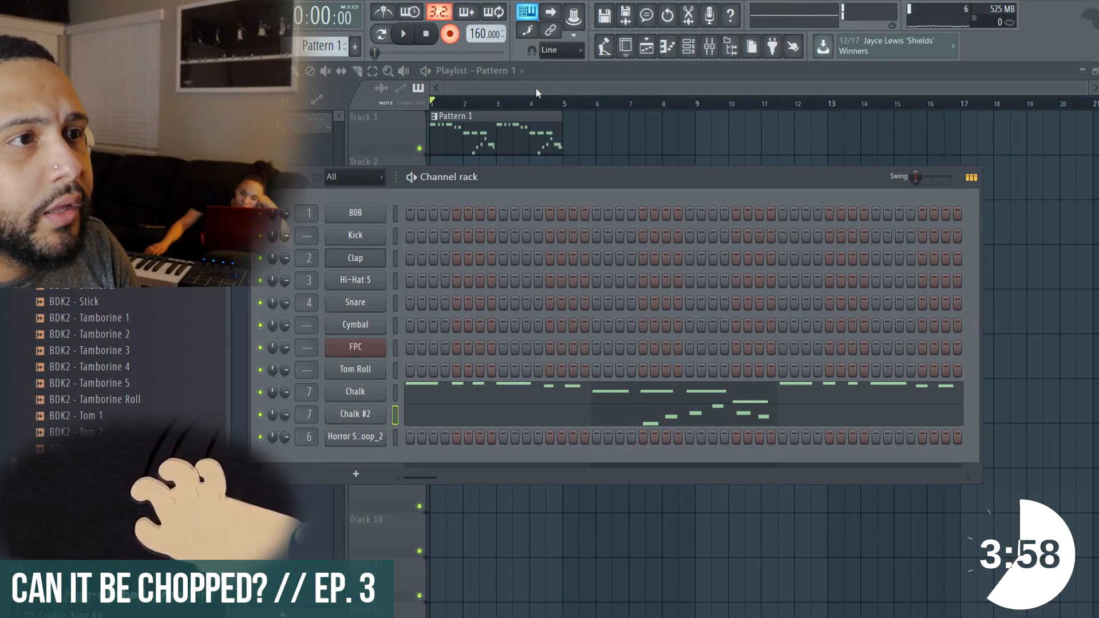
left_click(458, 85)
key("space")
key("space")
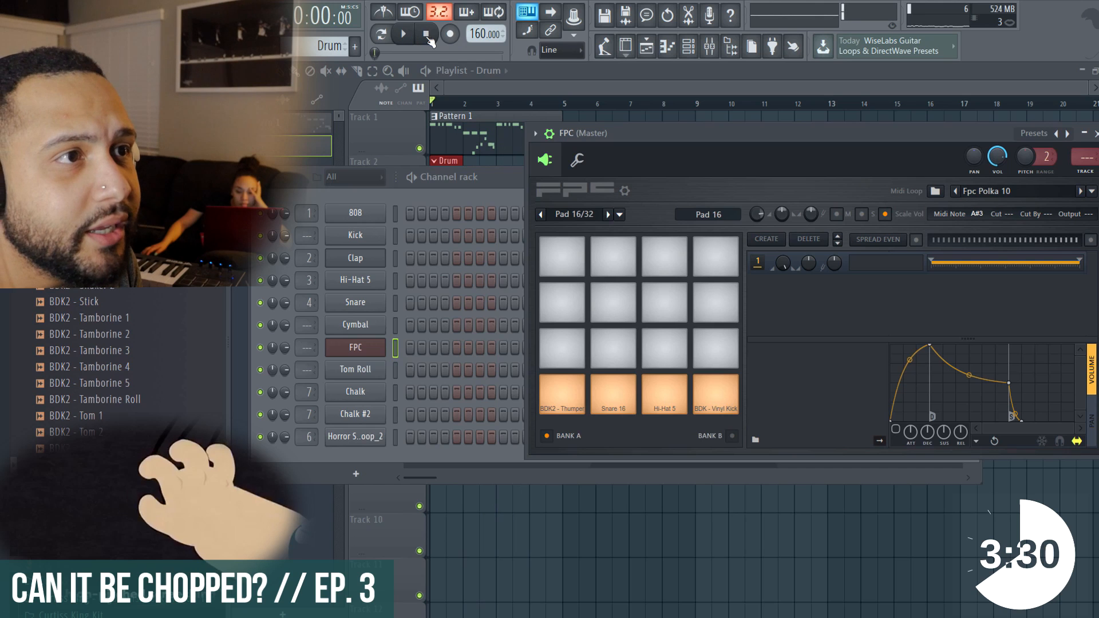
Record a kick and snare beat with FPC in the Drum pattern and open its notes in the piano roll.
left_click(449, 34)
left_click(550, 421)
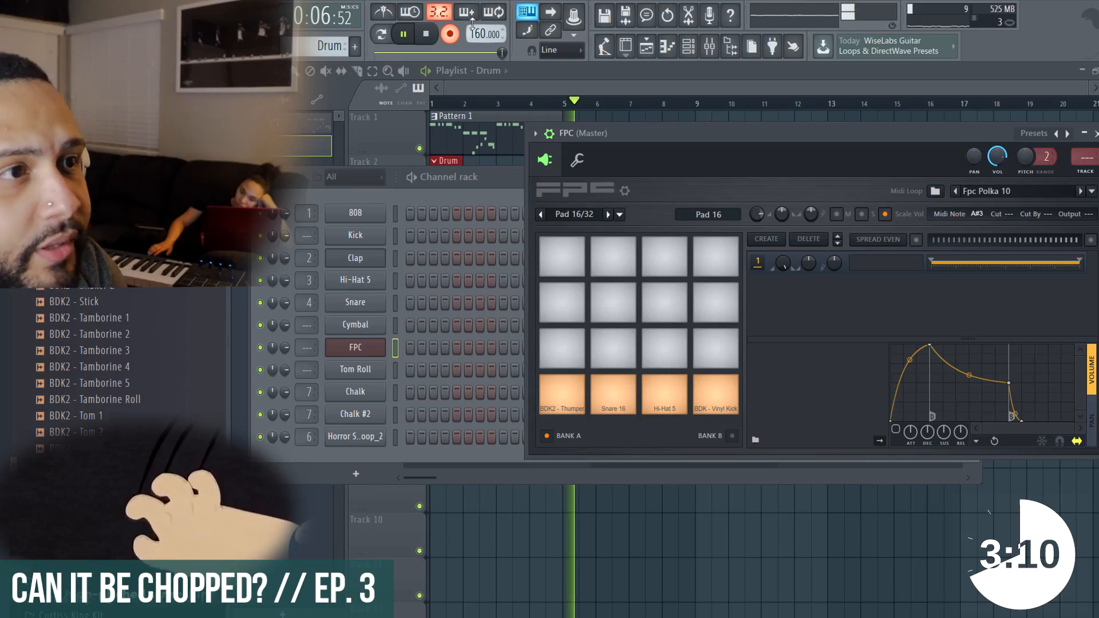
left_click(494, 176)
key("space")
double_click(488, 162)
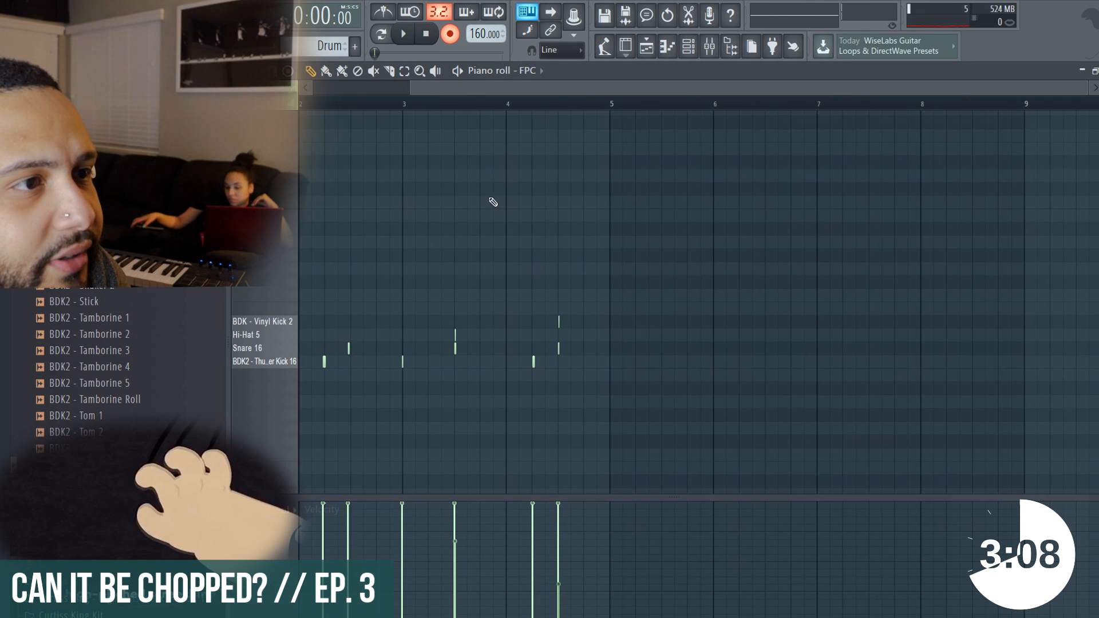
key("space")
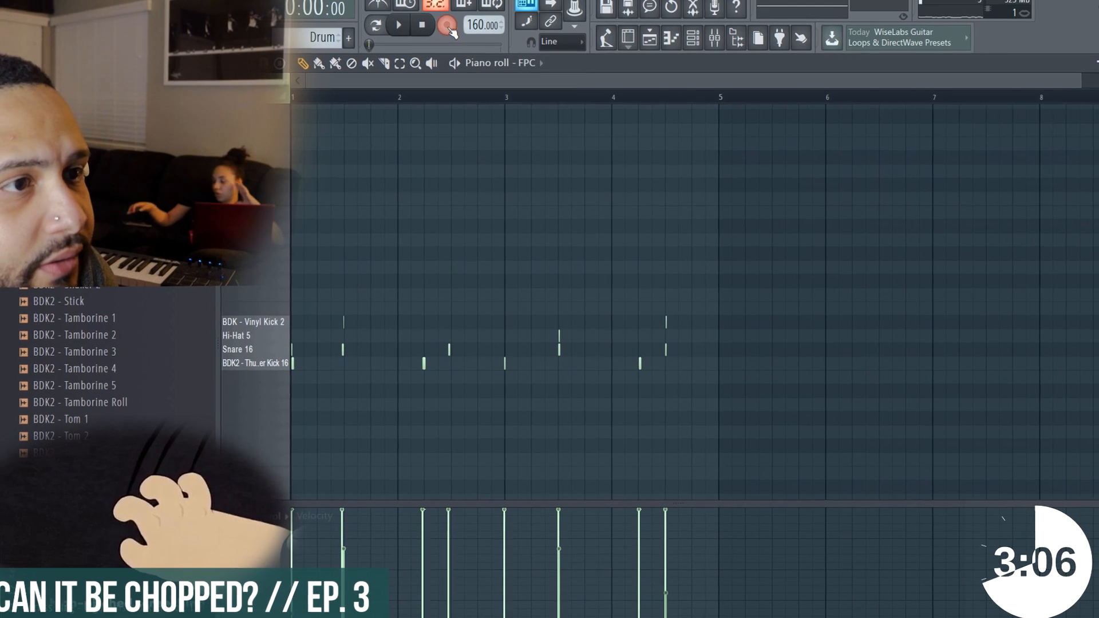
Delete the stray Hi-Hat 5 and BDK - Vinyl Kick 2 notes from the FPC drum part.
right_click(297, 325)
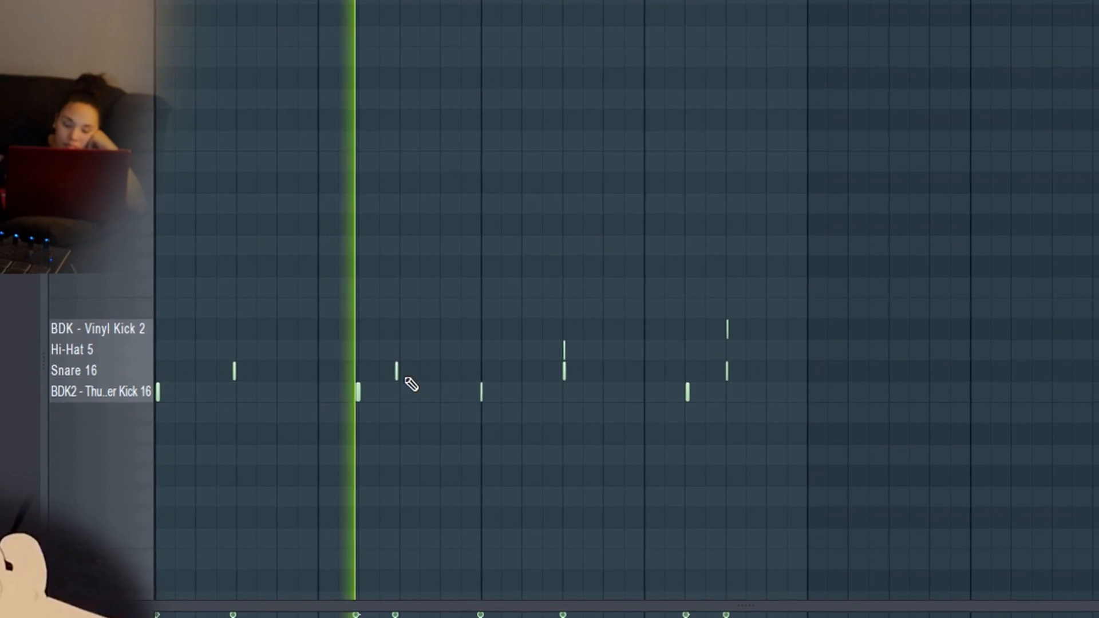
right_click(564, 349)
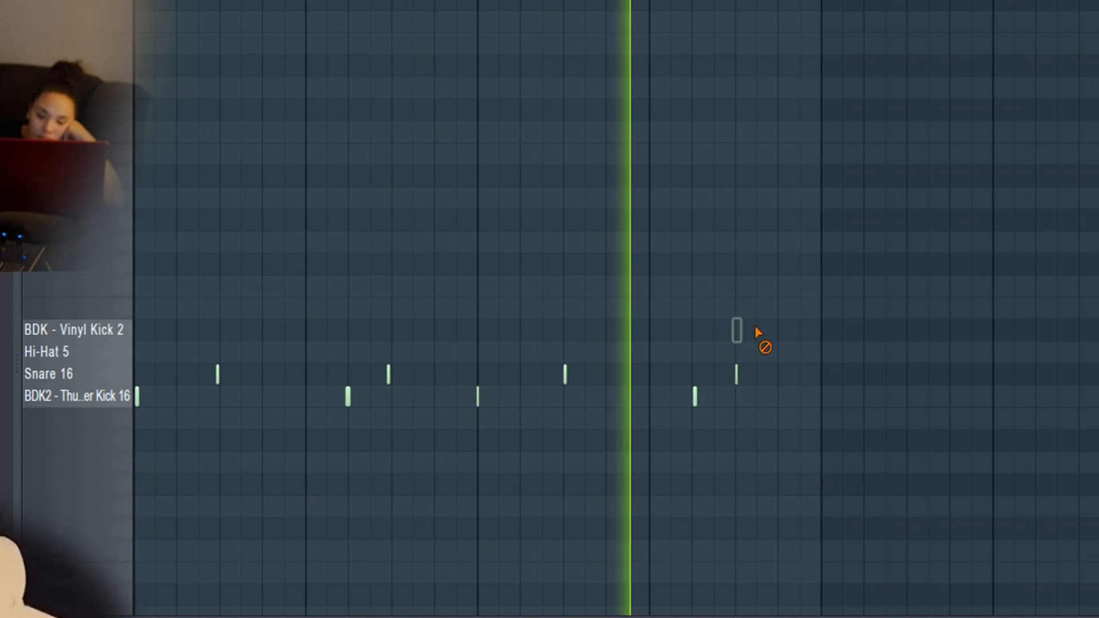
right_click(736, 330)
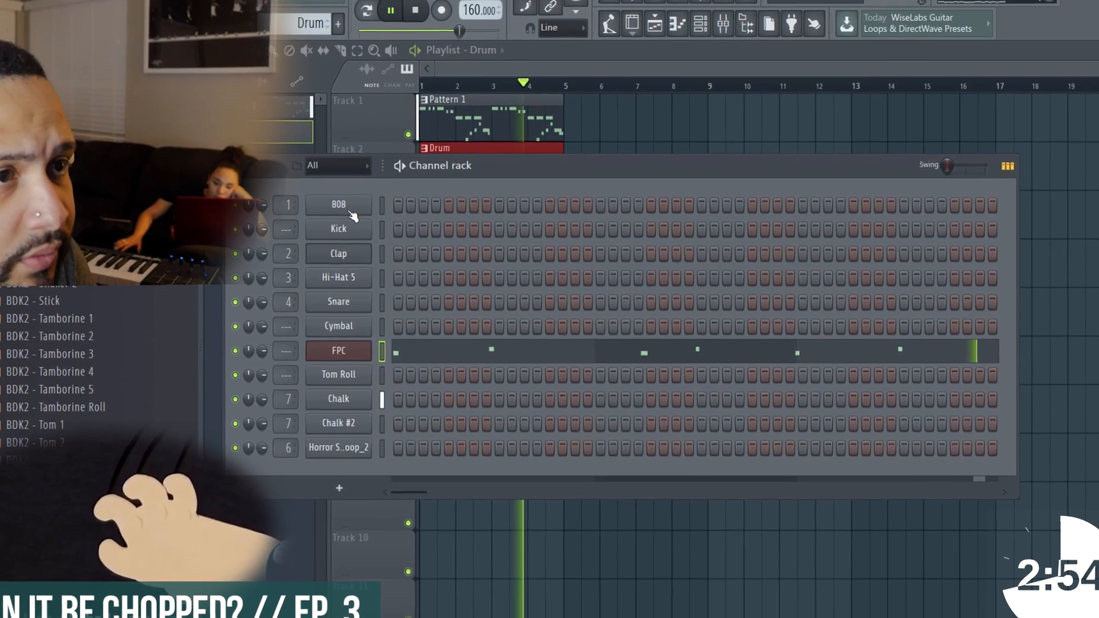
Set the 808 channel to cut itself and enable its volume envelope with minimum attack, decay, sustain and release.
left_click(333, 204)
left_click(332, 203)
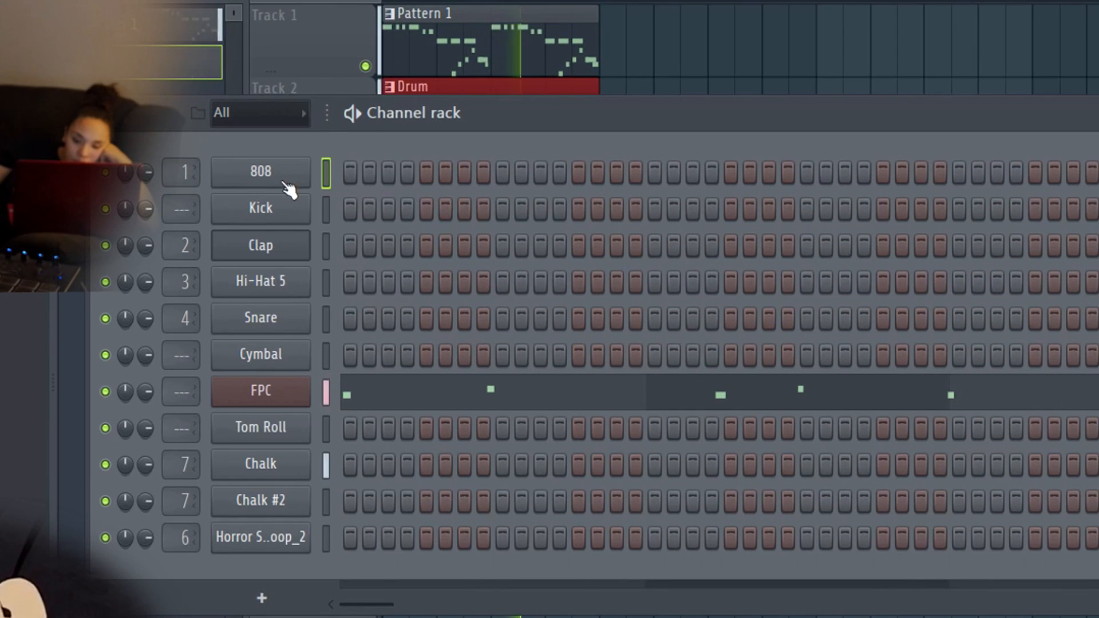
right_click(288, 188)
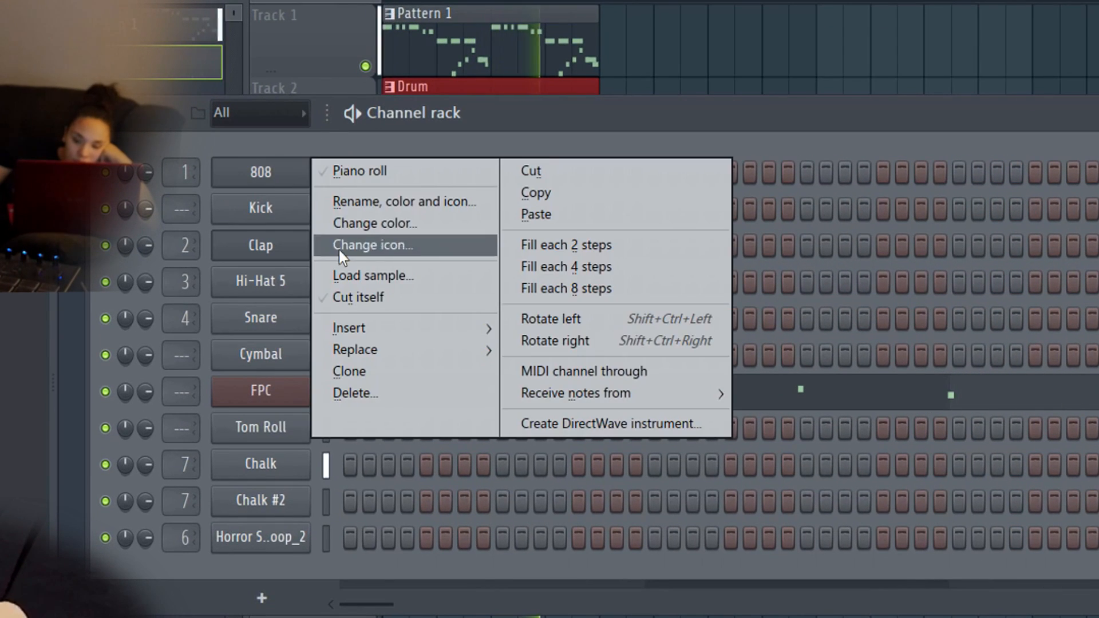
left_click(284, 184)
left_click(284, 184)
left_click(328, 296)
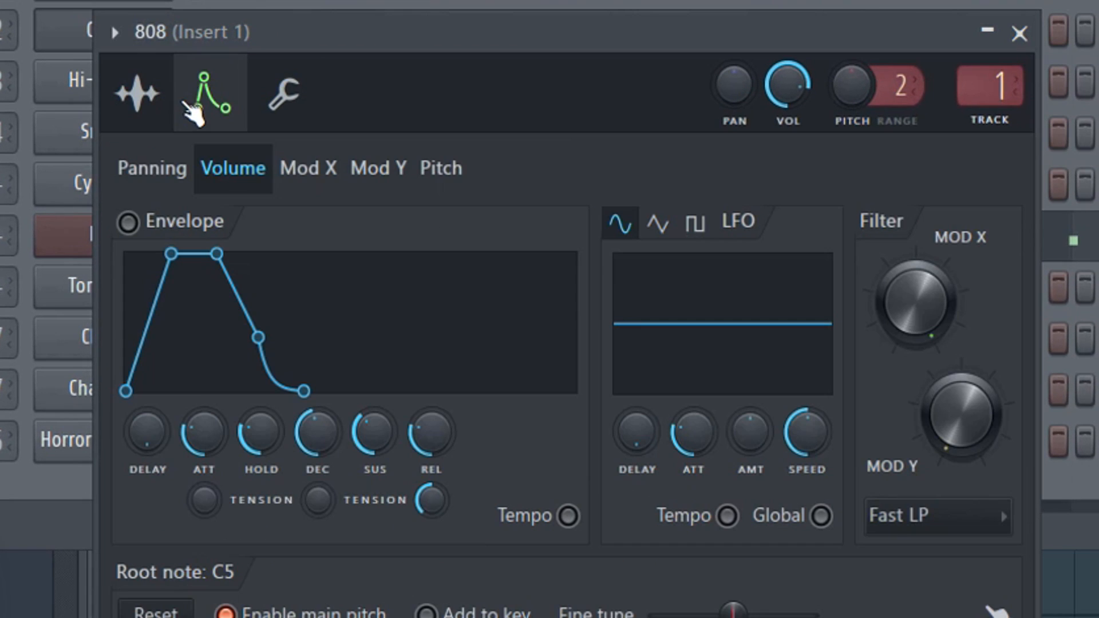
left_click_drag(206, 436, 206, 492)
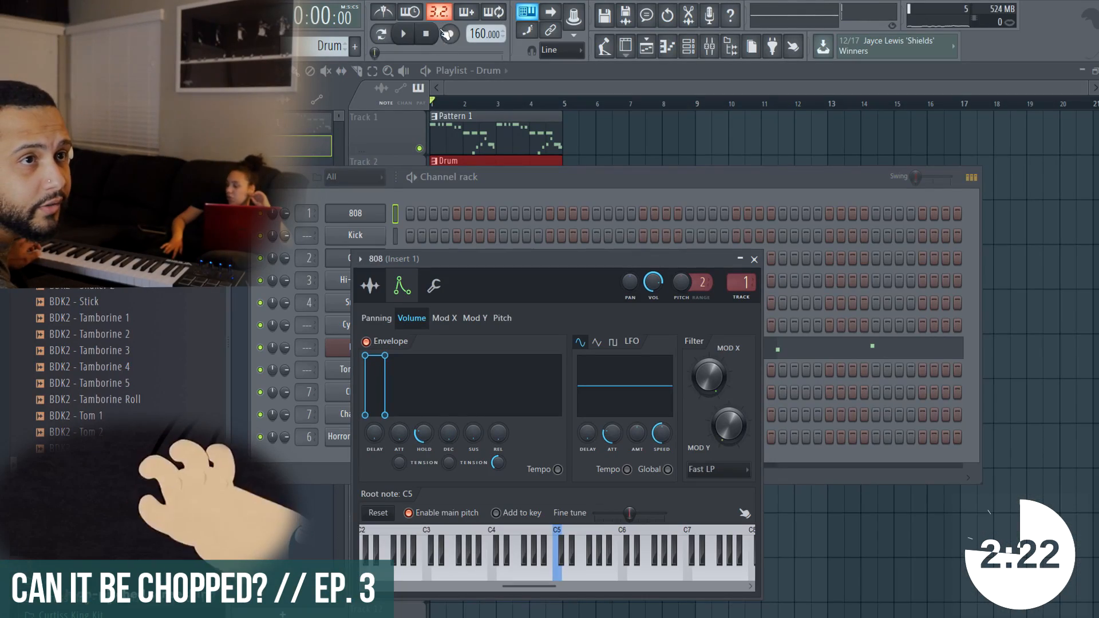
Record an 808 bassline into the Drum pattern using the Everything option and open its notes in the piano roll.
left_click(450, 34)
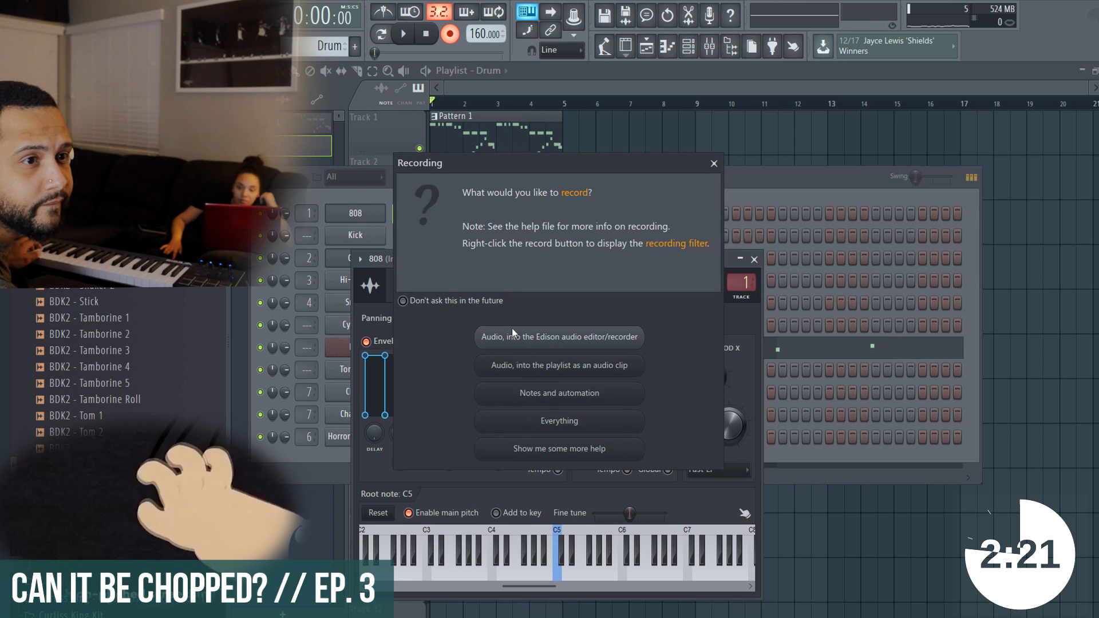
left_click(520, 428)
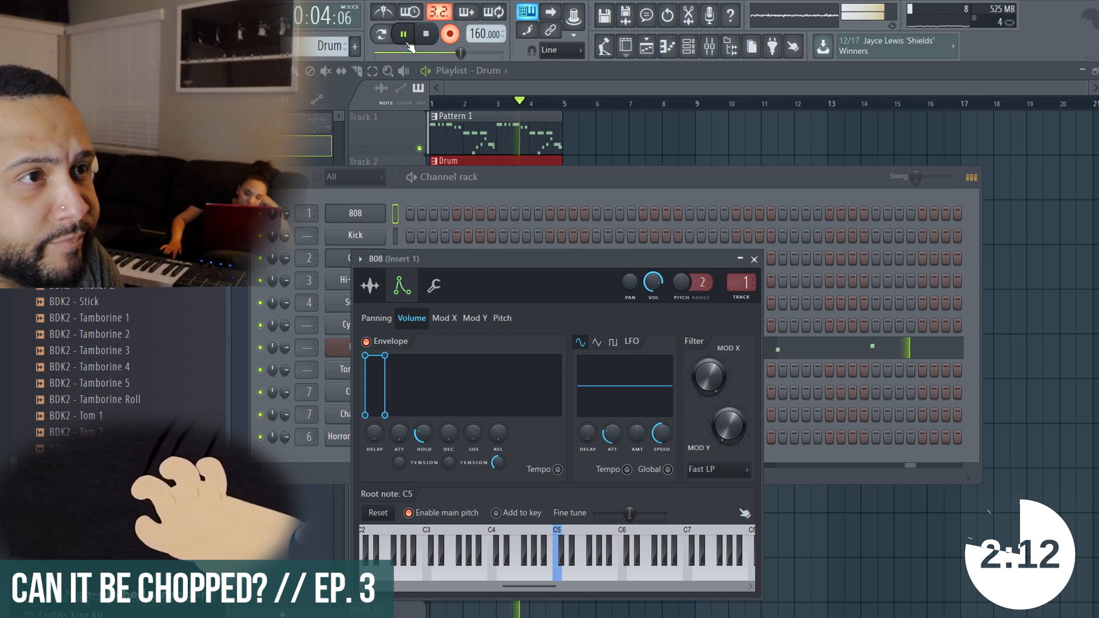
left_click(451, 35)
left_click(542, 205)
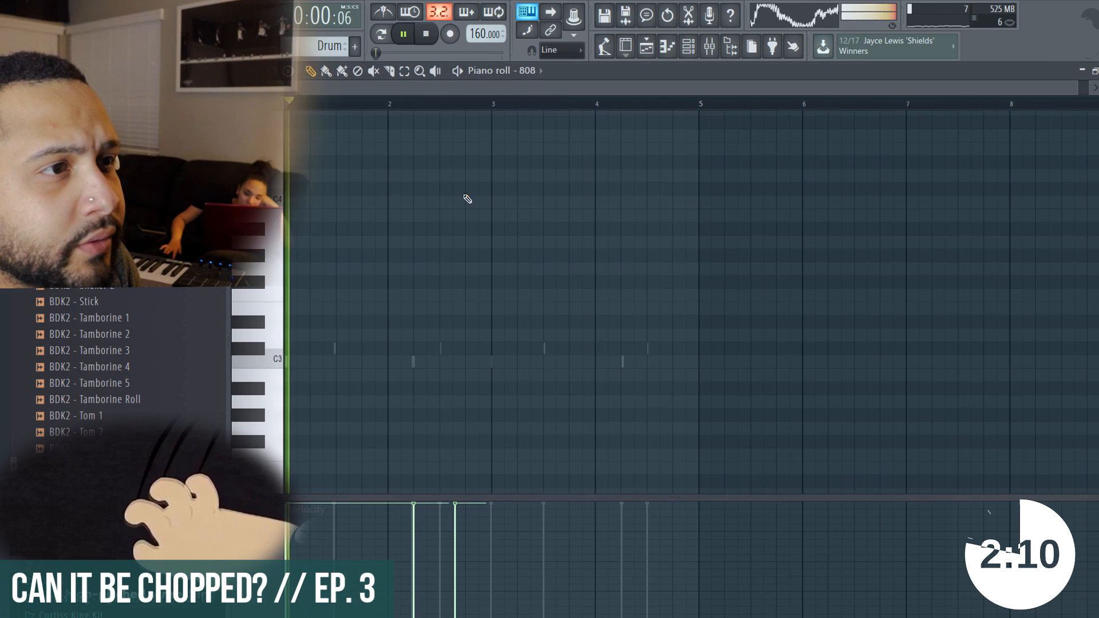
scroll(466, 367, "up", 10)
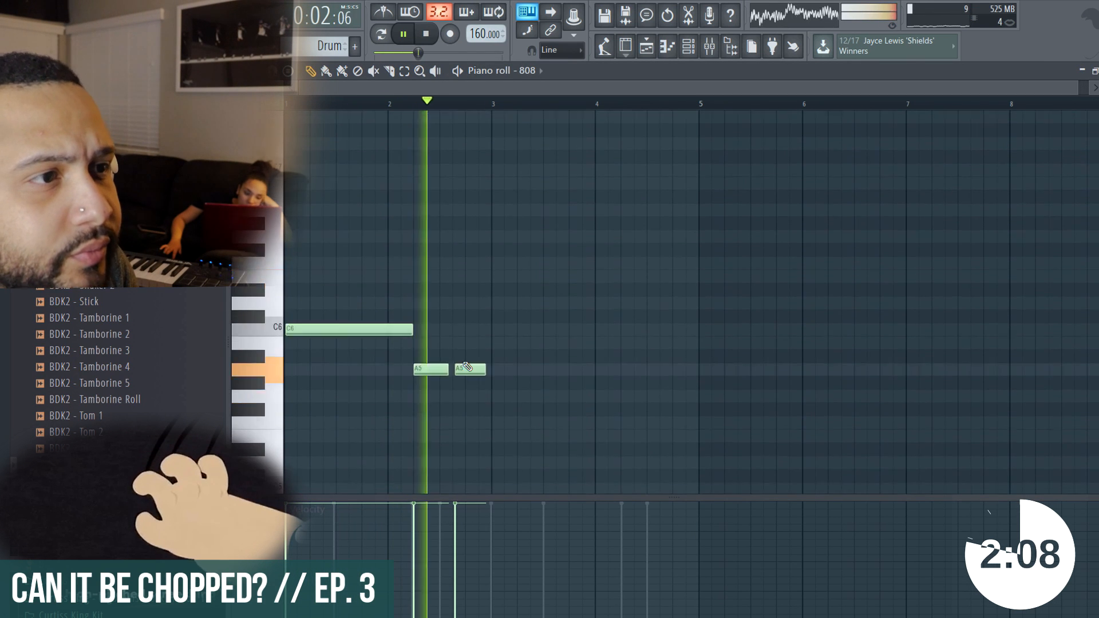
scroll(467, 371, "down", 2)
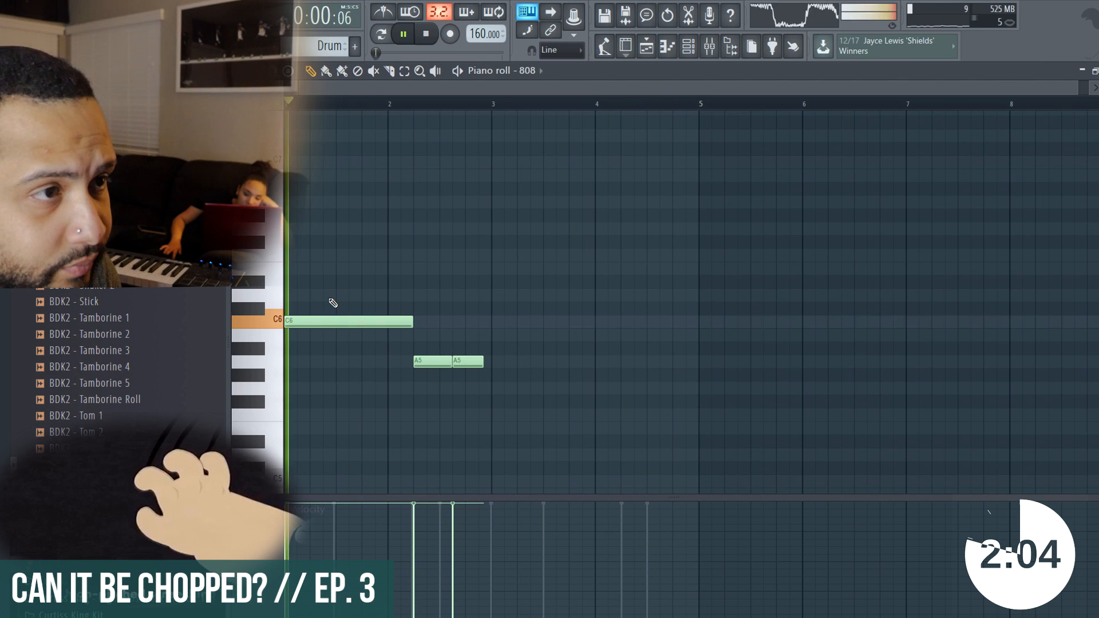
Copy the 808 notes from bars 1–2 to bars 3–4 and extend each phrase's last A5 to the bar end.
key("ctrl+a")
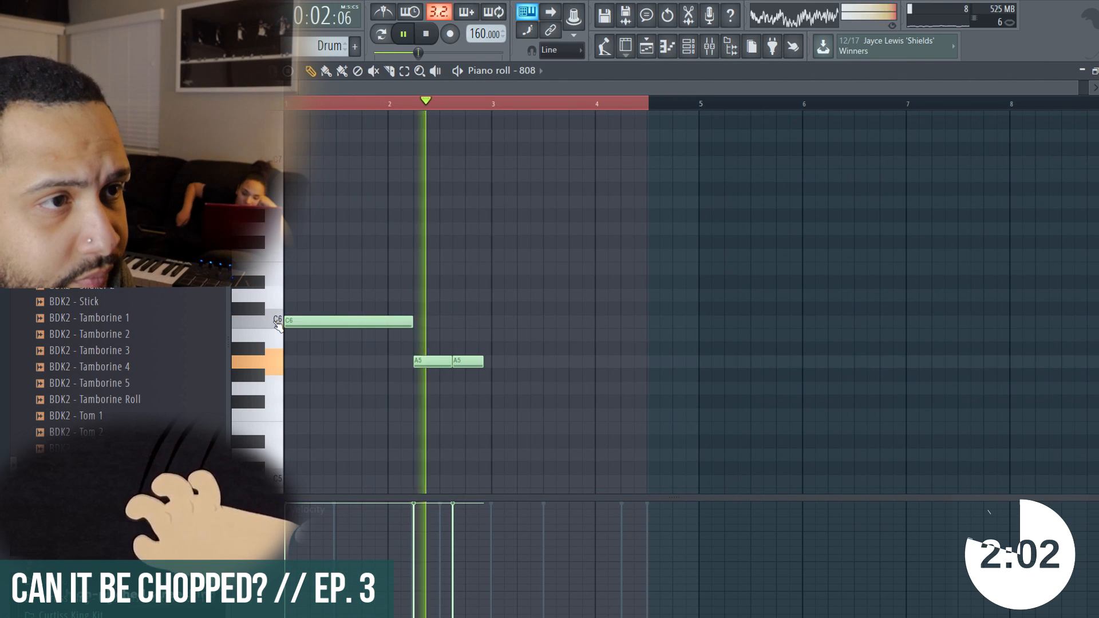
left_click_drag(318, 321, 510, 317)
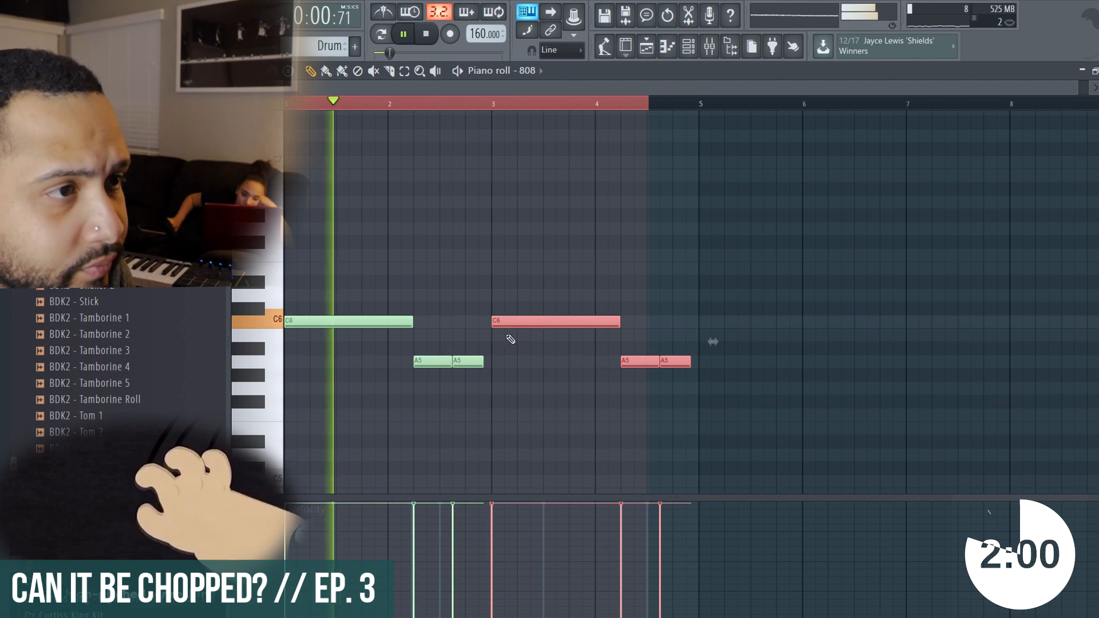
left_click(564, 103)
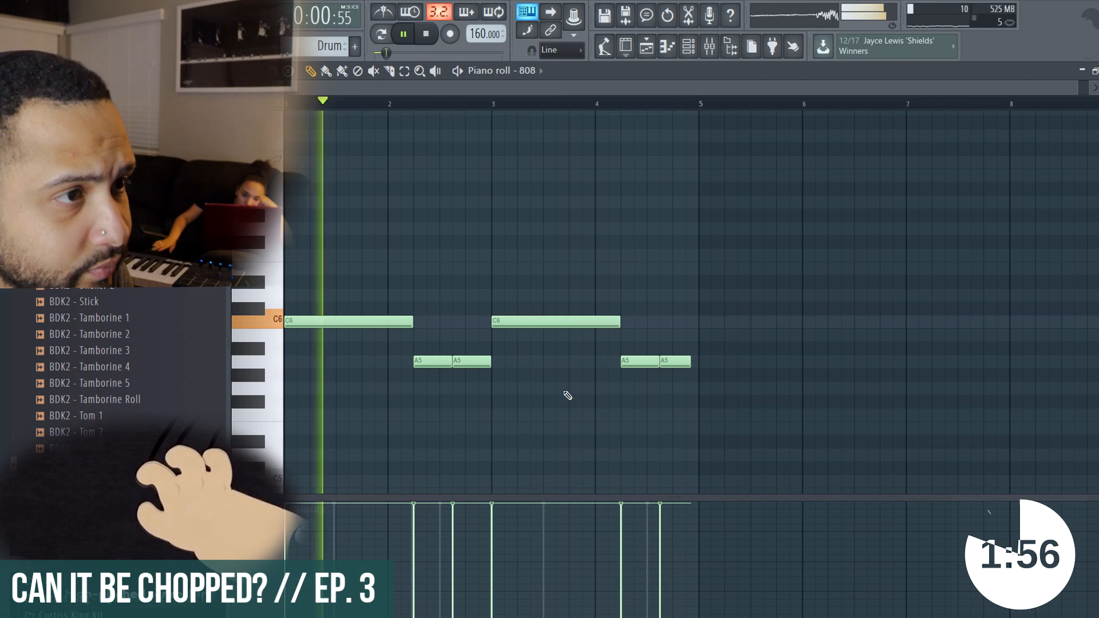
right_click(675, 362)
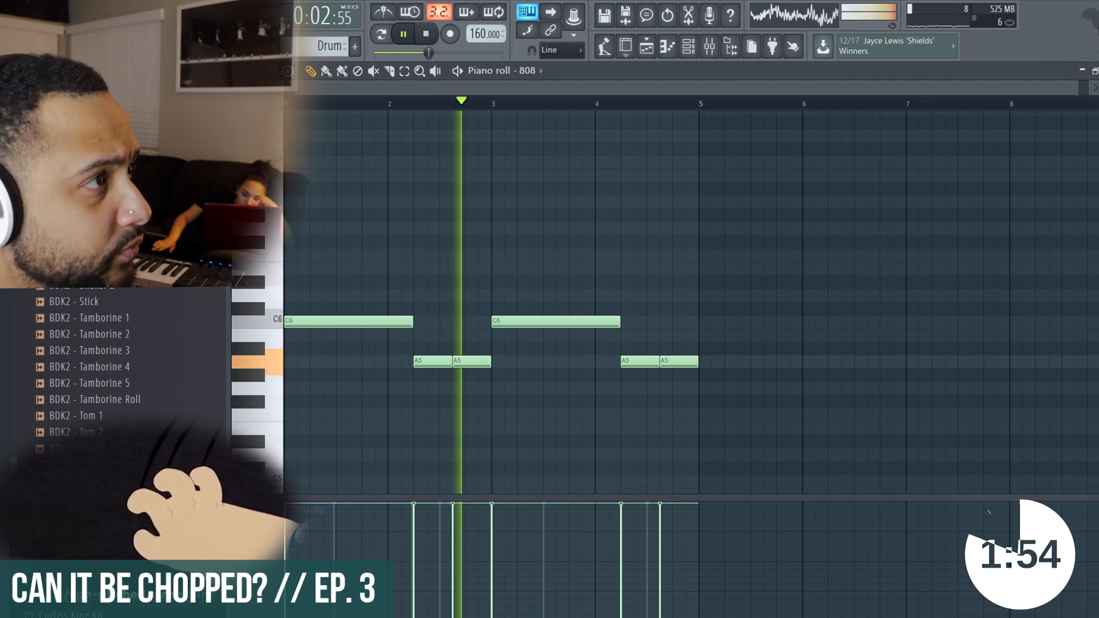
Lengthen the hold of the 808's volume envelope and return to the channel rack.
key("F7")
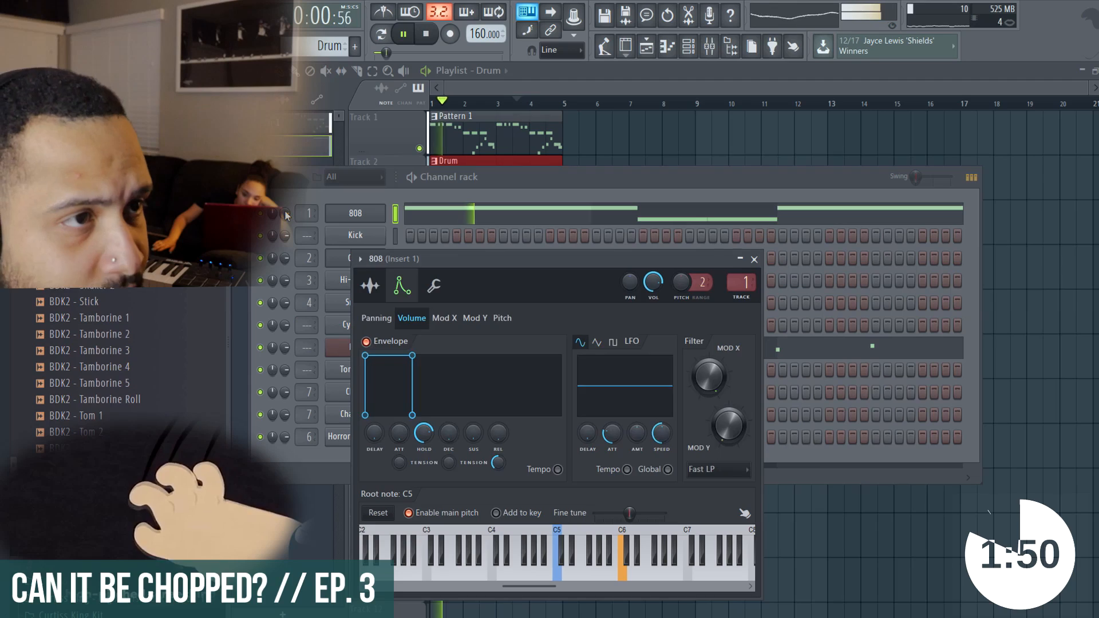
key("F6")
left_click(587, 485)
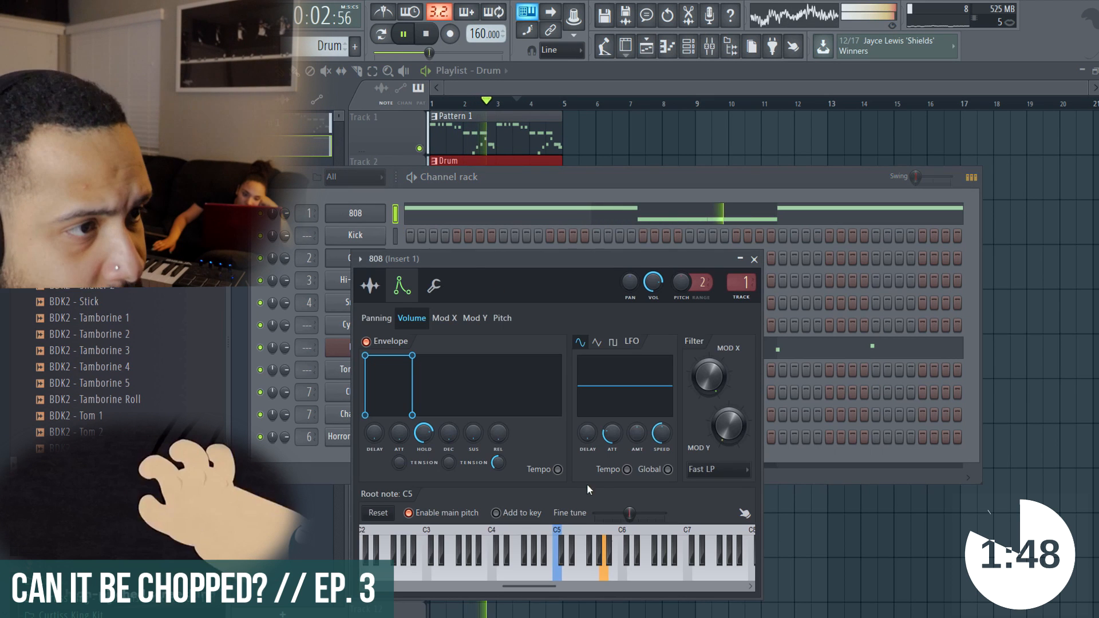
left_click(572, 192)
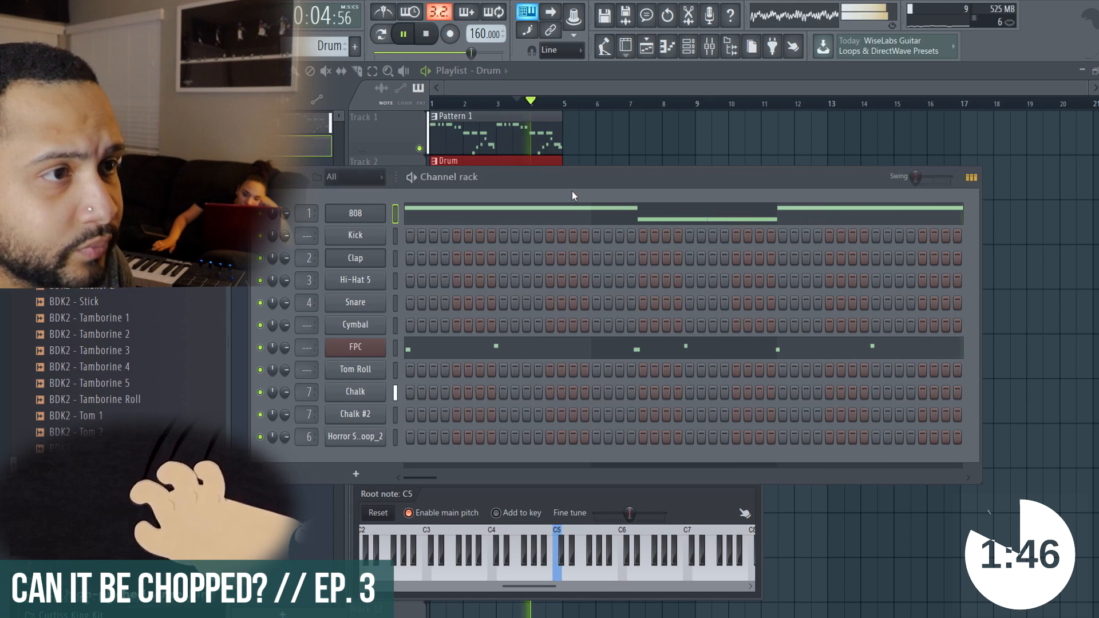
left_click(347, 282)
left_click(648, 205)
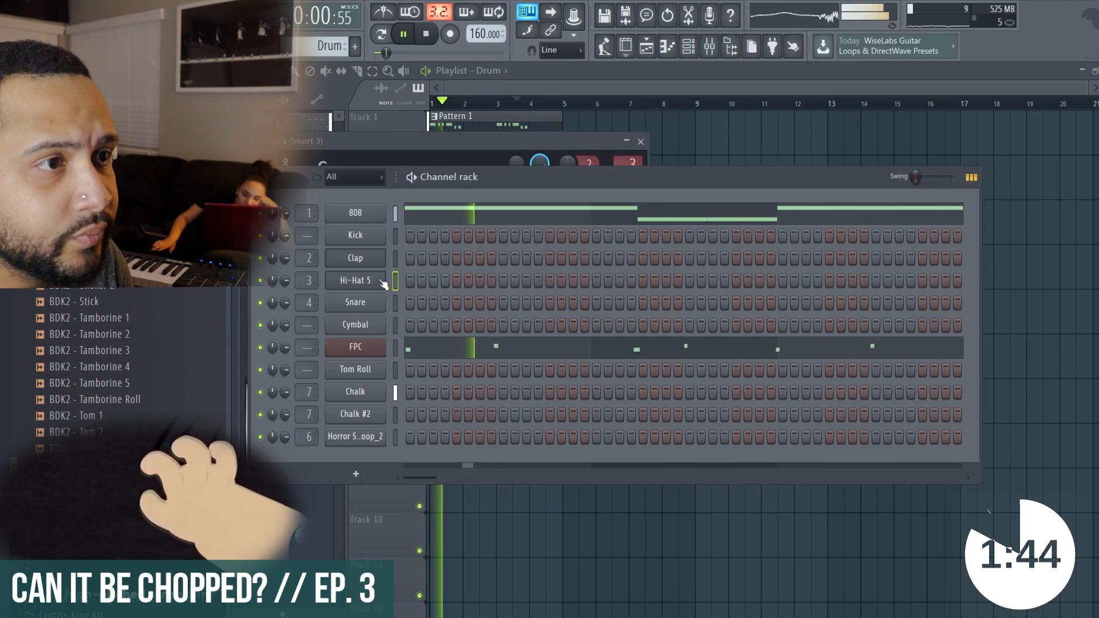
right_click(378, 273)
left_click(401, 281)
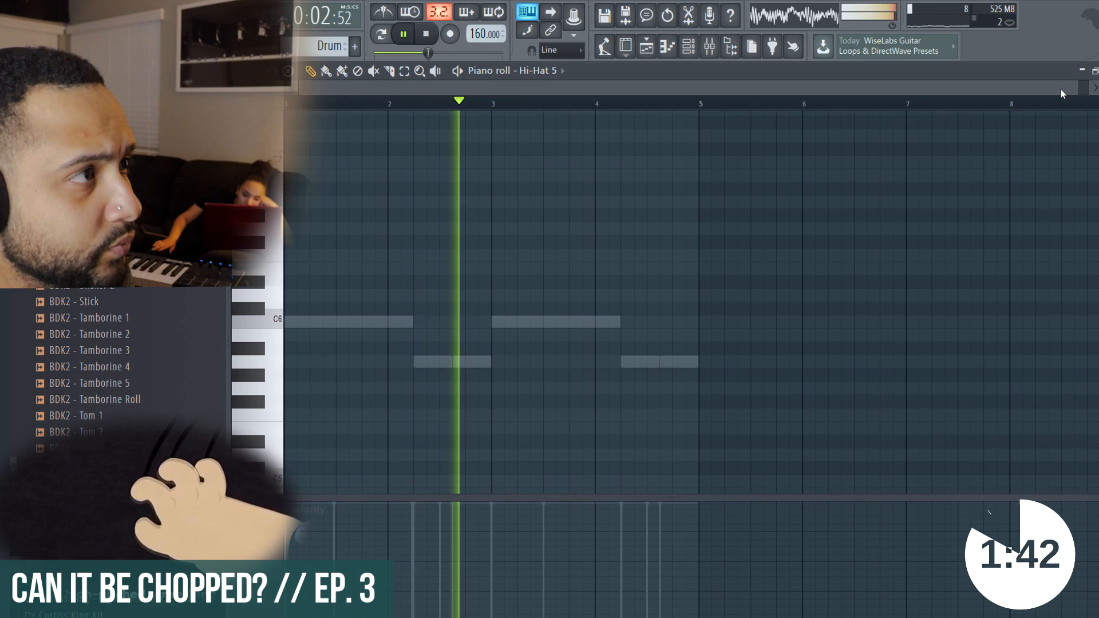
left_click(1098, 72)
Fill the Hi-Hat 5 channel with a hit every 2 steps.
right_click(353, 277)
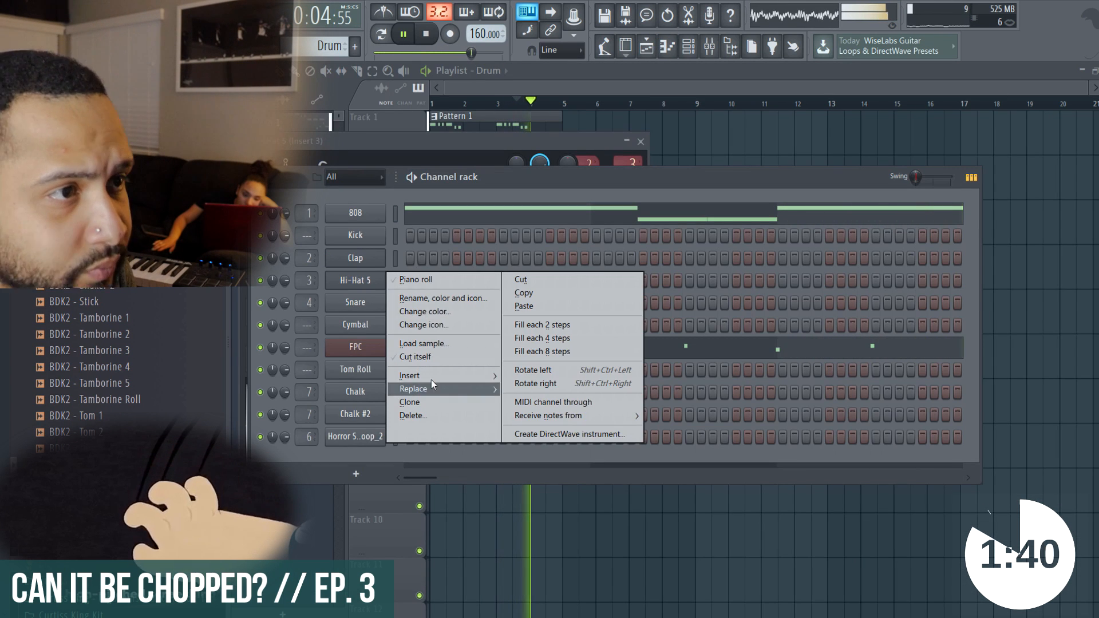
left_click(521, 340)
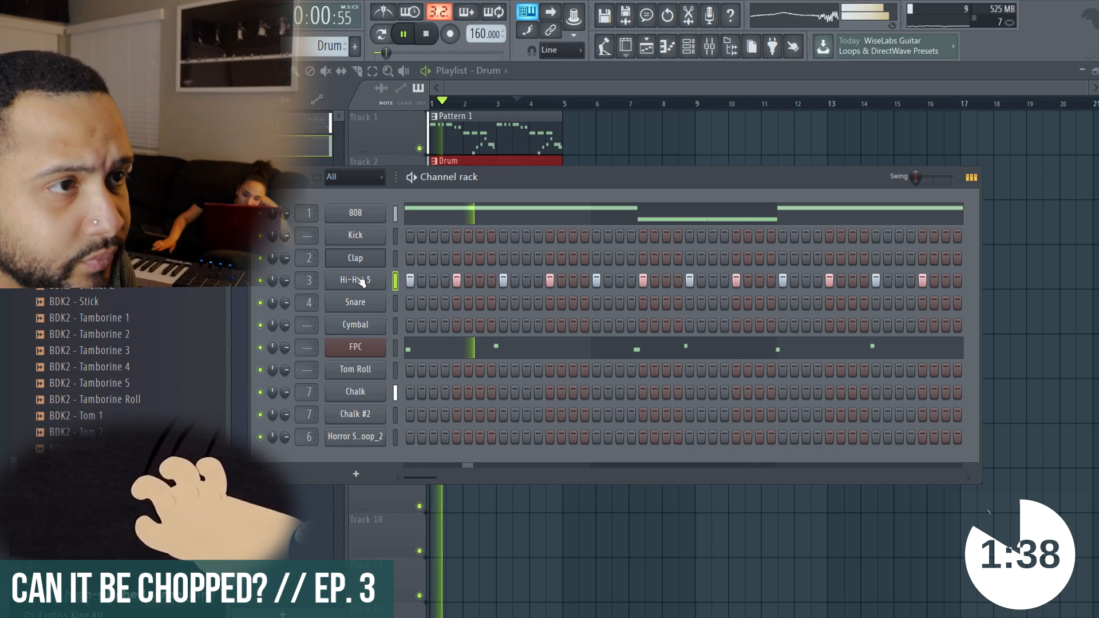
right_click(374, 282)
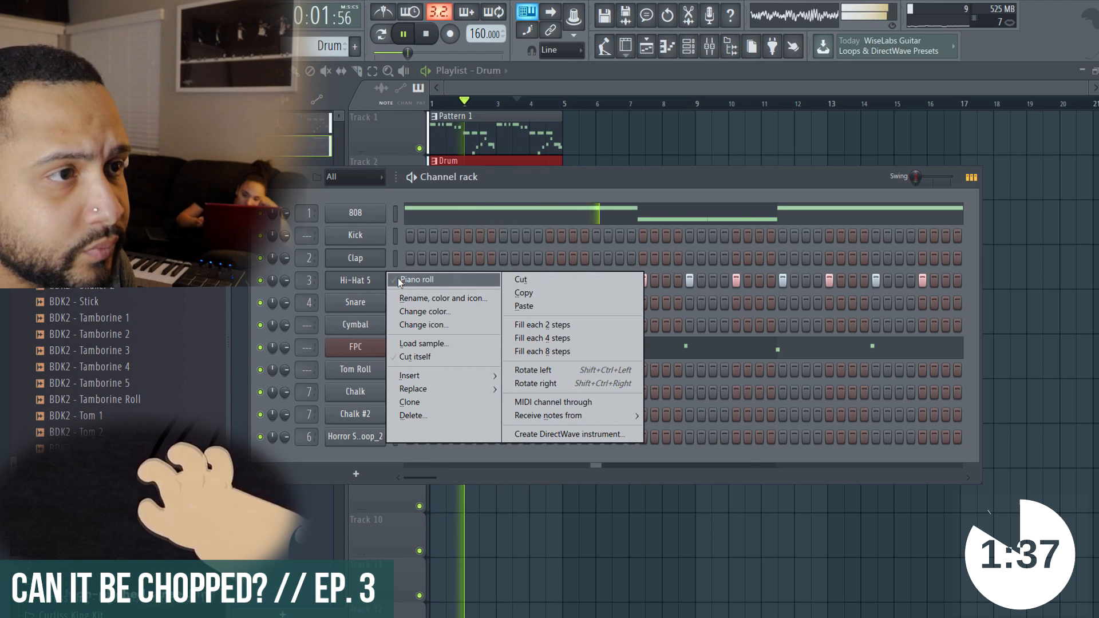
left_click(588, 324)
right_click(361, 280)
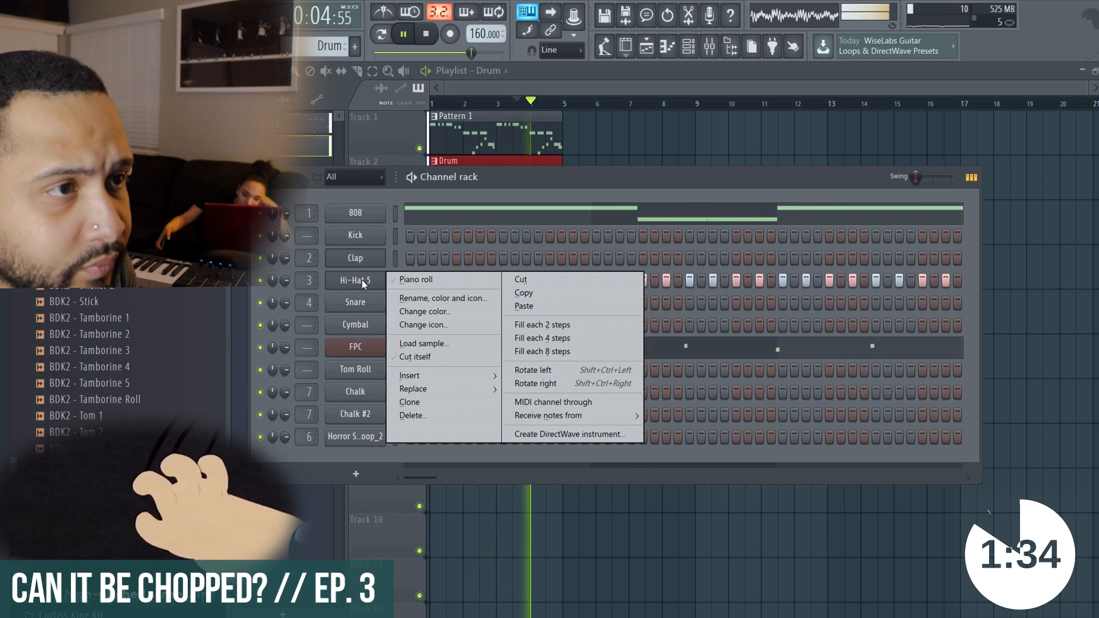
left_click(361, 281)
left_click(370, 289)
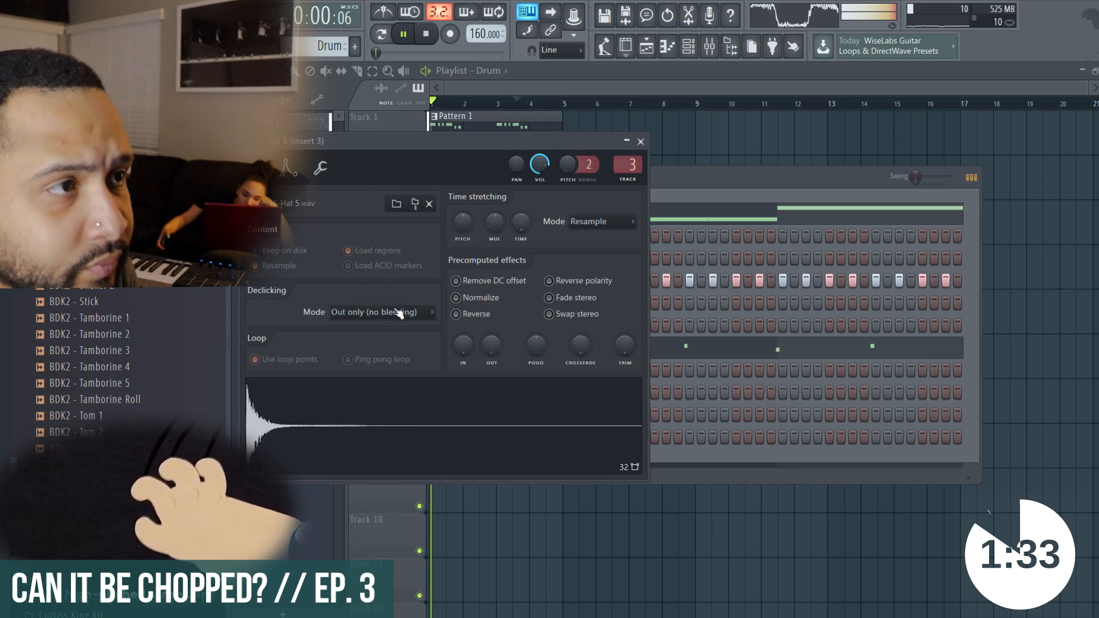
left_click(768, 191)
Record a part with the Horror Sound Effect chalkboard loop channel into the Drum pattern, then play the result.
left_click(355, 347)
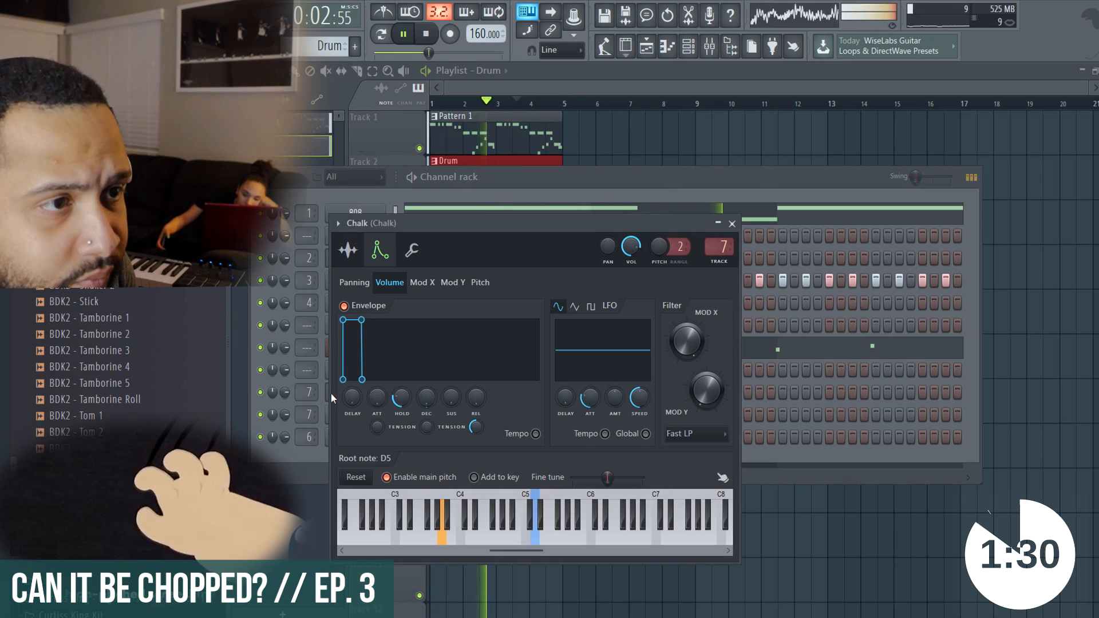
key("Escape")
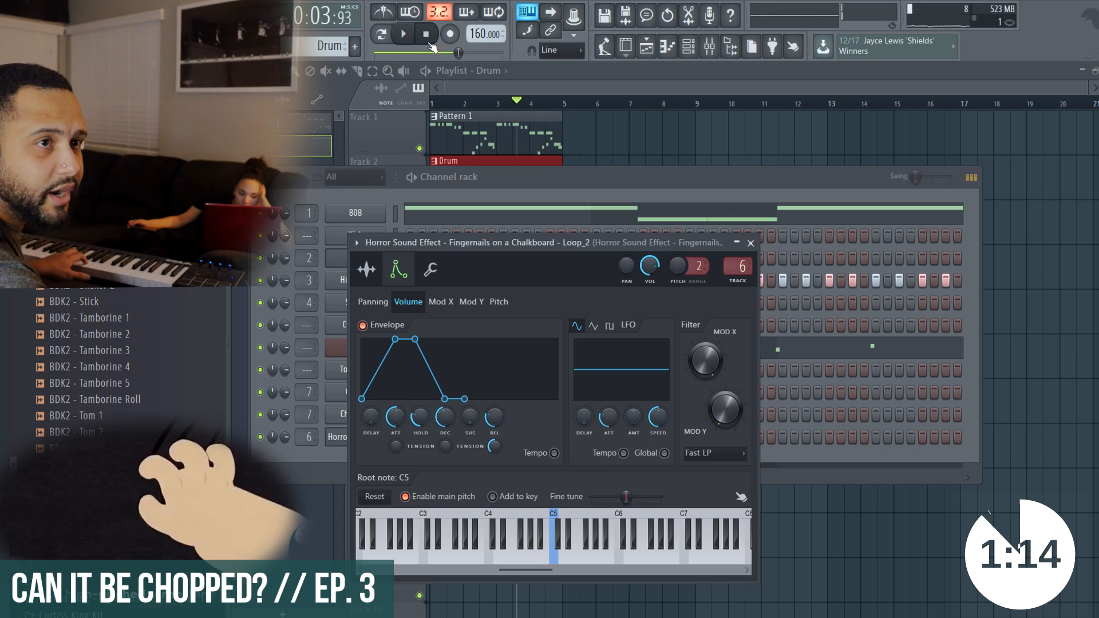
left_click(450, 34)
left_click(519, 422)
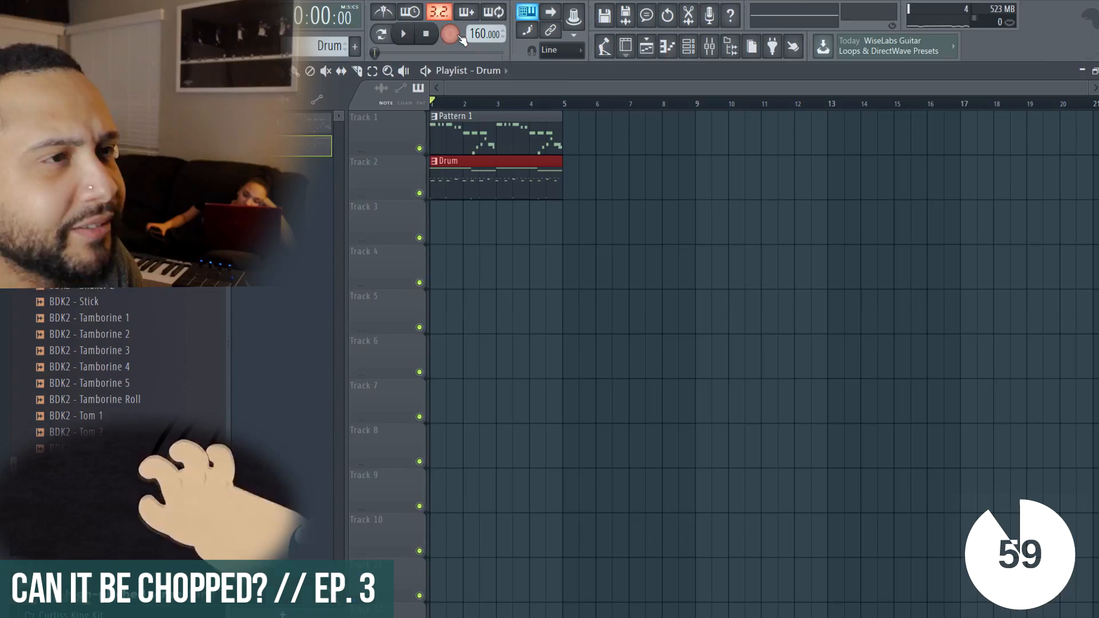
key("space")
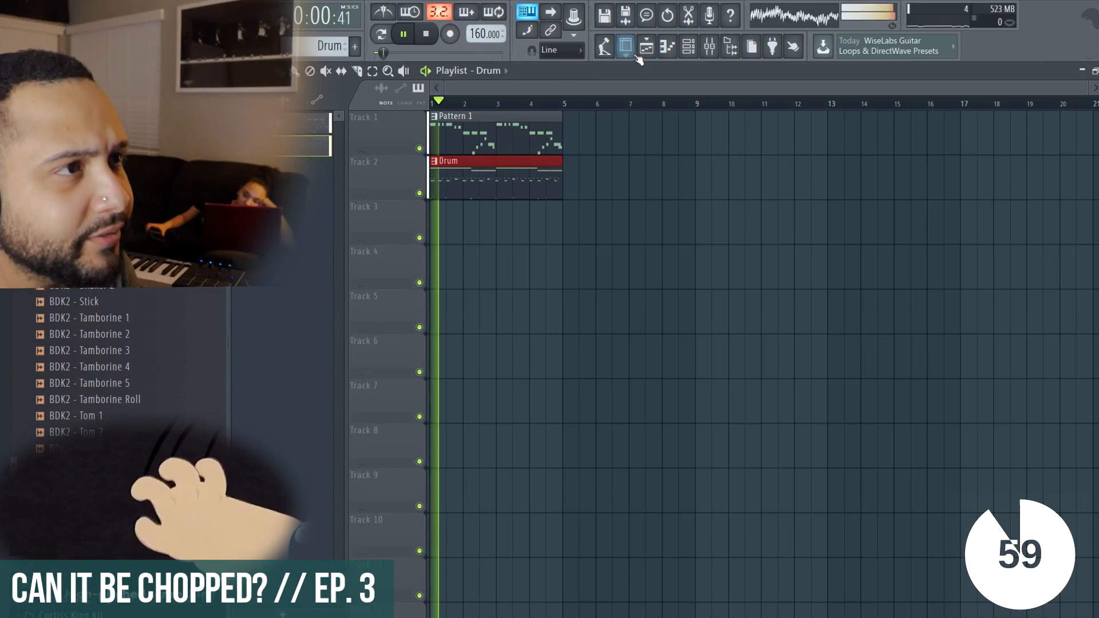
Open the Hi-Hat 5 notes in the piano roll and delete several hits in the opening bar.
left_click(687, 47)
right_click(345, 282)
left_click(350, 278)
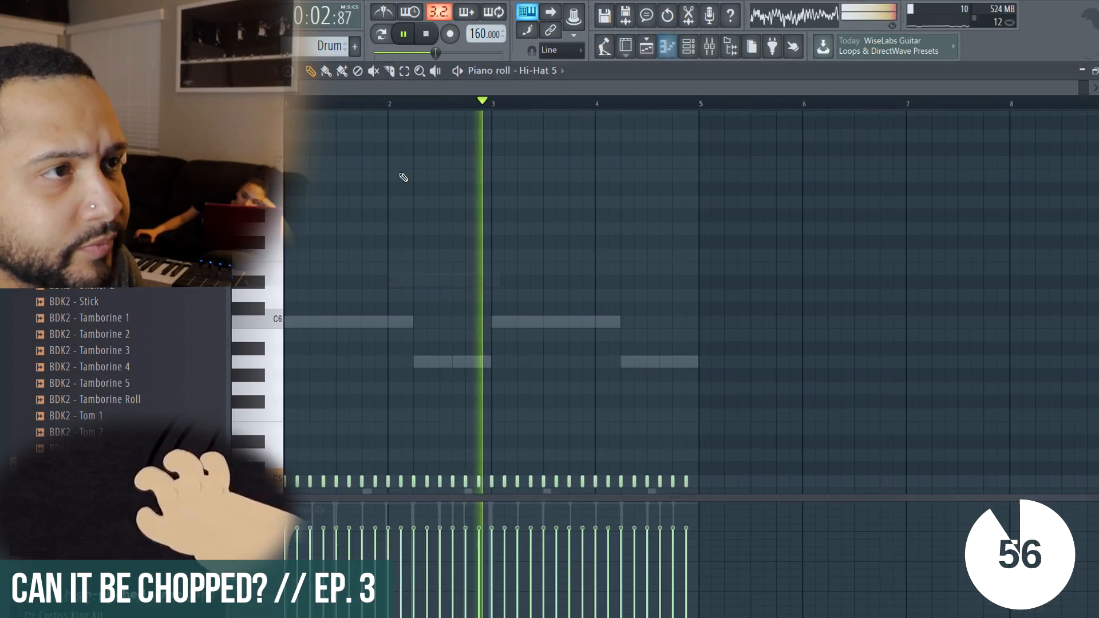
scroll(350, 295, "down", 4)
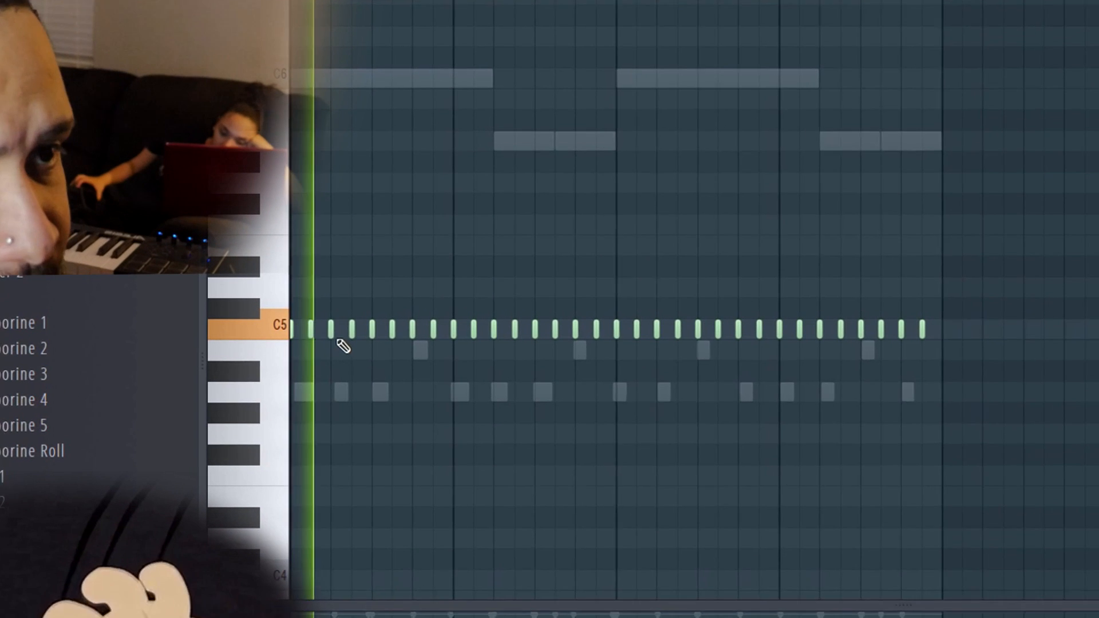
right_click(310, 309)
left_click(337, 332)
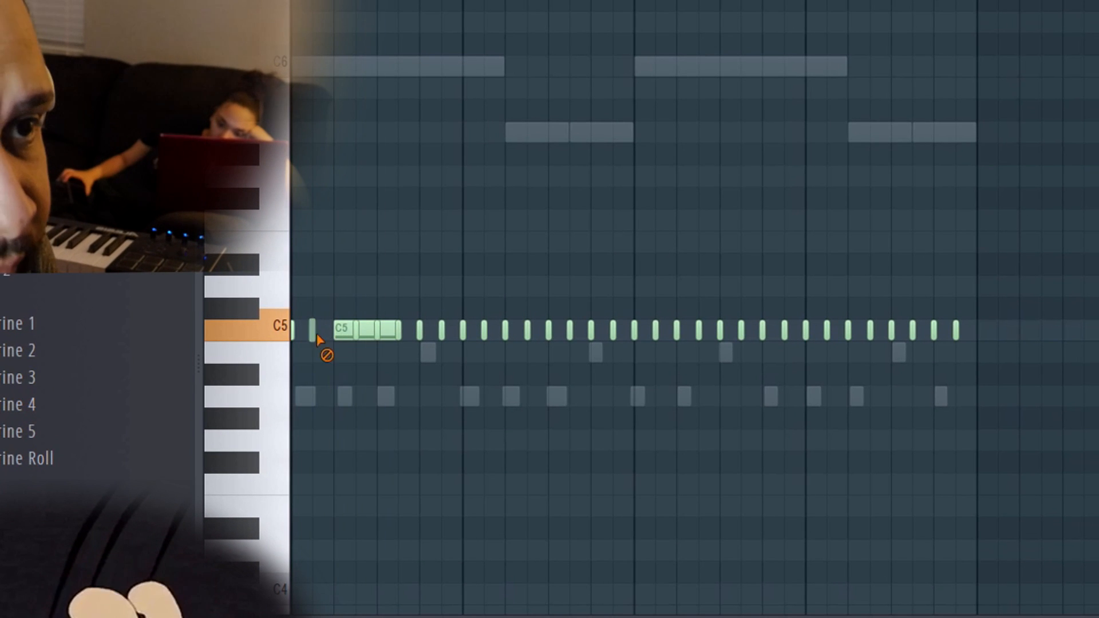
right_click(356, 331)
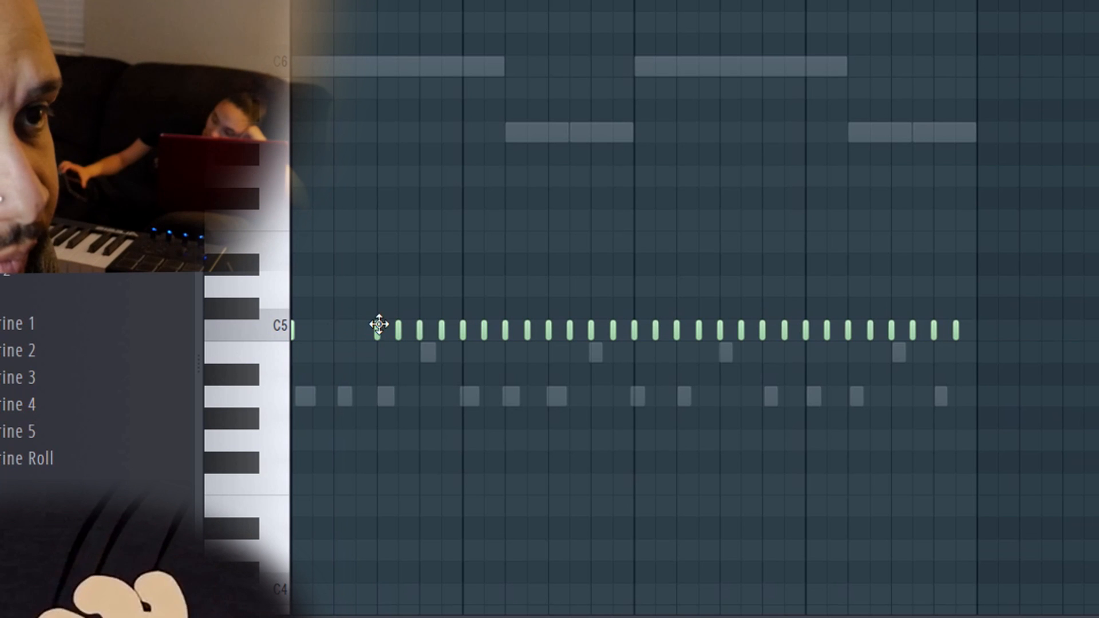
key("space")
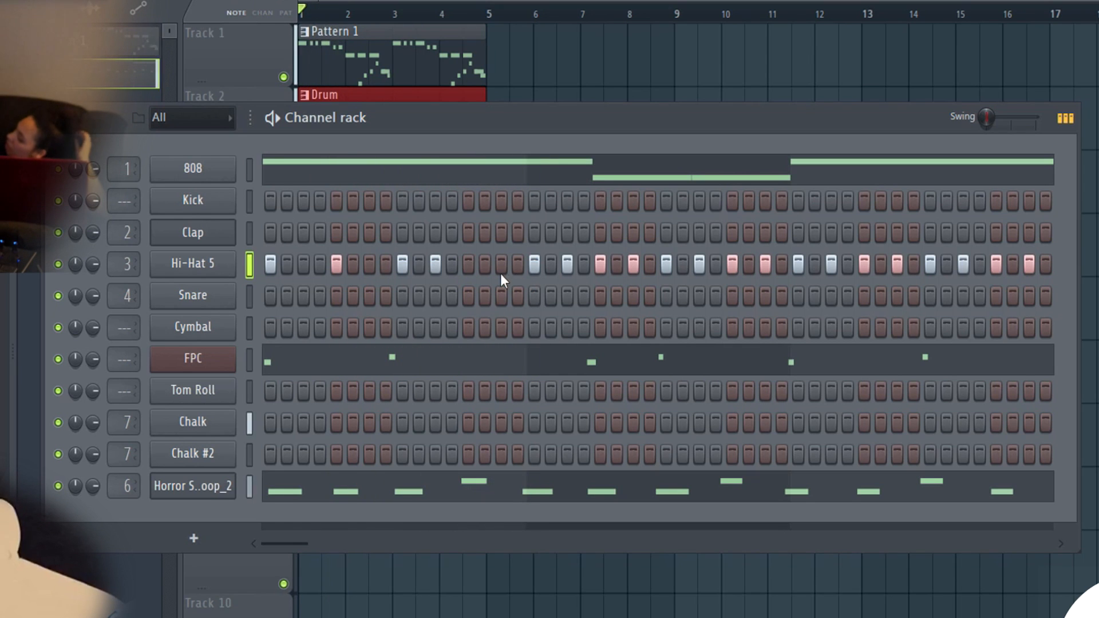
Remove the Hi-Hat 5 hits on steps 11 and 19 and every hit in bar 3 after its first.
left_click(500, 268)
left_click(437, 267)
left_click(568, 266)
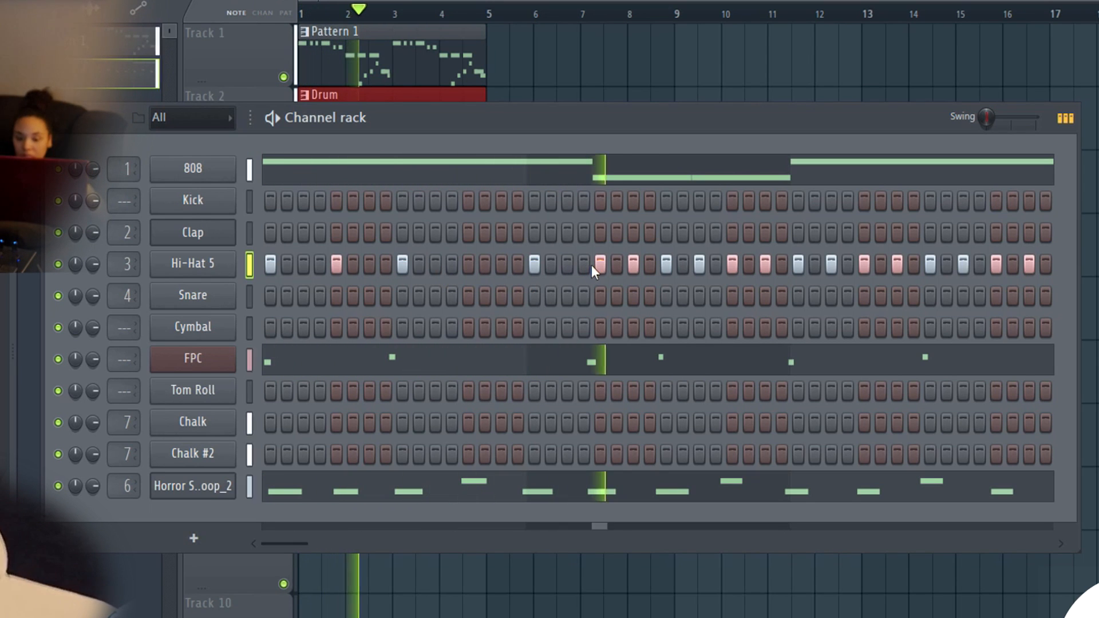
left_click_drag(831, 264, 1038, 280)
Delete the Hi-Hat 5 hits in bar 4 in the piano roll, then duplicate the remaining hi-hat pattern into bars 3 and 4.
right_click(248, 258)
left_click(269, 258)
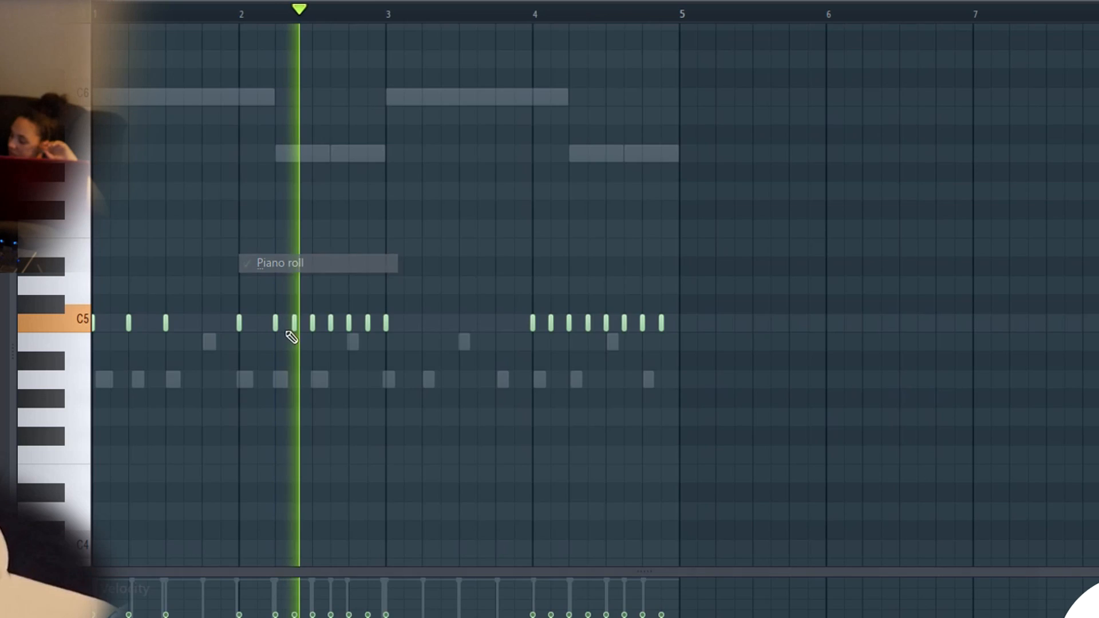
mouse_move(532, 322)
left_mouse_down()
mouse_move(622, 334)
mouse_move(535, 319)
left_mouse_up()
key("ctrl+a")
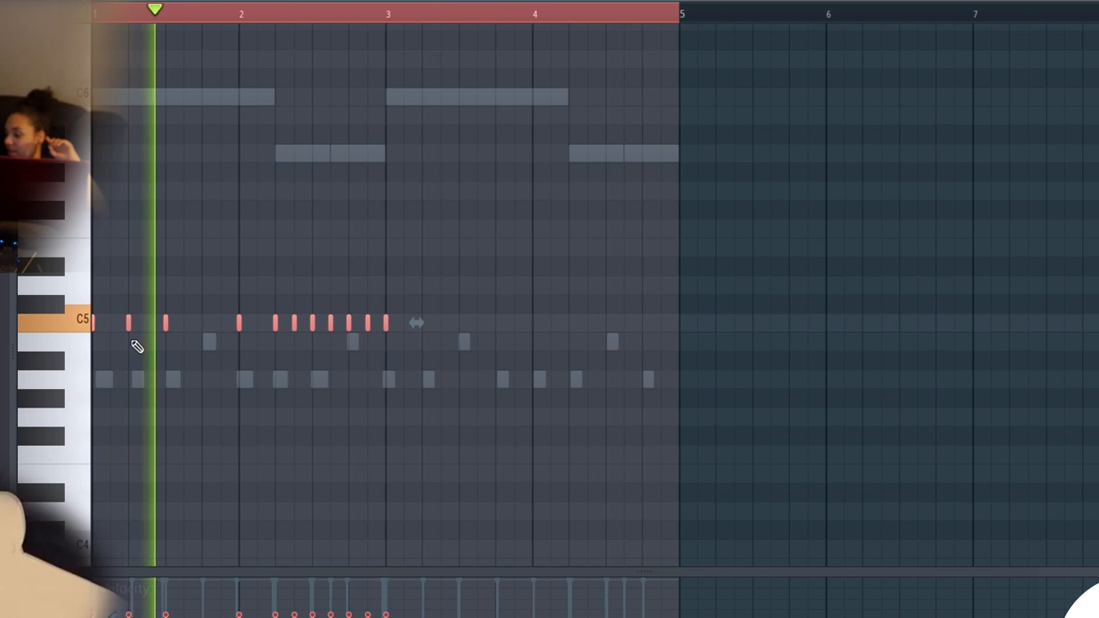
key("ctrl+b")
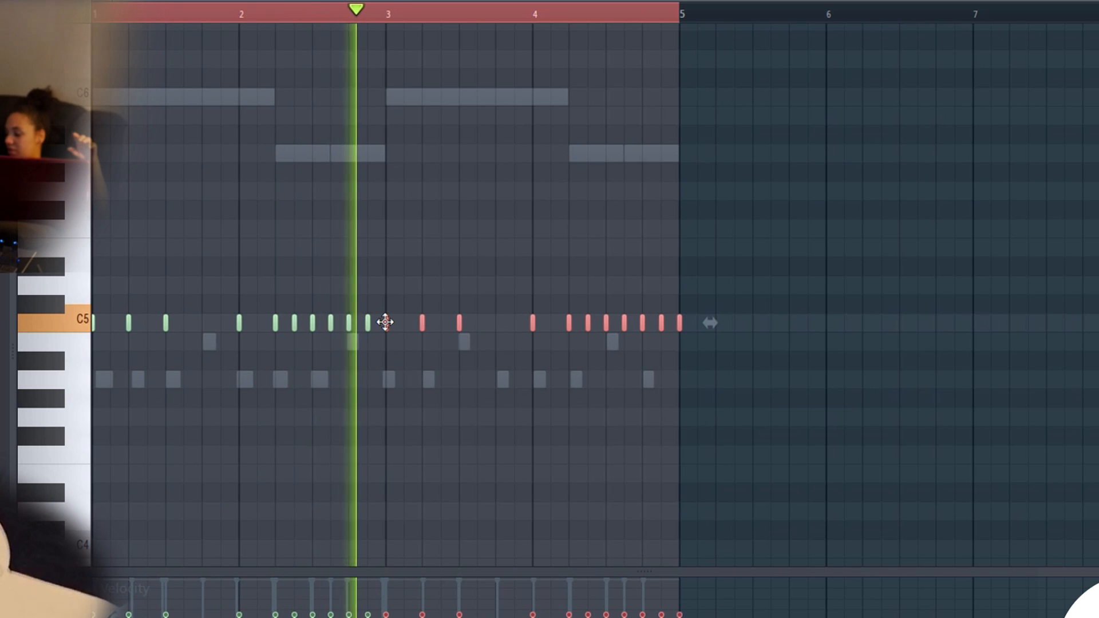
key("Escape")
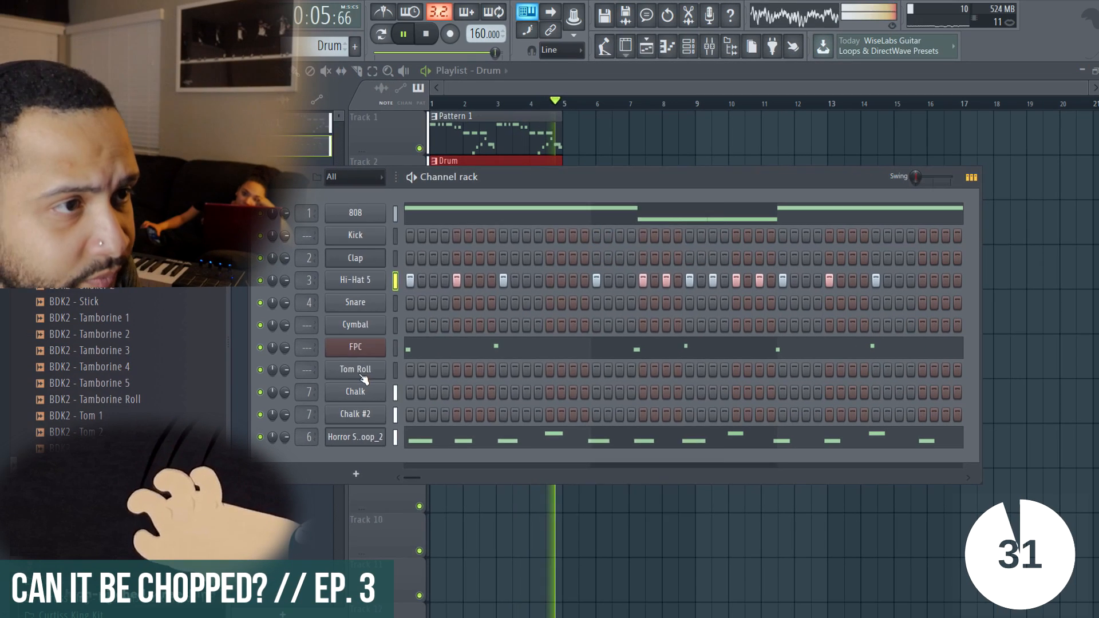
Check the Tom Roll sample, then add a C#5 Tom Roll note on the fourth beat of bar 4 in its piano roll.
left_click(192, 392)
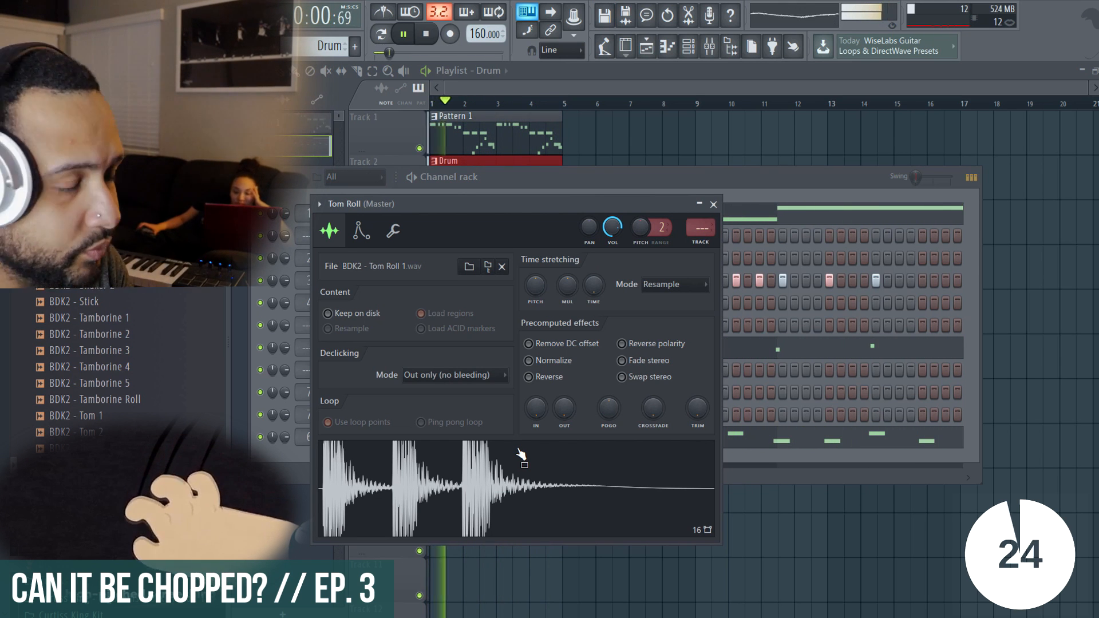
left_click(661, 173)
right_click(359, 370)
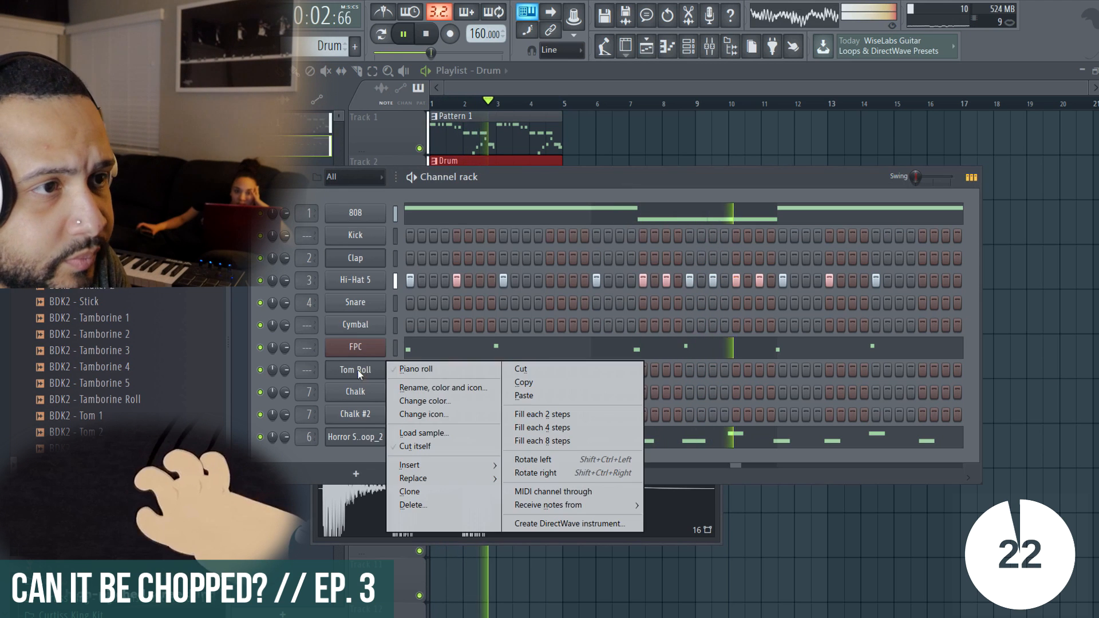
left_click(403, 369)
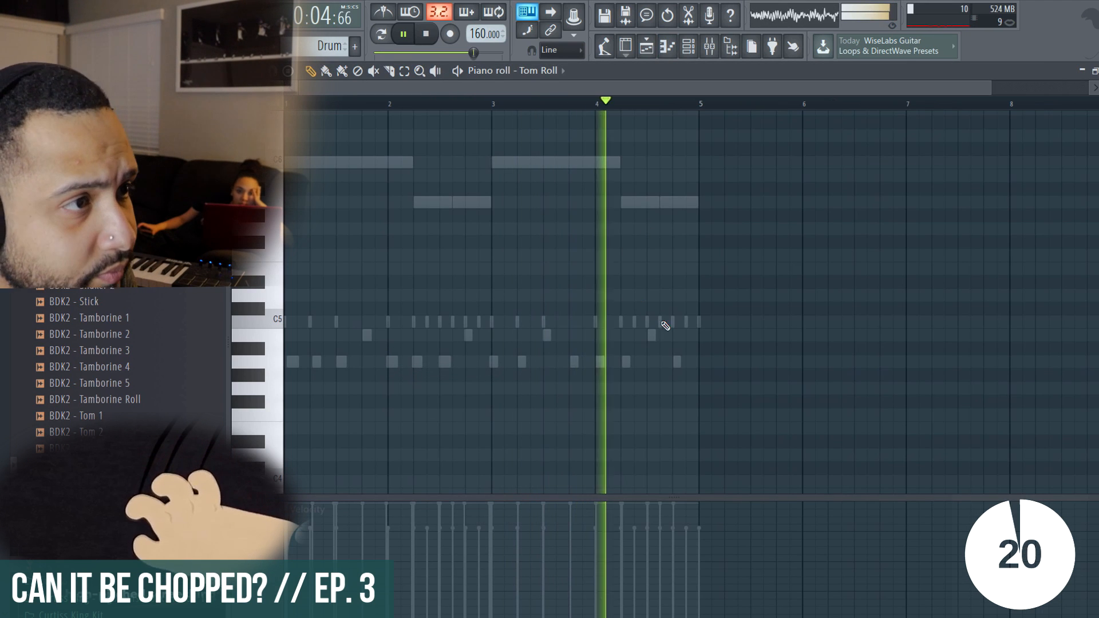
left_click(674, 309)
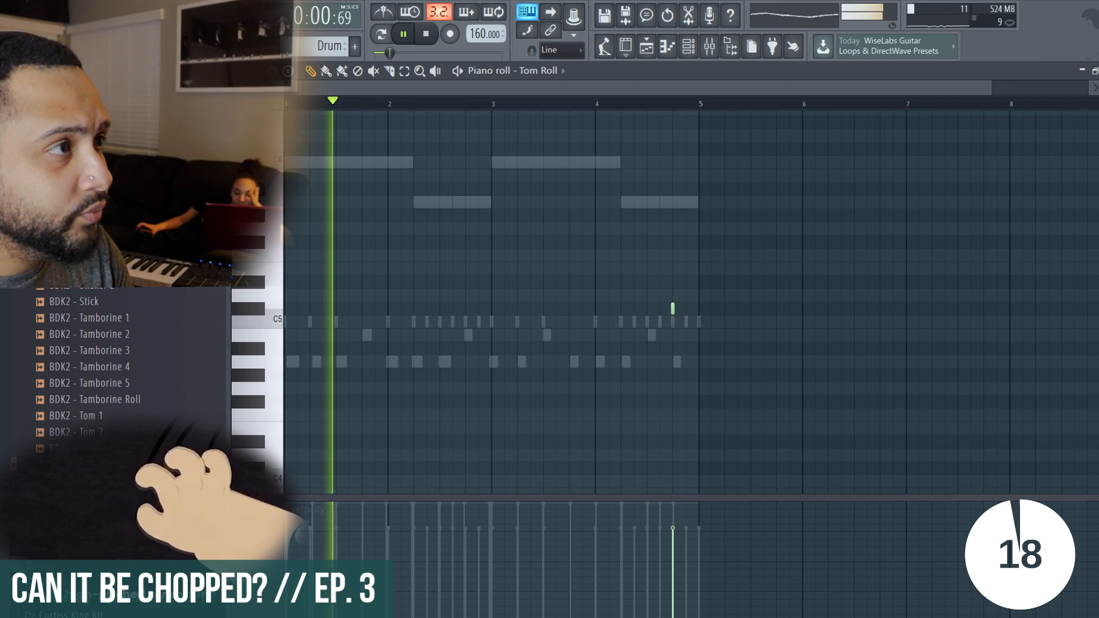
left_click(1097, 70)
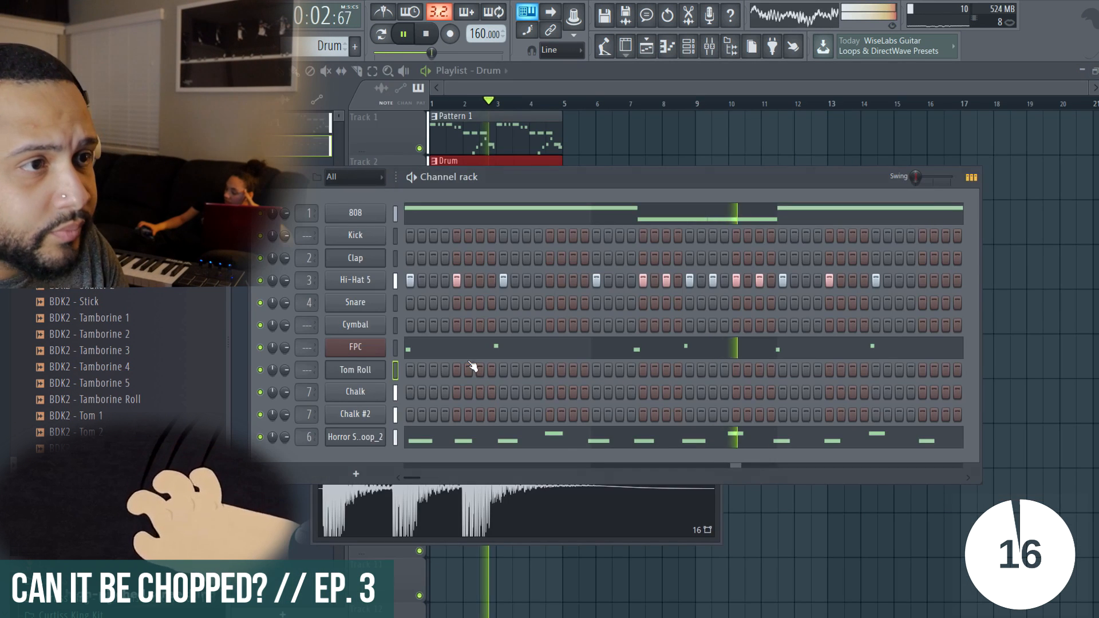
Inspect the 808 bassline notes in the piano roll, then return to the channel rack.
left_click(424, 208)
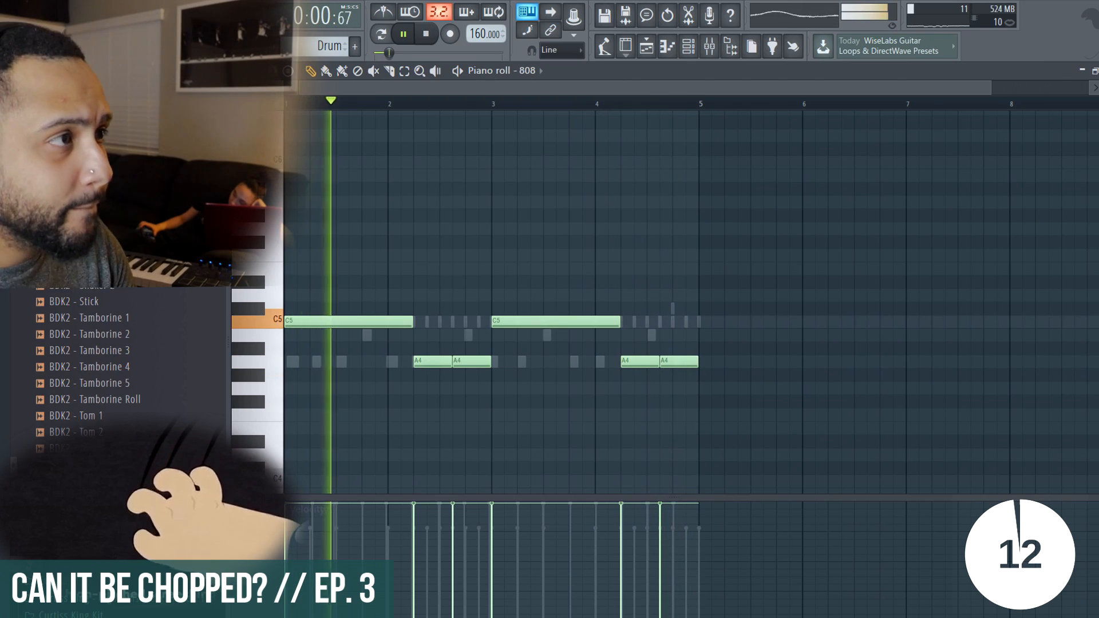
key("Escape")
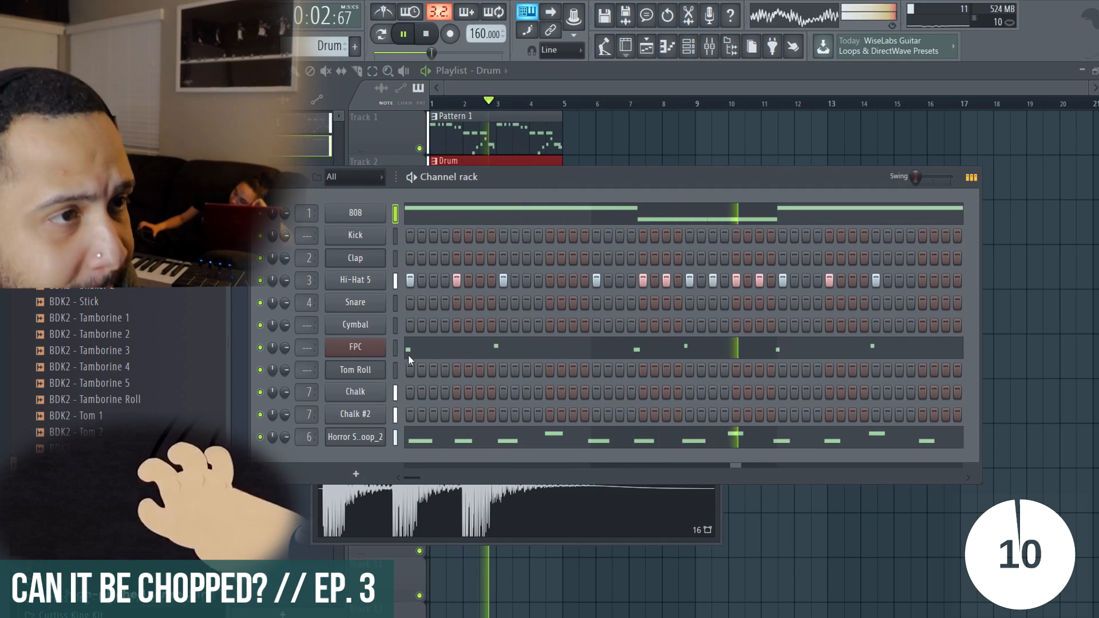